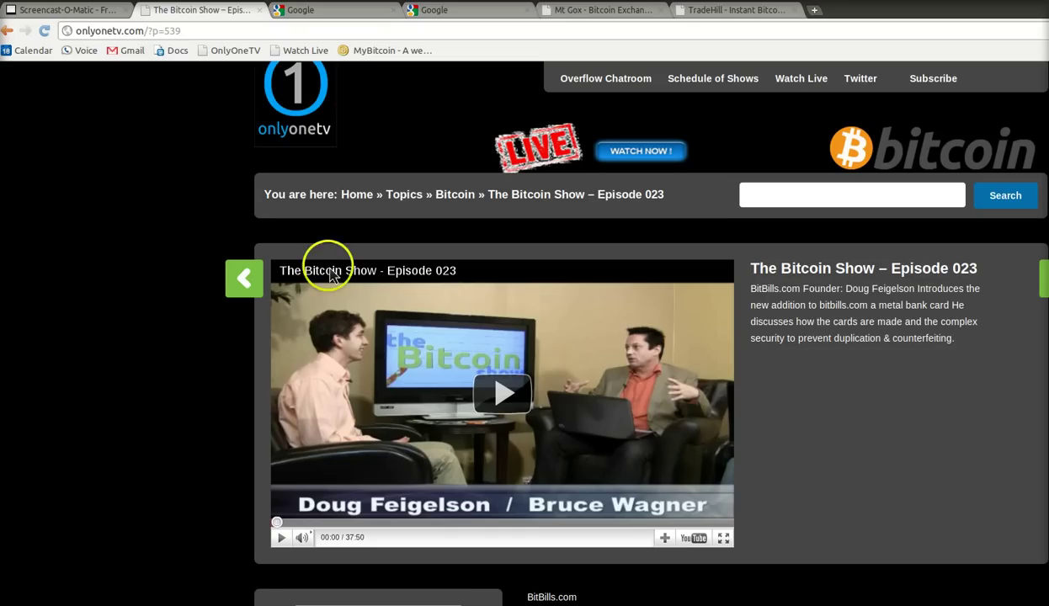
- Search Google for 'dropbox' and open the dropbox.com result
{"action": "key", "text": "ctrl+Tab"}
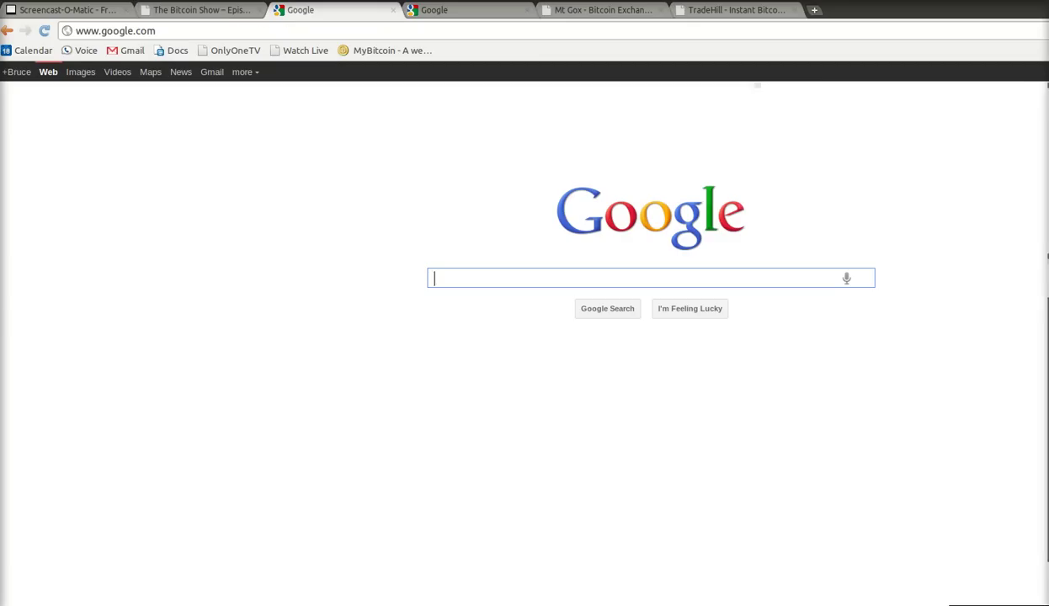
{"action": "type", "text": "dr"}
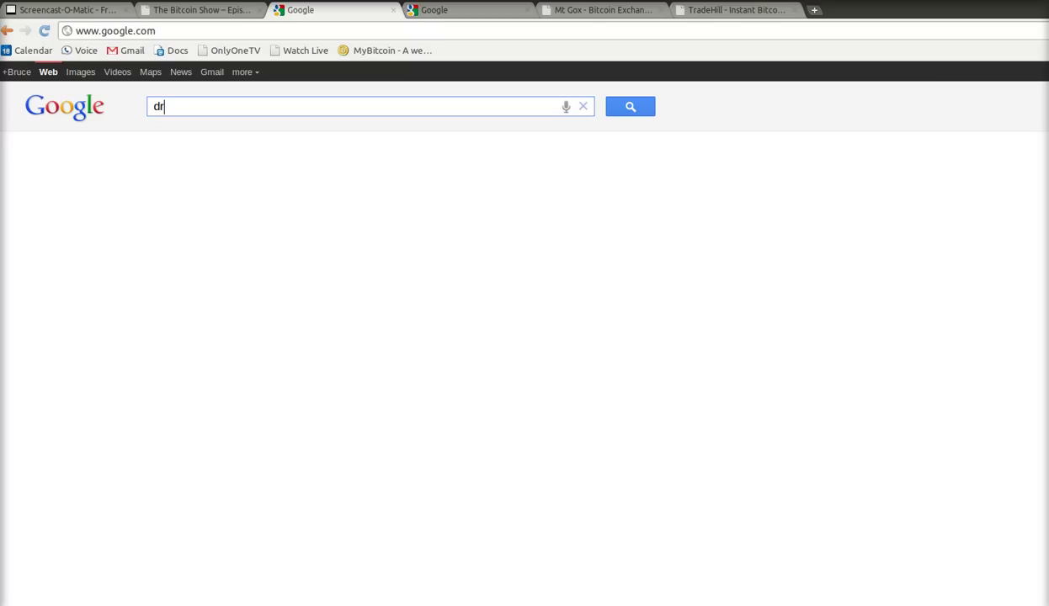
{"action": "type", "text": "opbox"}
{"action": "left_click", "coordinate": [547, 284]}
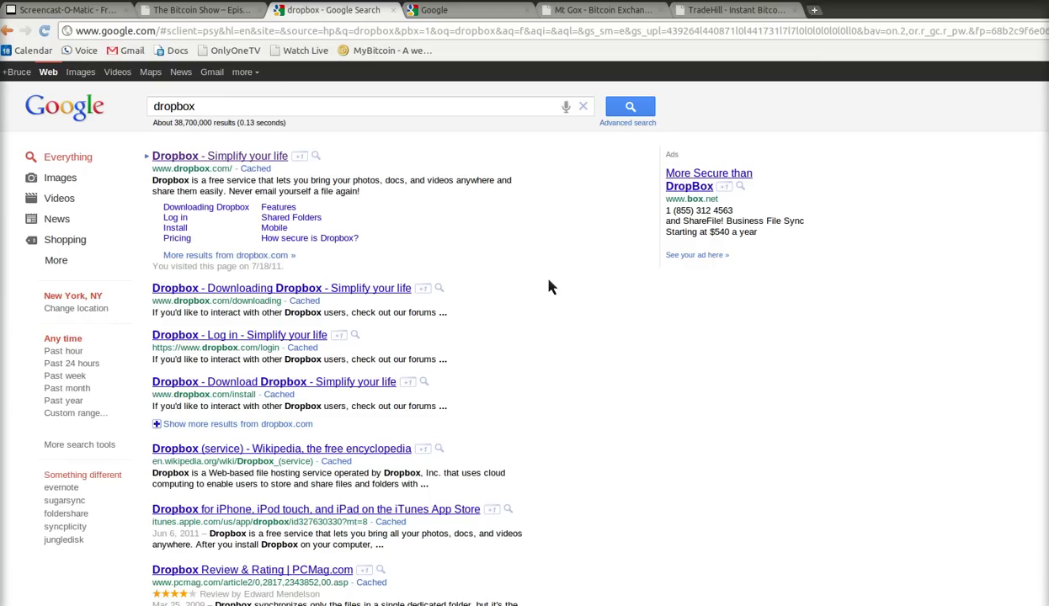
{"action": "left_click", "coordinate": [207, 160]}
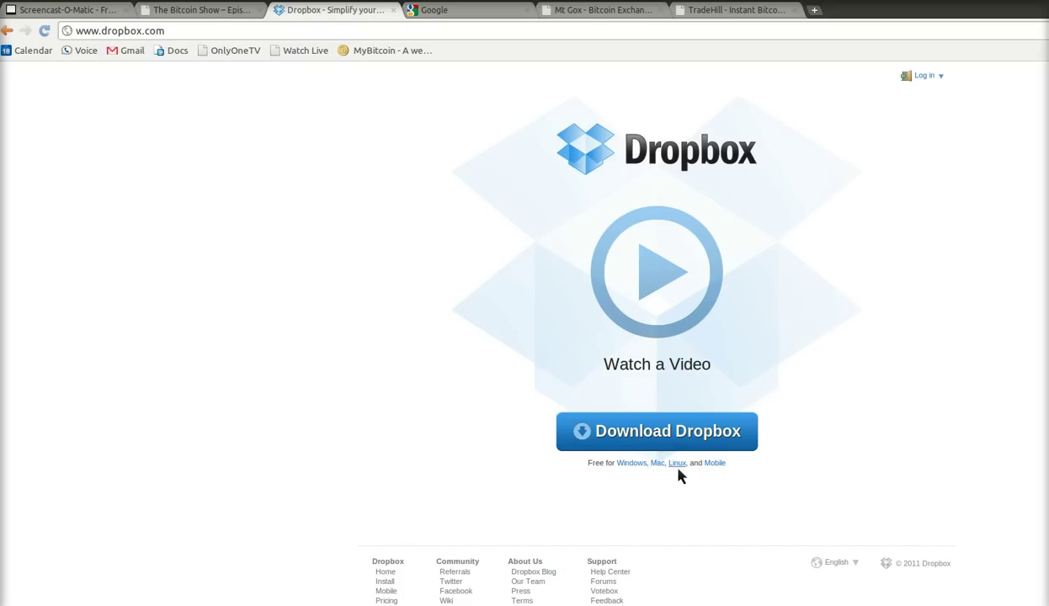
- Open the Linux download link under the Download Dropbox button
{"action": "left_click", "coordinate": [678, 468]}
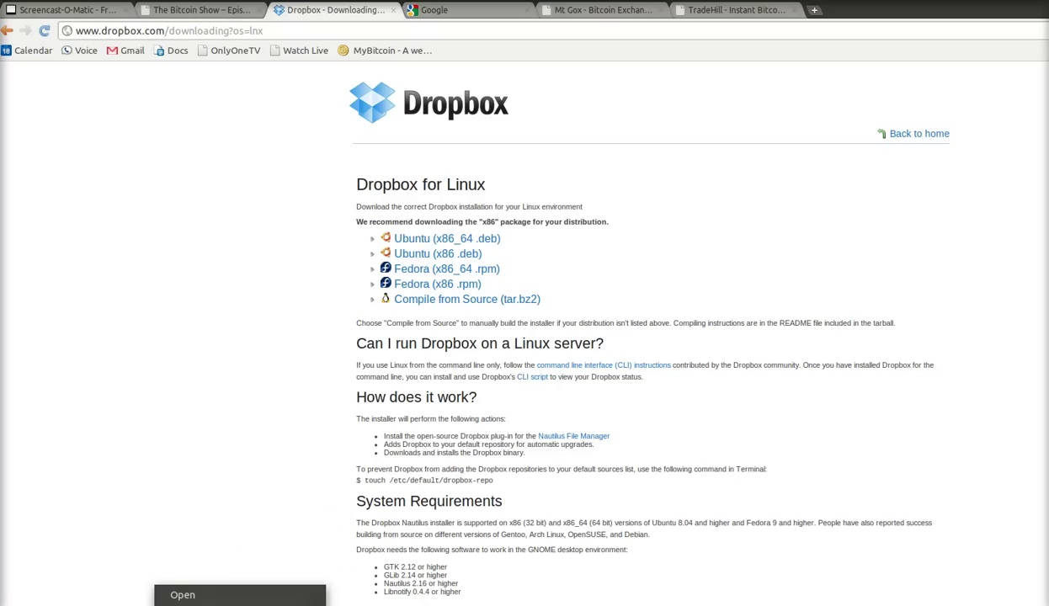
- Open the downloaded Dropbox .deb in Software Center and start reinstalling nautilus-dropbox
{"action": "left_click", "coordinate": [199, 588]}
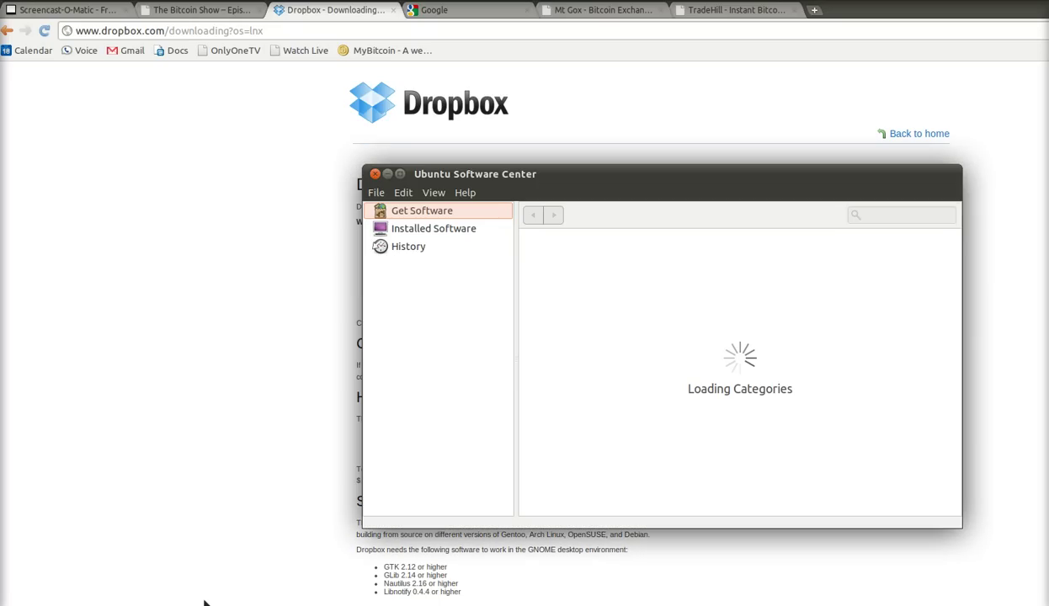
{"action": "left_click", "coordinate": [540, 438]}
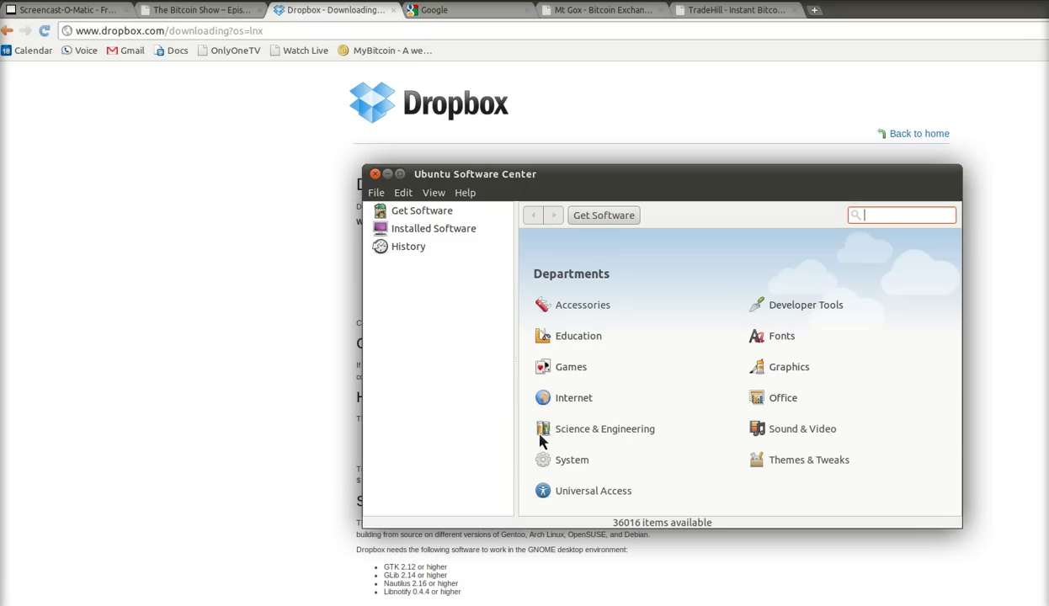
{"action": "left_click", "coordinate": [967, 443]}
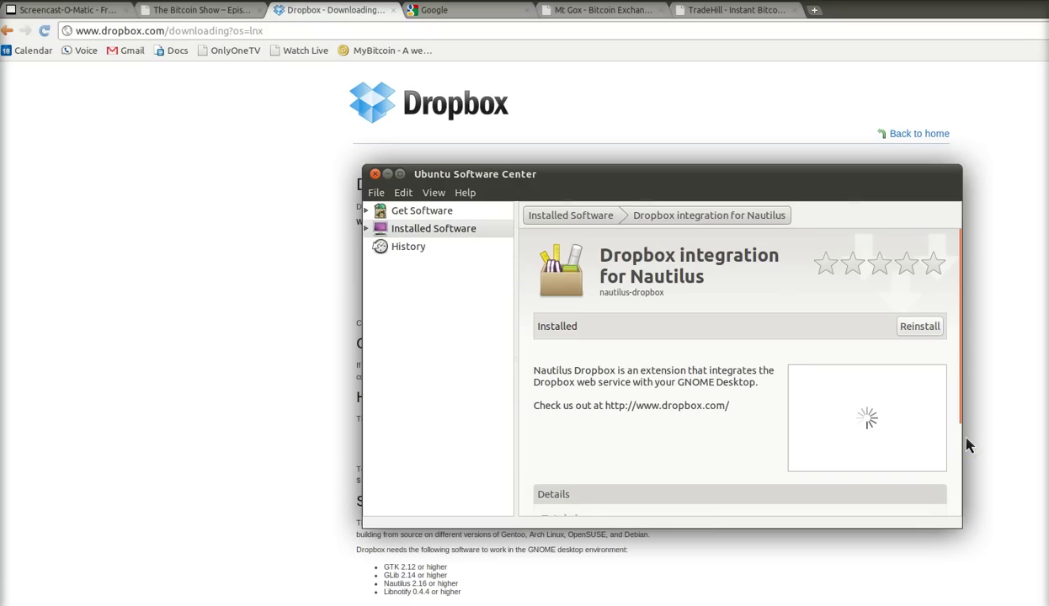
{"action": "left_click", "coordinate": [989, 408]}
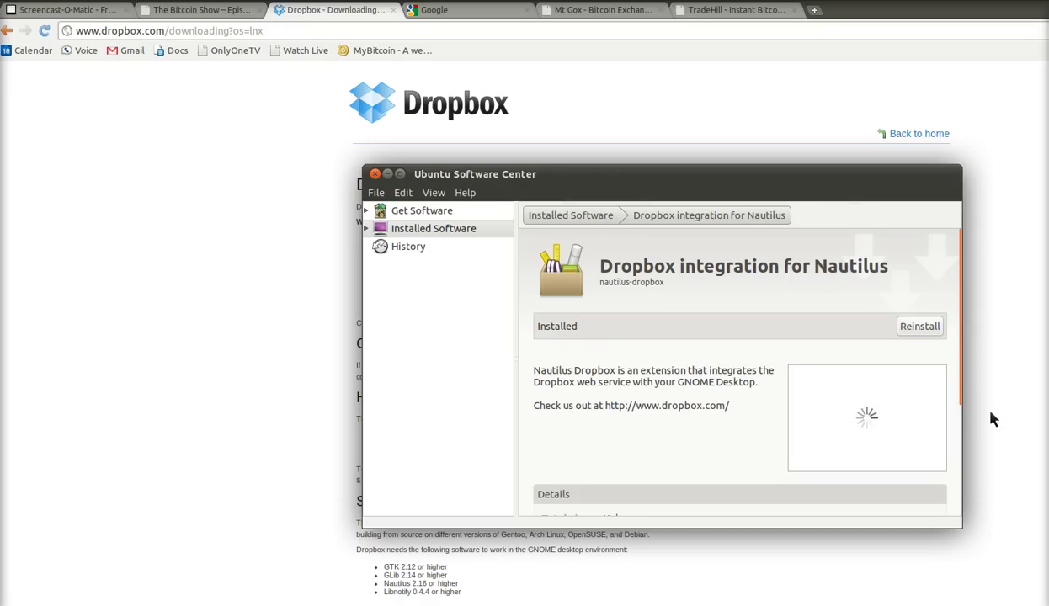
{"action": "left_click", "coordinate": [965, 261]}
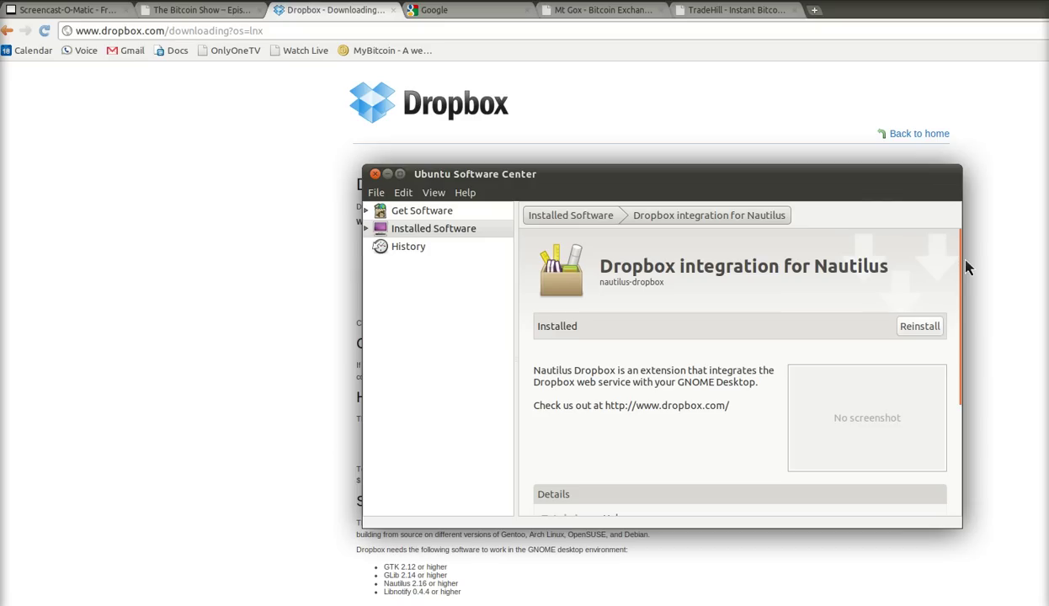
{"action": "left_click", "coordinate": [915, 330]}
{"action": "left_click", "coordinate": [918, 335]}
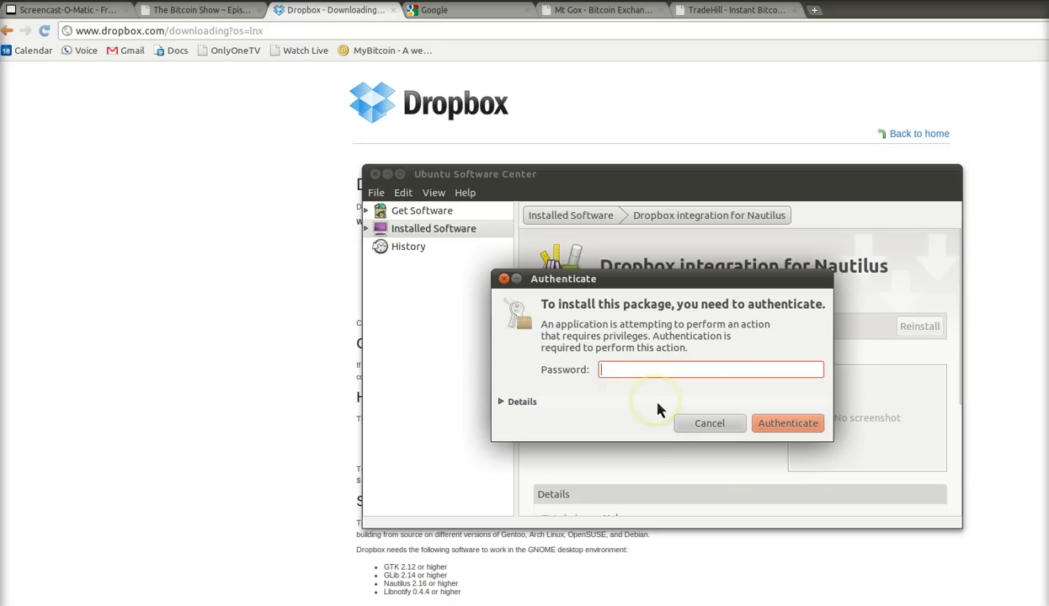
- Authenticate with the administrator password so the nautilus-dropbox reinstall completes
{"action": "type", "text": "••••"}
{"action": "key", "text": "Return"}
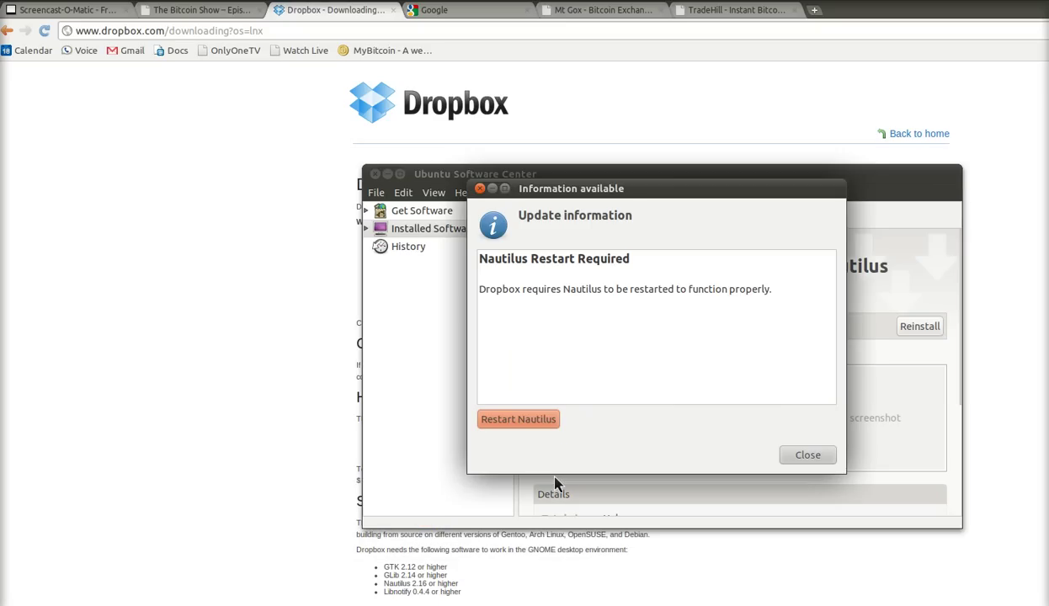
{"action": "left_click", "coordinate": [610, 439]}
- Restart Nautilus, dismiss the update notice and close Software Center
{"action": "left_click", "coordinate": [529, 427]}
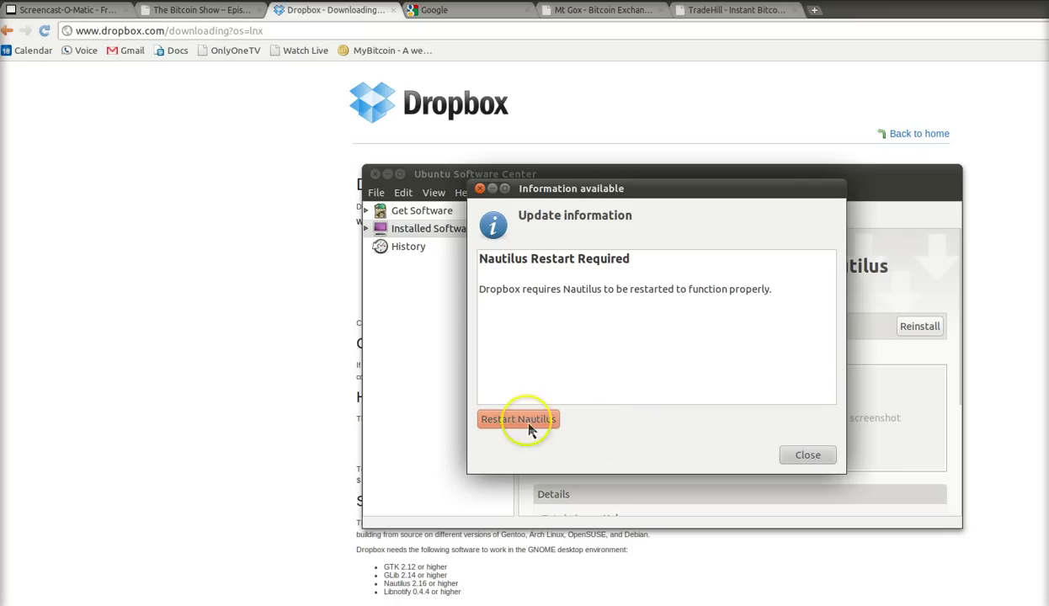
{"action": "left_click", "coordinate": [805, 456]}
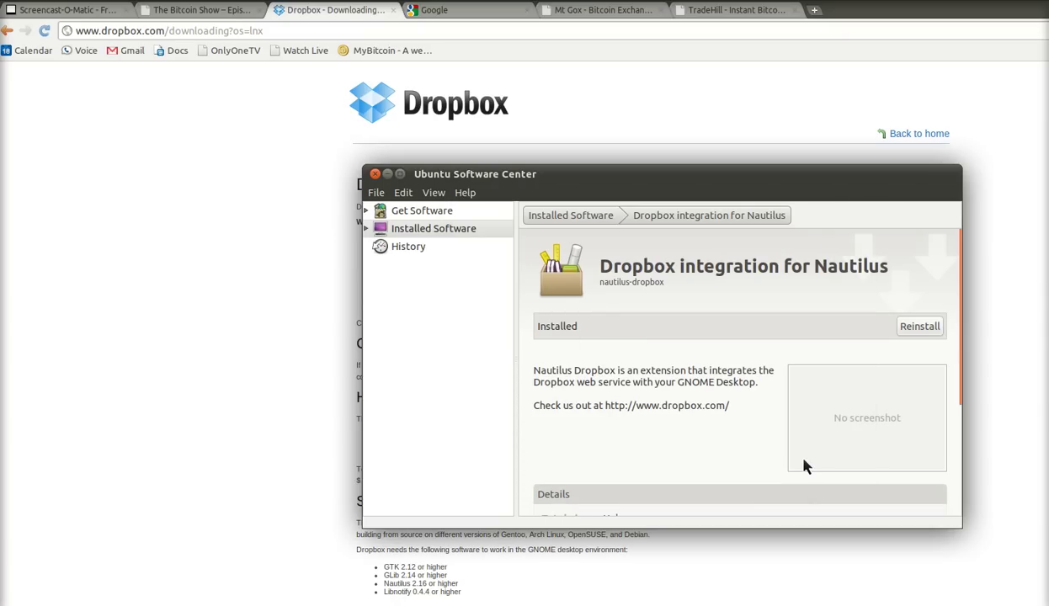
{"action": "left_click", "coordinate": [375, 176]}
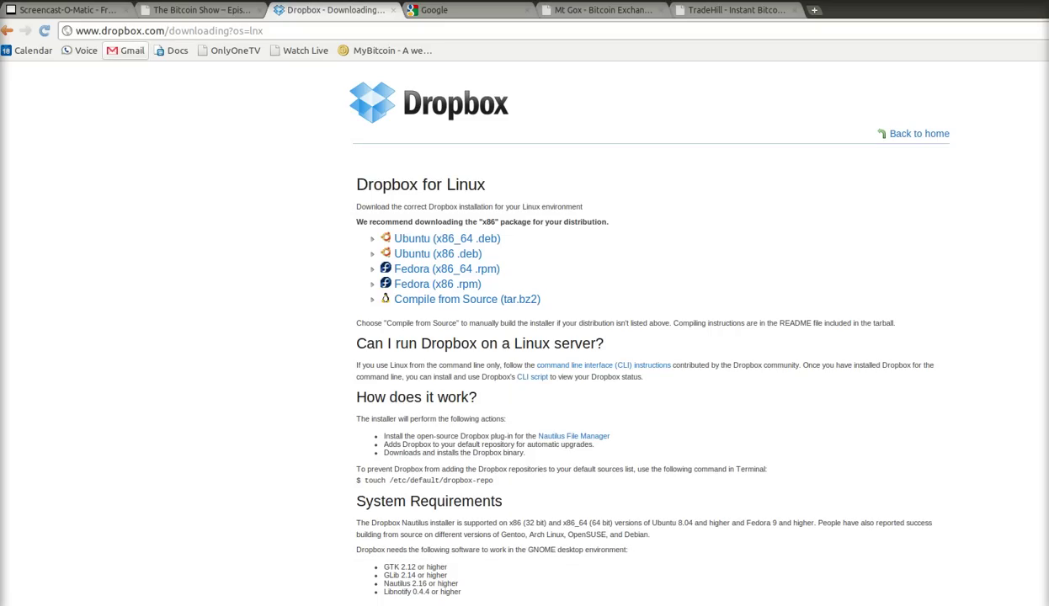
- Launch Dropbox from Applications > Internet, then dismiss the Places menu
{"action": "key", "text": "alt+F1"}
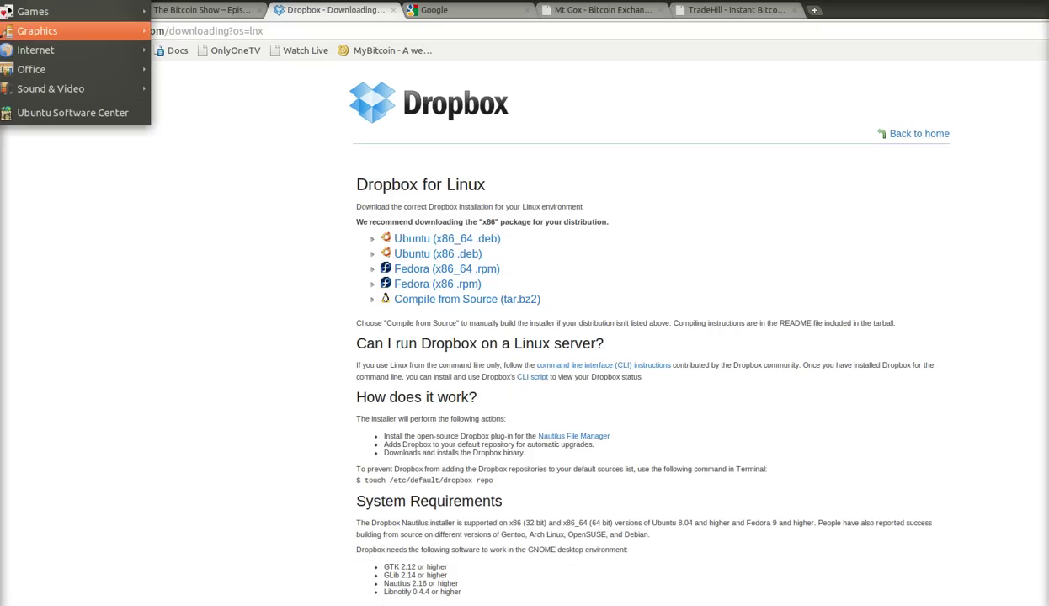
{"action": "key", "text": "Right"}
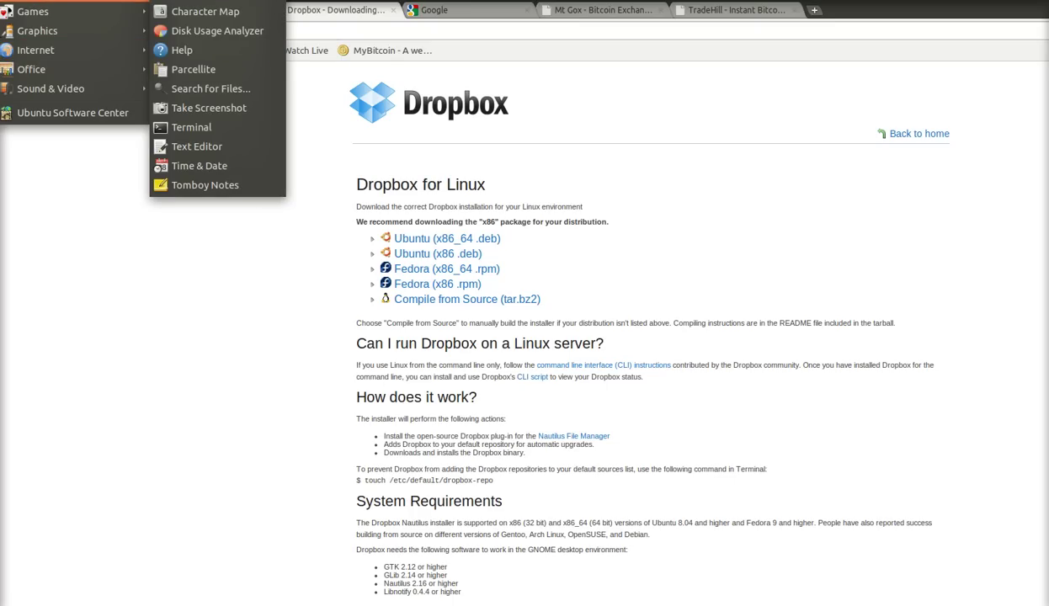
{"action": "mouse_move", "coordinate": [27, 48]}
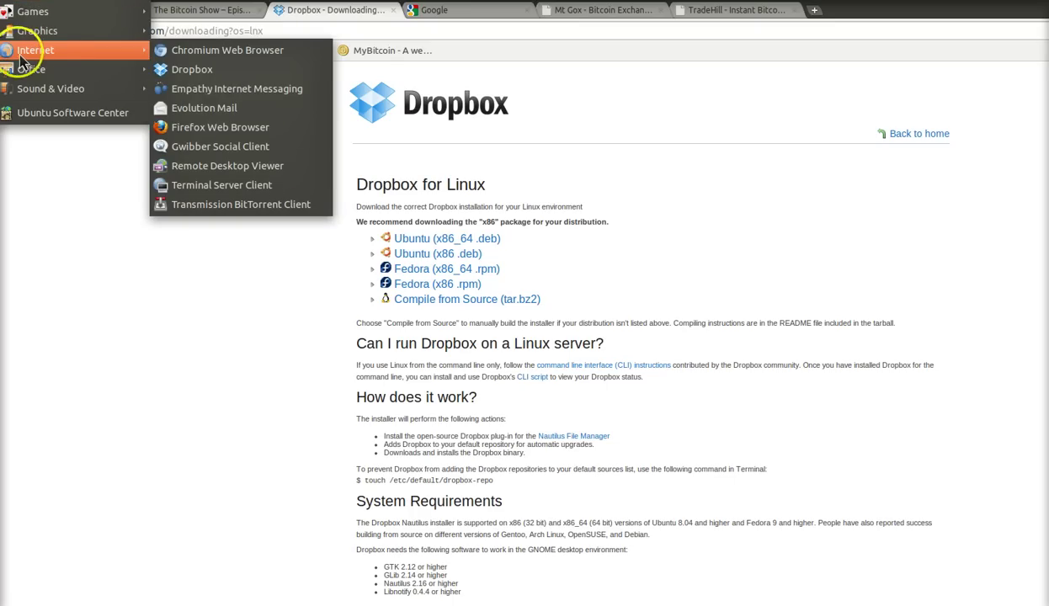
{"action": "left_click", "coordinate": [171, 76]}
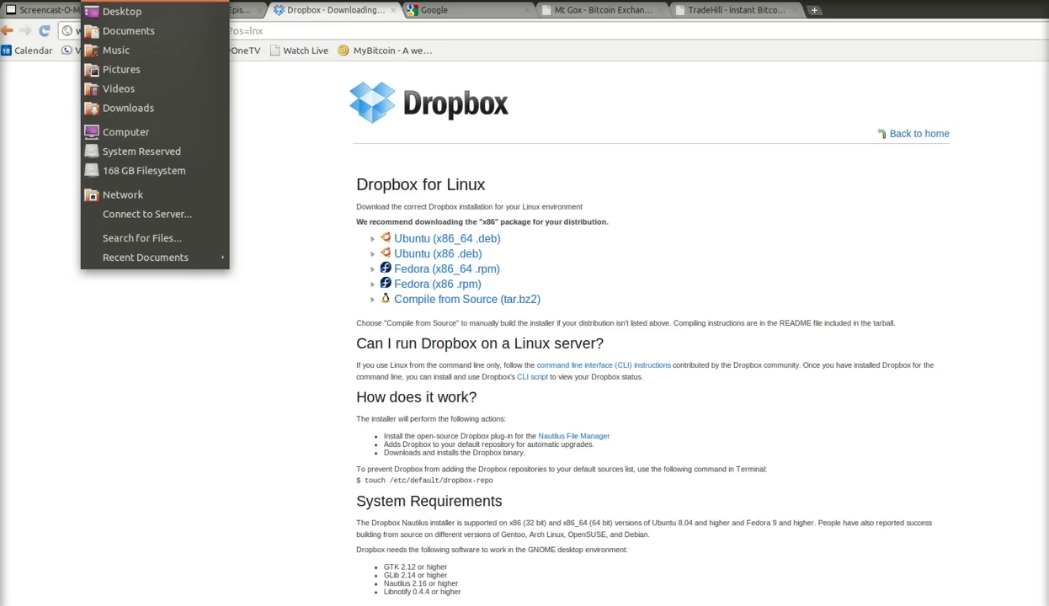
{"action": "left_click", "coordinate": [240, 137]}
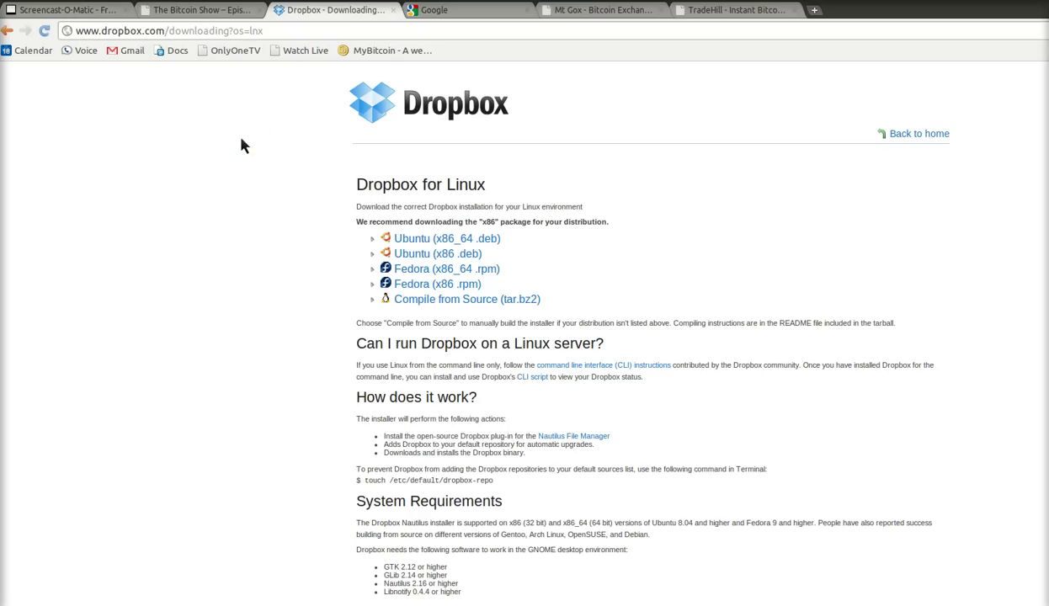
- Browse into Dropbox > Public > Created > KeePassx Files to show the .kdb files
{"action": "left_click", "coordinate": [745, 252]}
{"action": "left_click", "coordinate": [745, 257]}
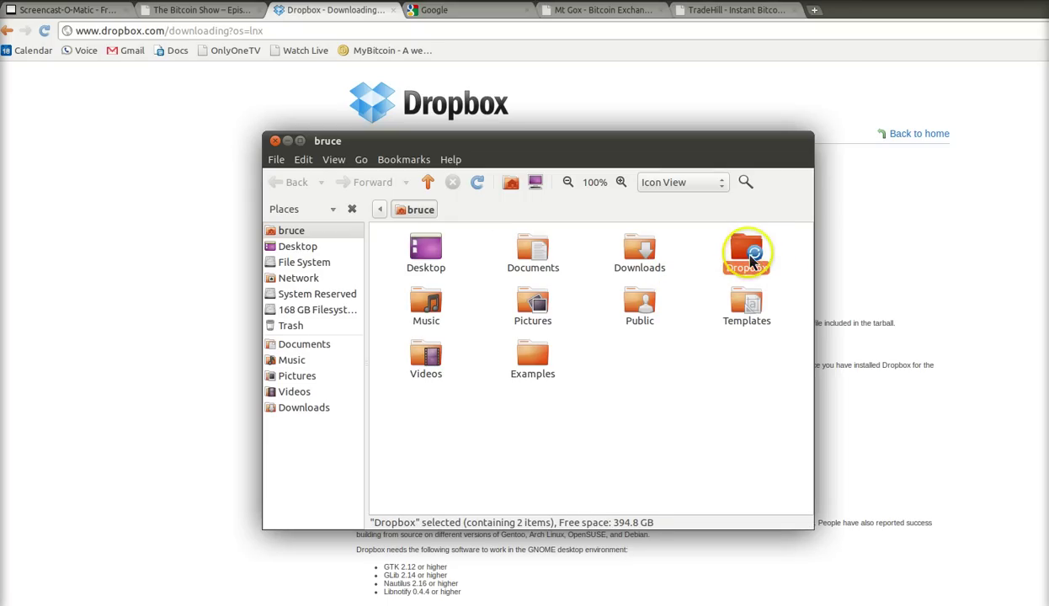
{"action": "double_click", "coordinate": [746, 254]}
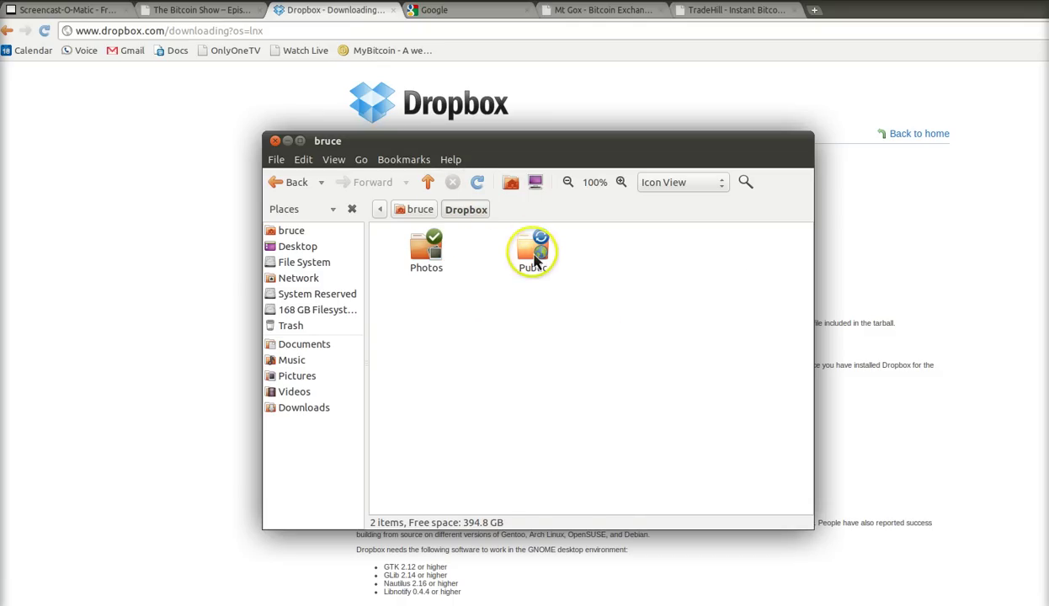
{"action": "double_click", "coordinate": [537, 264]}
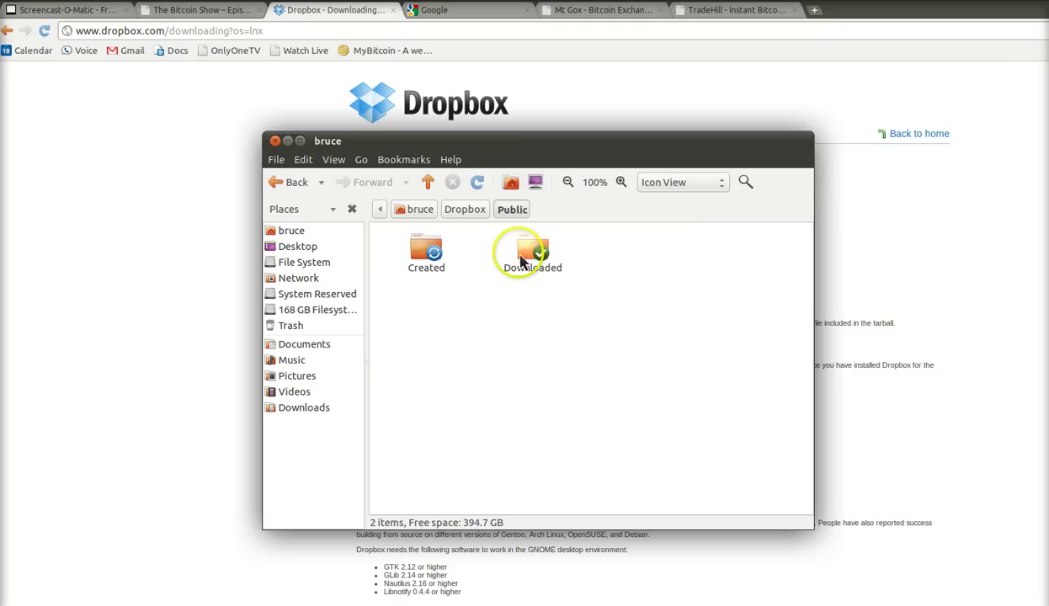
{"action": "left_click", "coordinate": [430, 257]}
{"action": "double_click", "coordinate": [427, 257]}
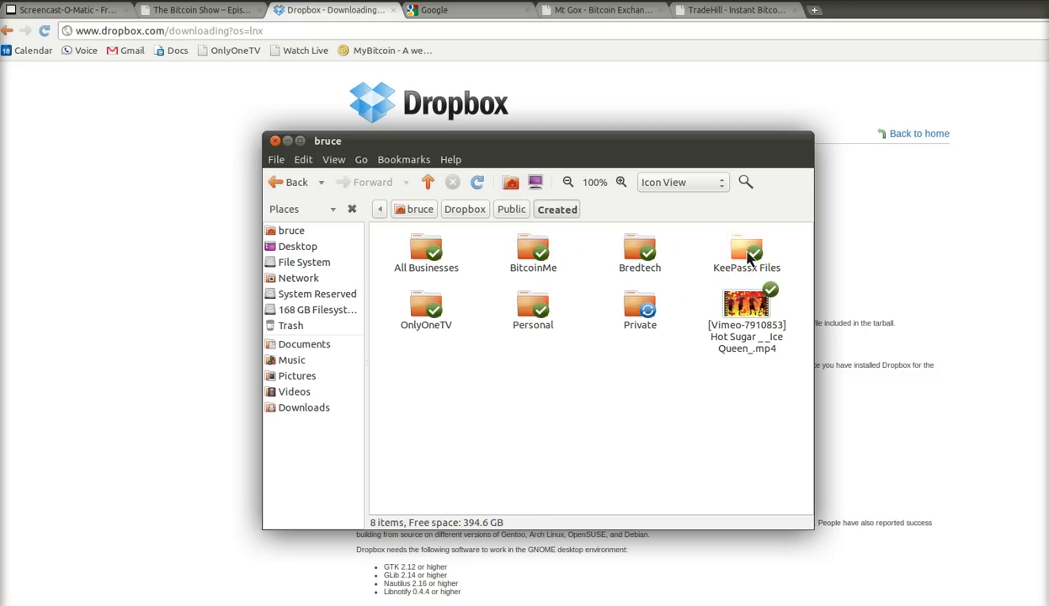
{"action": "left_click", "coordinate": [748, 259]}
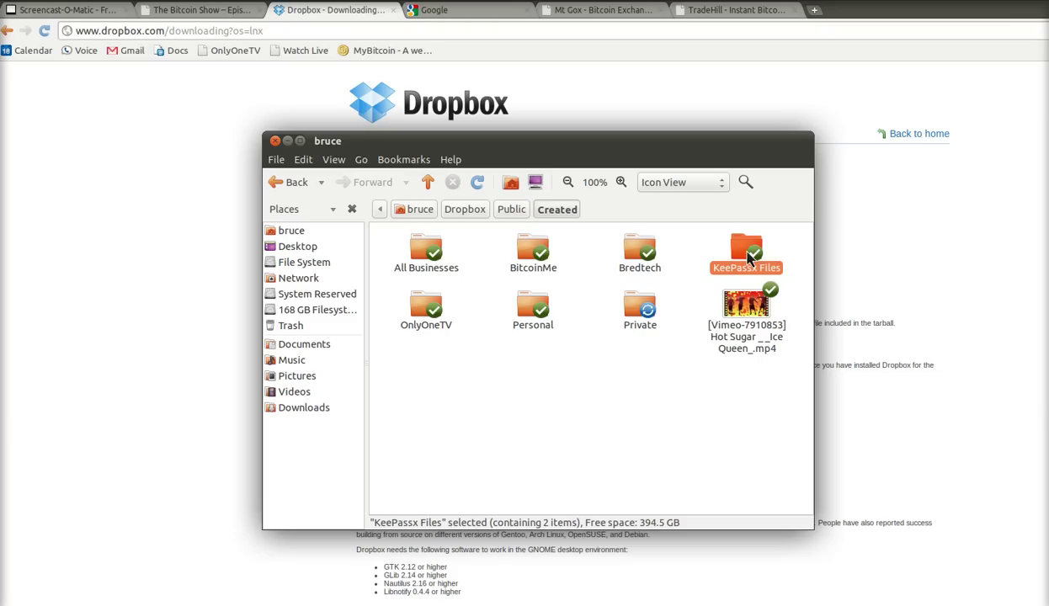
{"action": "double_click", "coordinate": [748, 259]}
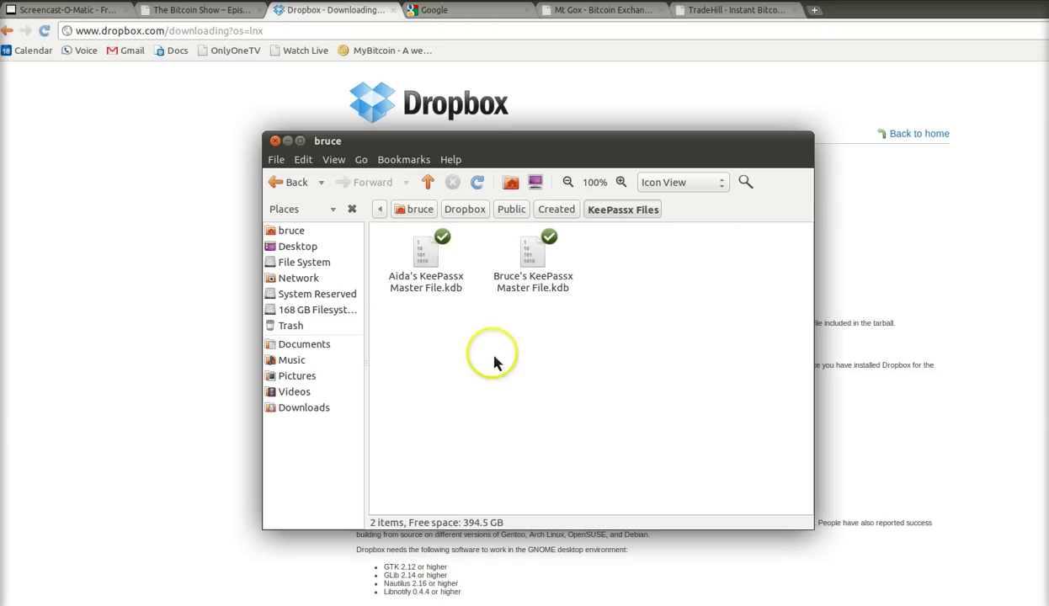
- Reposition the file manager window, then close it
{"action": "left_click_drag", "start_coordinate": [459, 139], "coordinate": [631, 177]}
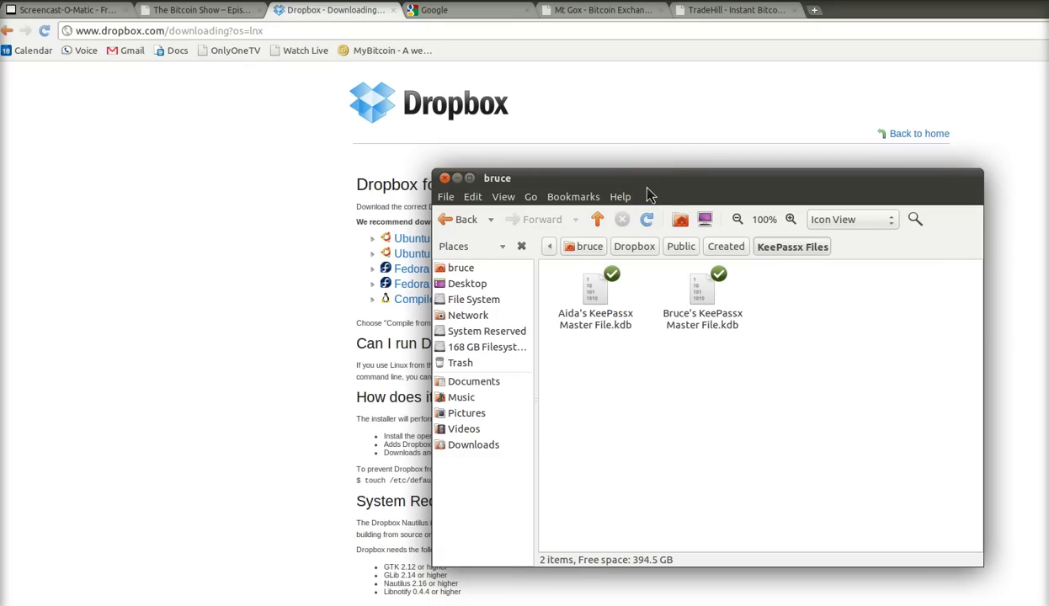
{"action": "left_click", "coordinate": [748, 436]}
{"action": "left_click", "coordinate": [608, 295]}
{"action": "left_click_drag", "start_coordinate": [633, 195], "coordinate": [619, 182]}
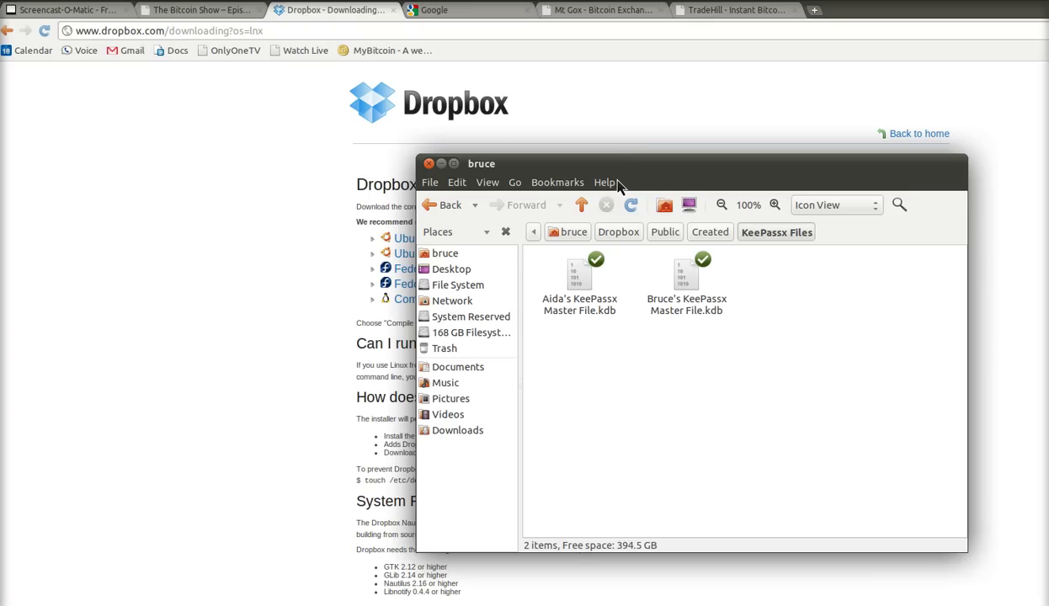
{"action": "left_click", "coordinate": [644, 178]}
{"action": "left_click", "coordinate": [639, 162]}
- Search Google for 'keepassx' and open the official KeePassX homepage
{"action": "key", "text": "alt+Tab"}
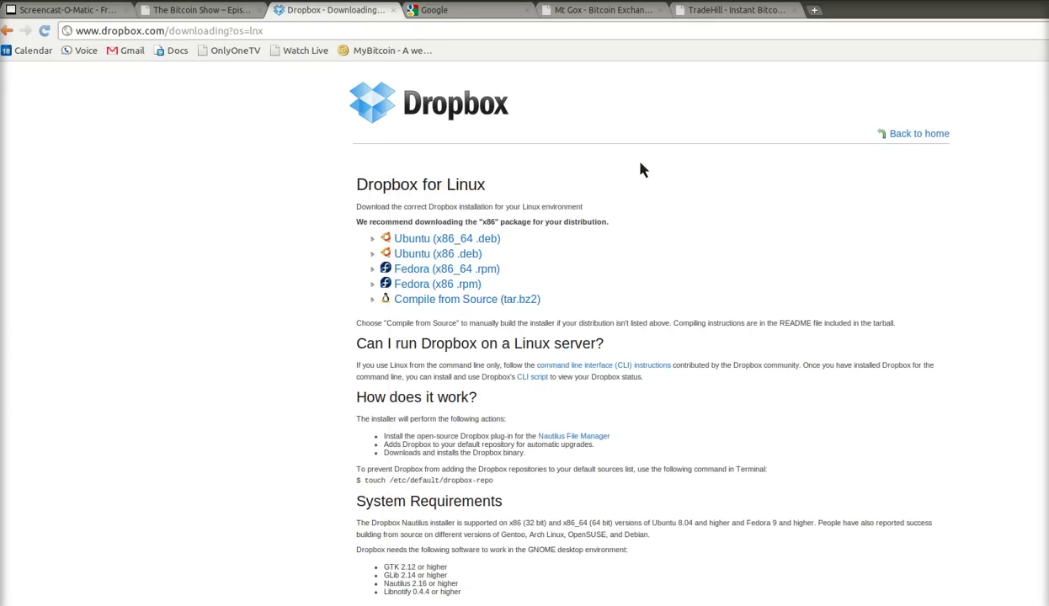
{"action": "key", "text": "ctrl+Tab"}
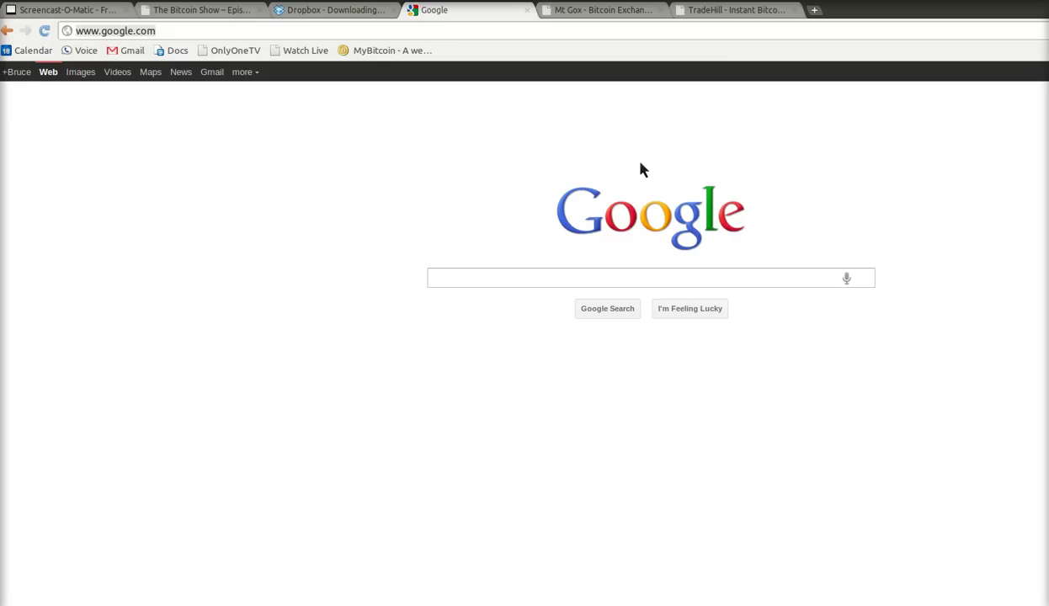
{"action": "left_click", "coordinate": [512, 277]}
{"action": "type", "text": "keepassx"}
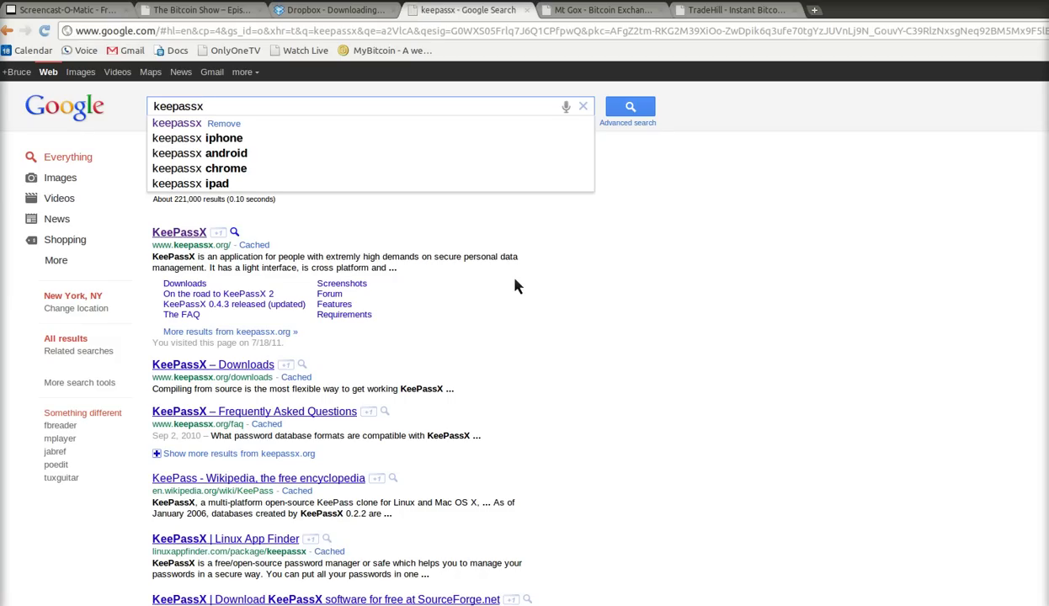
{"action": "key", "text": "Return"}
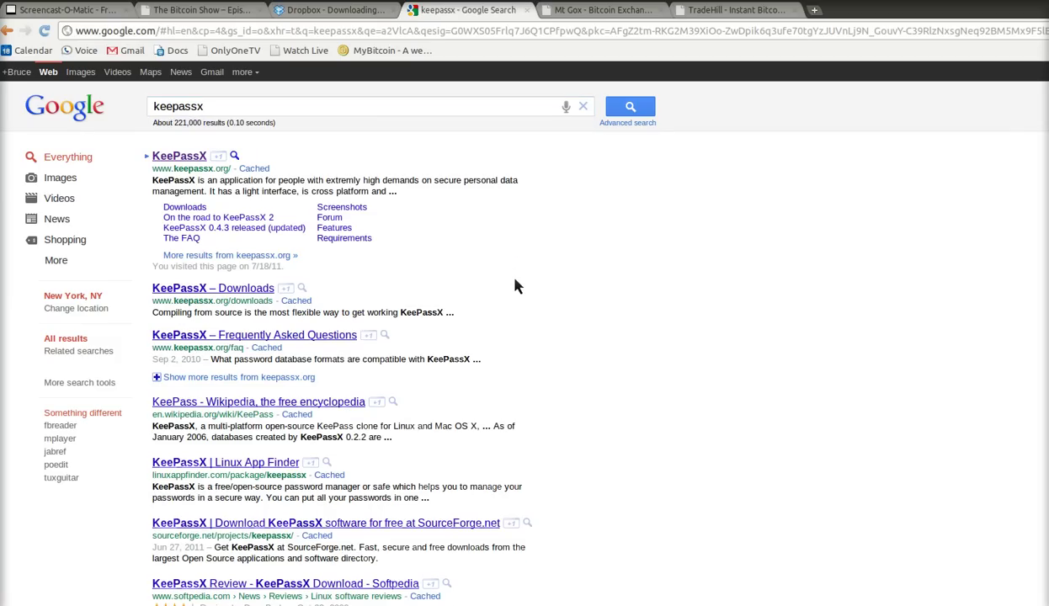
{"action": "left_click", "coordinate": [178, 160]}
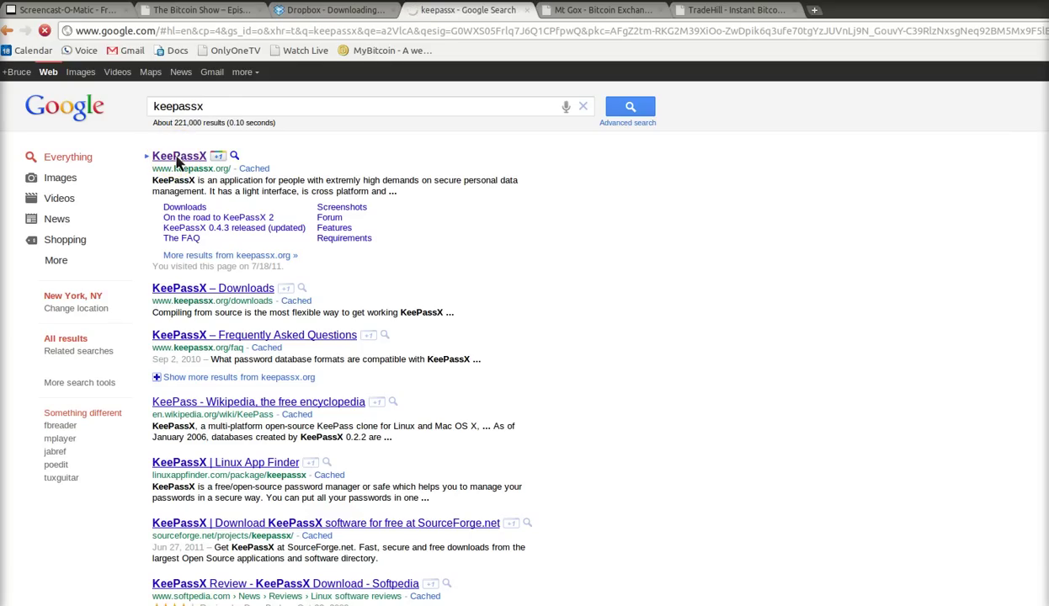
- Open the KeePassX Downloads page listing the 0.4.3 packages
{"action": "left_click", "coordinate": [199, 254]}
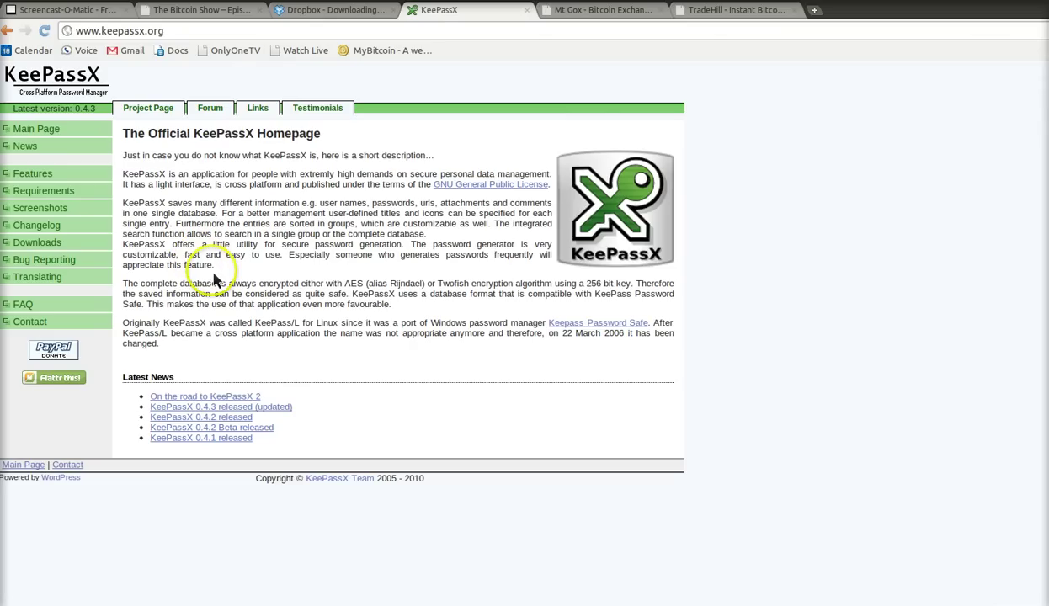
{"action": "left_click", "coordinate": [36, 247]}
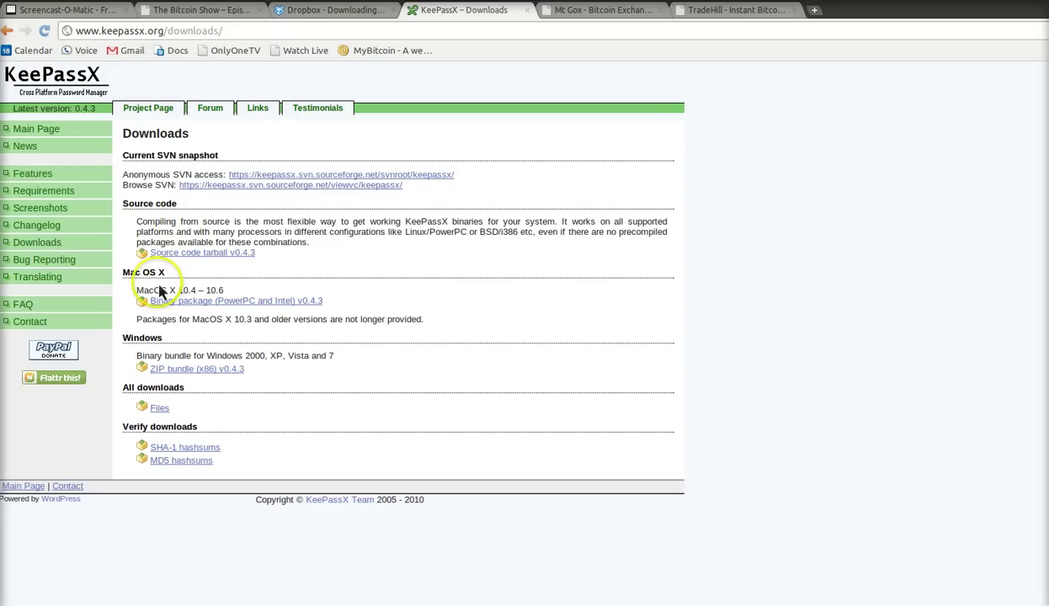
{"action": "left_click", "coordinate": [229, 303]}
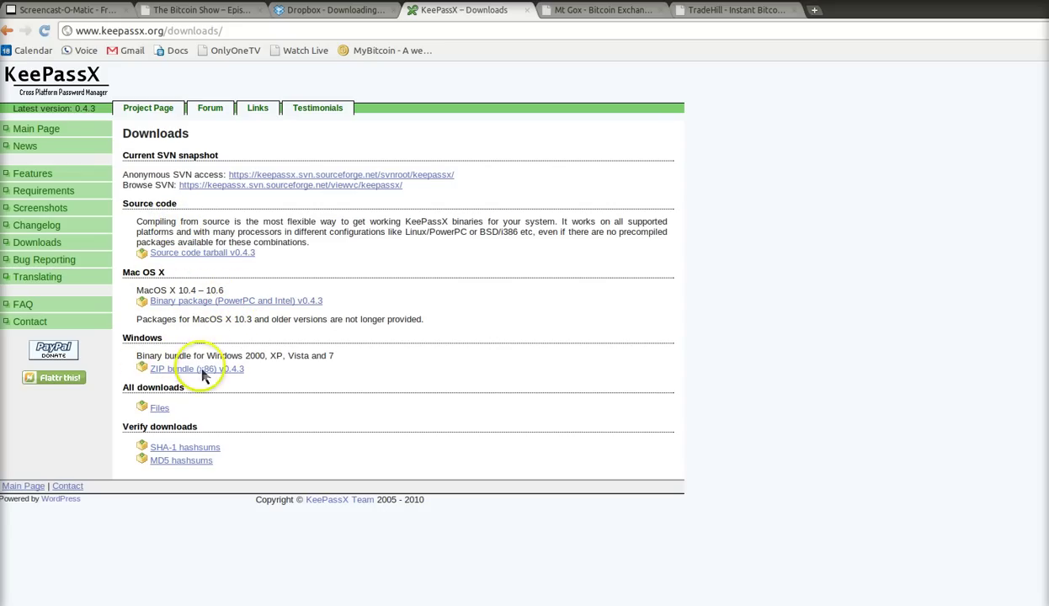
{"action": "left_click", "coordinate": [206, 370]}
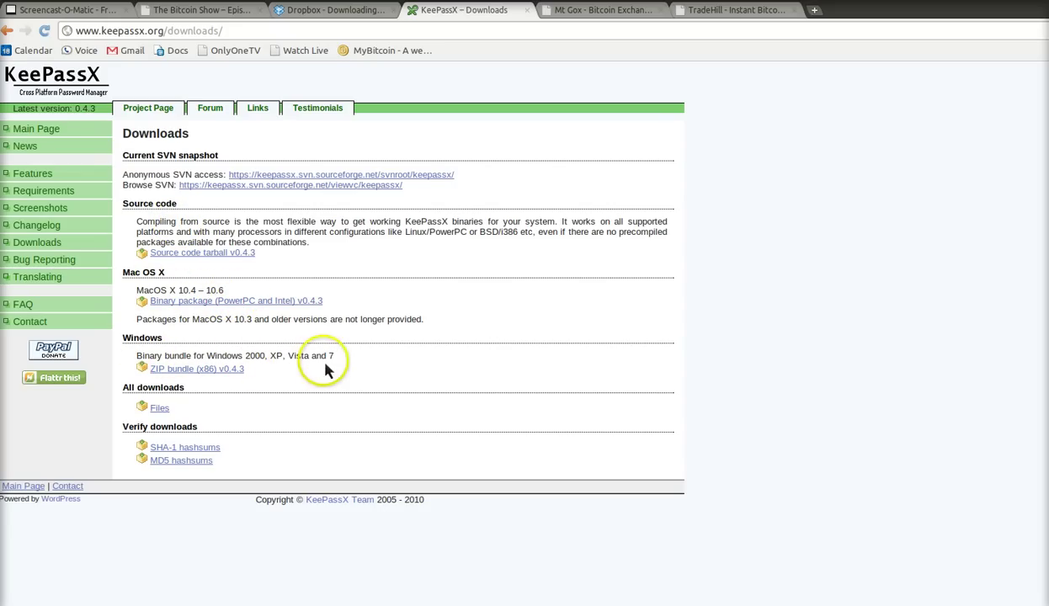
{"action": "left_click", "coordinate": [168, 392]}
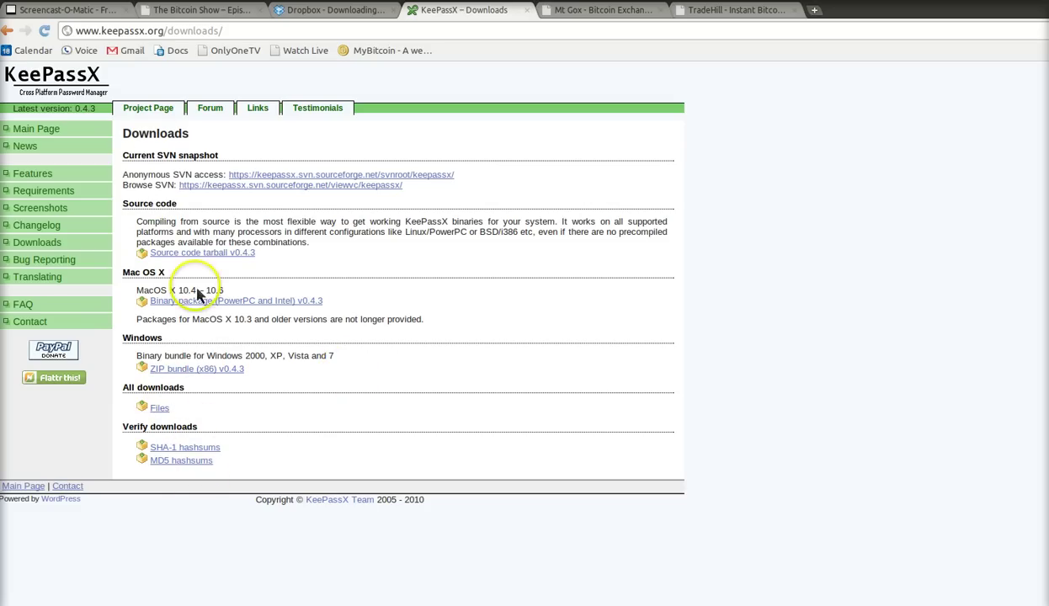
- Launch Ubuntu Software Center, search 'keepassx' and start installing KeePassX
{"action": "key", "text": "alt+F1"}
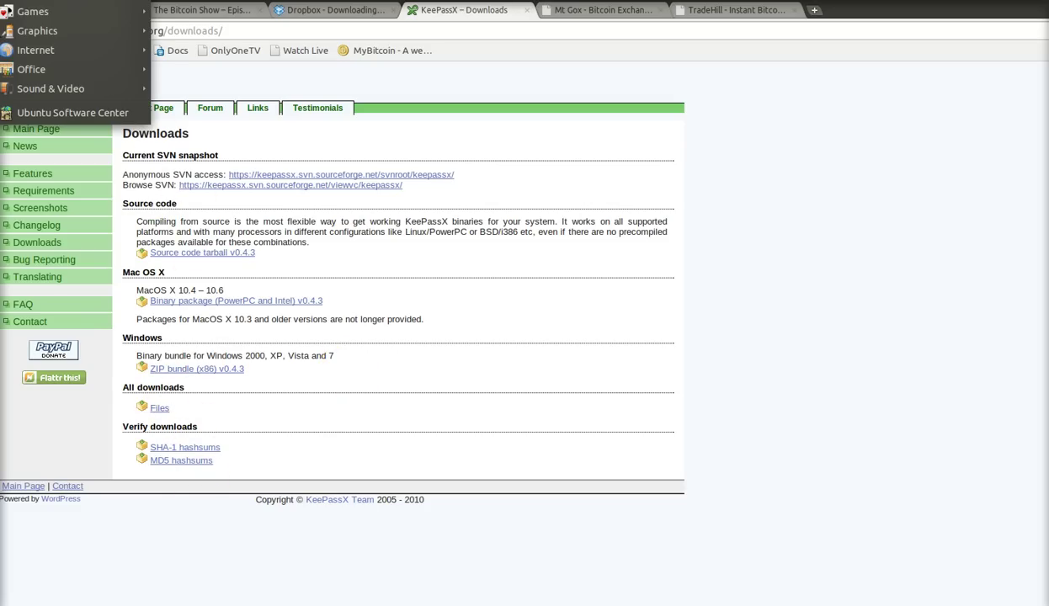
{"action": "key", "text": "Up"}
{"action": "key", "text": "Escape"}
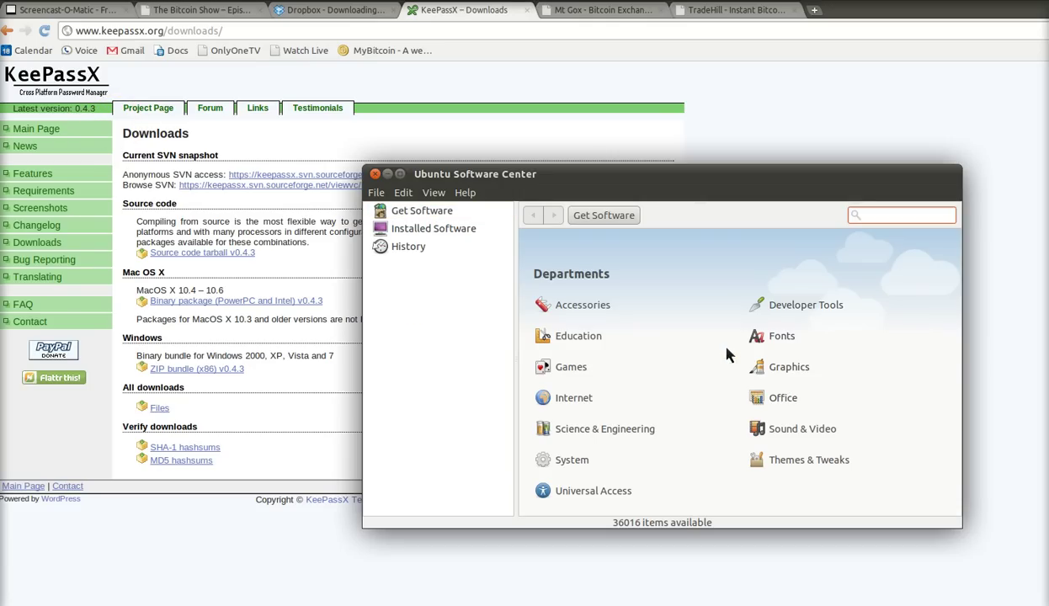
{"action": "type", "text": "keepassx"}
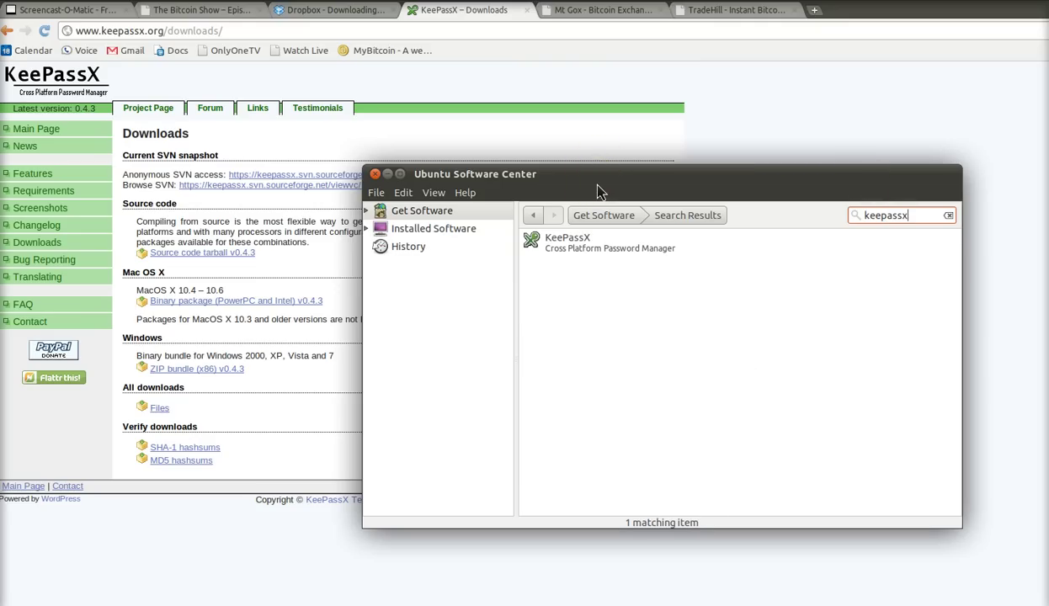
{"action": "key", "text": "Down"}
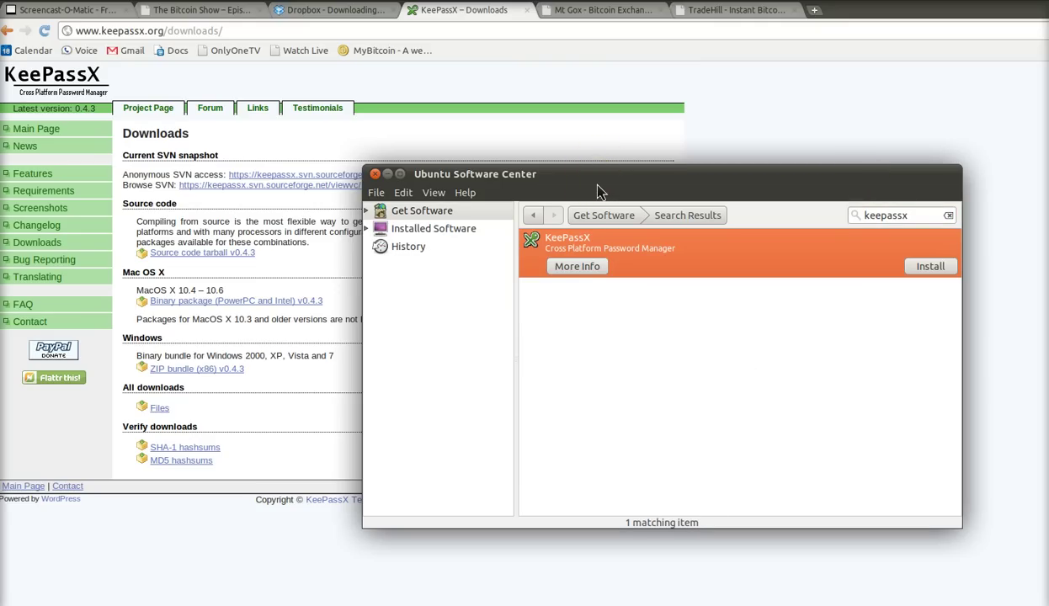
{"action": "key", "text": "Return"}
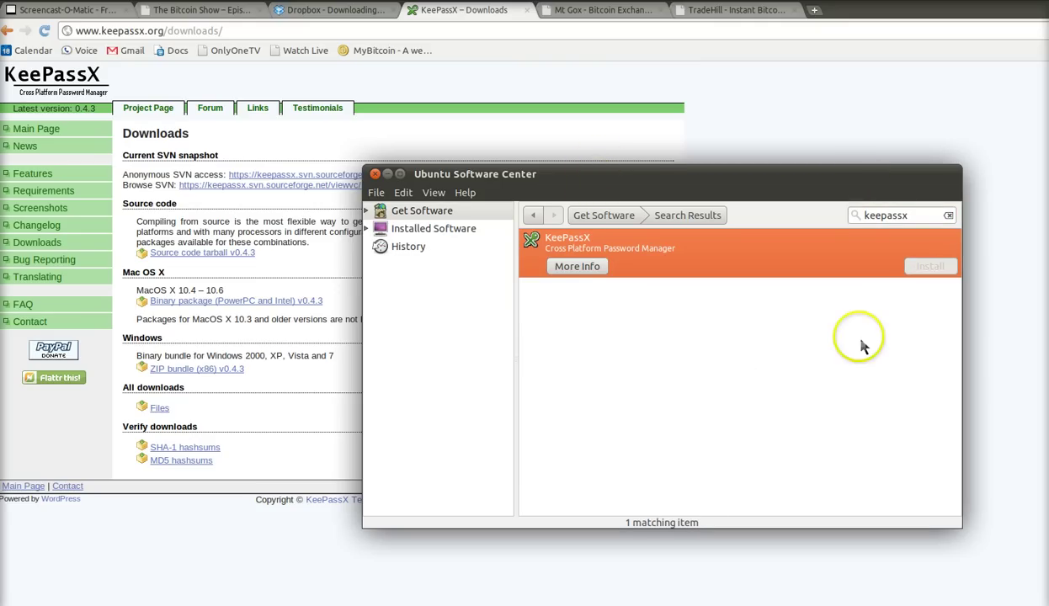
- Authorise the KeePassX installation with the administrator password and close Software Center
{"action": "left_click", "coordinate": [744, 389]}
{"action": "type", "text": "•••••"}
{"action": "key", "text": "Return"}
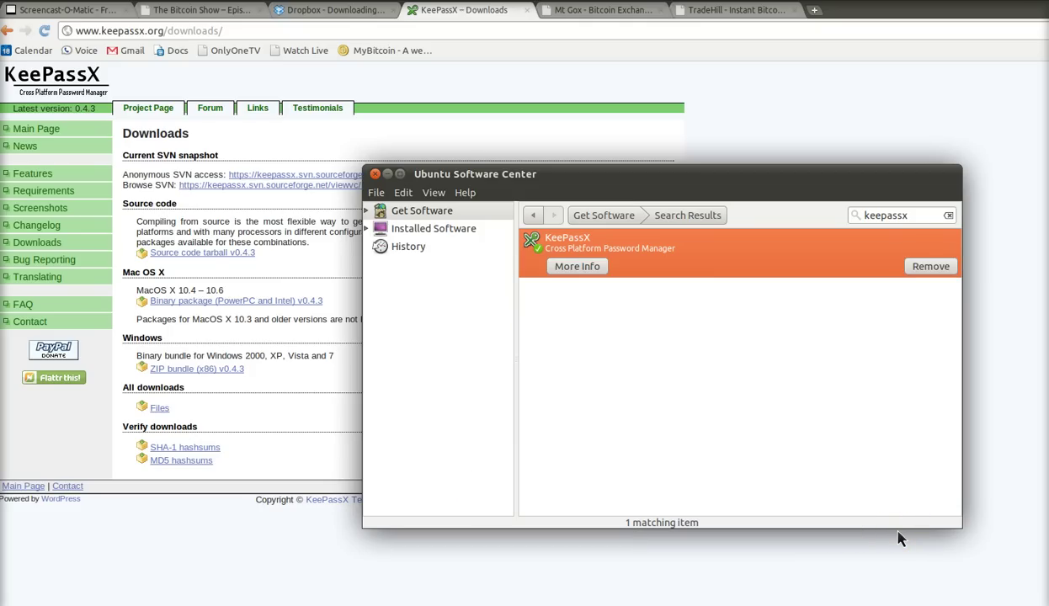
{"action": "left_click", "coordinate": [377, 176]}
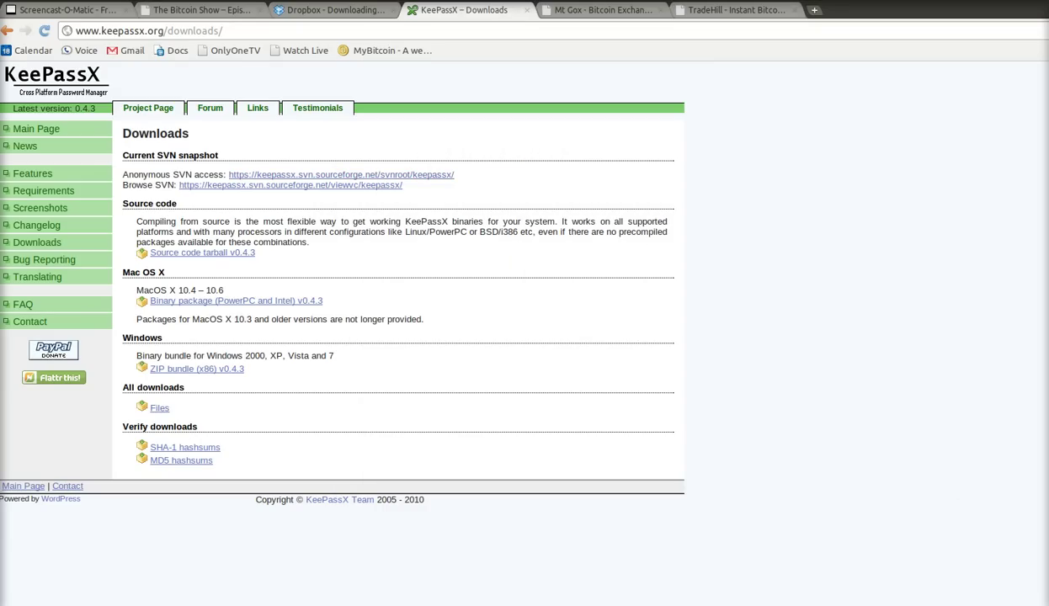
{"action": "left_click", "coordinate": [25, 2]}
- Add the KeePassX launcher from Applications > Accessories to the panel
{"action": "mouse_move", "coordinate": [50, 50]}
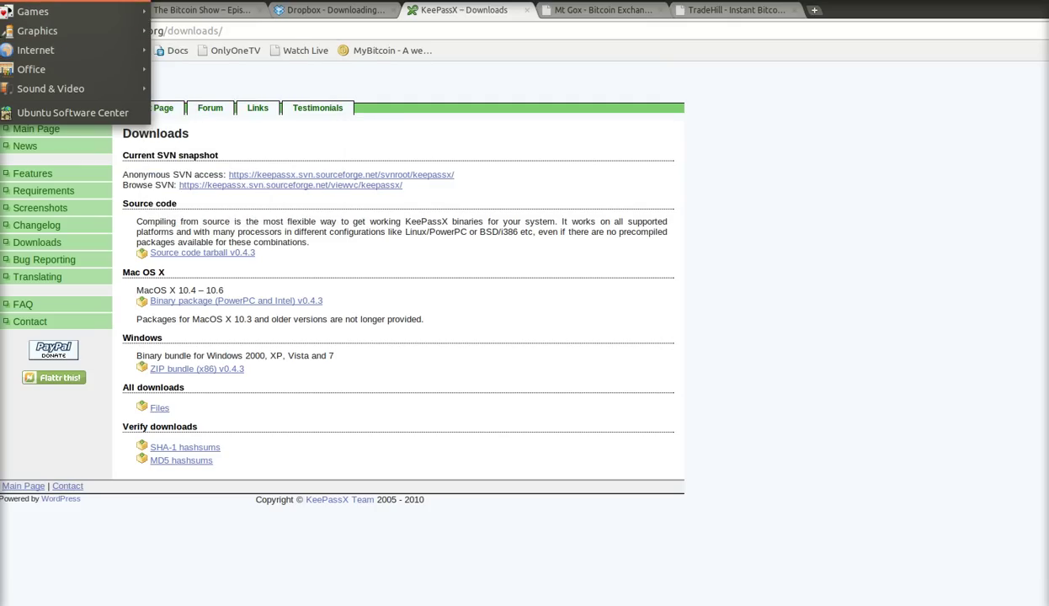
{"action": "mouse_move", "coordinate": [105, 4]}
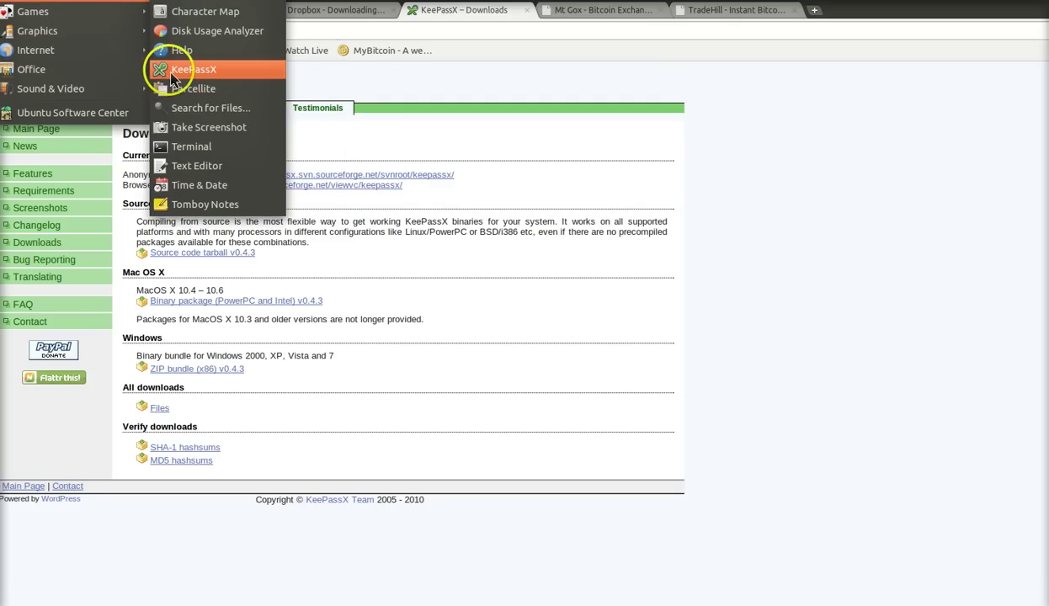
{"action": "right_click", "coordinate": [202, 78]}
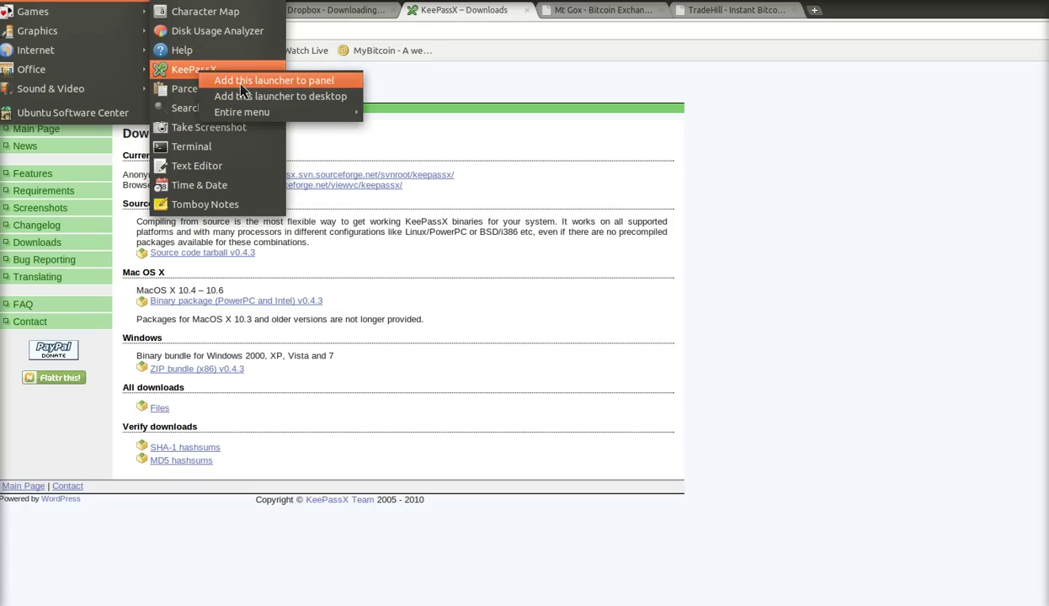
{"action": "left_click", "coordinate": [241, 81]}
{"action": "key", "text": "Escape"}
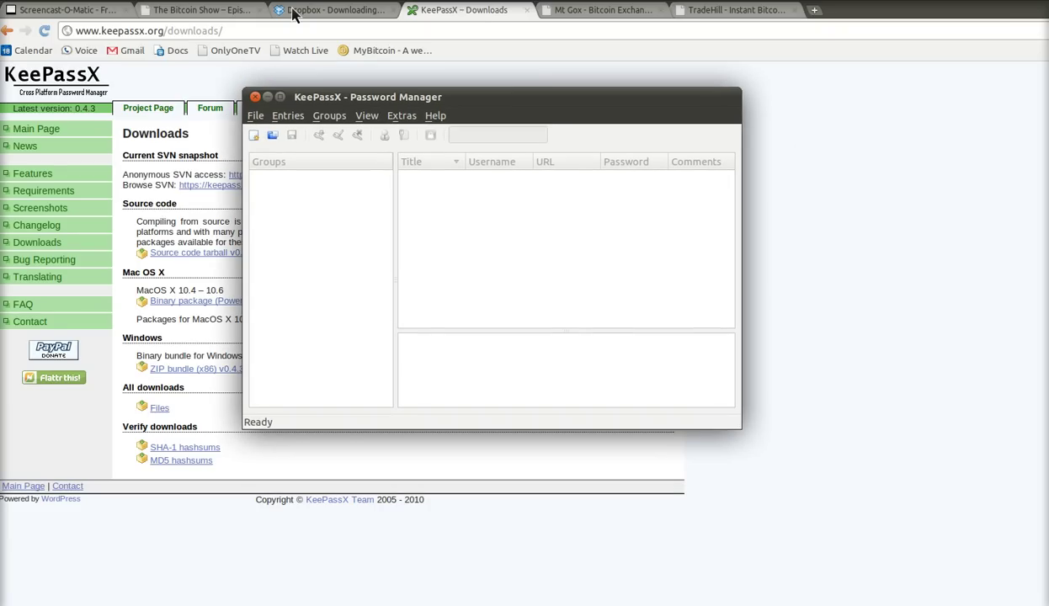
- Enlarge the KeePassX window and create a new database with a confirmed master password
{"action": "left_click_drag", "start_coordinate": [744, 436], "coordinate": [998, 568]}
{"action": "left_click", "coordinate": [257, 116]}
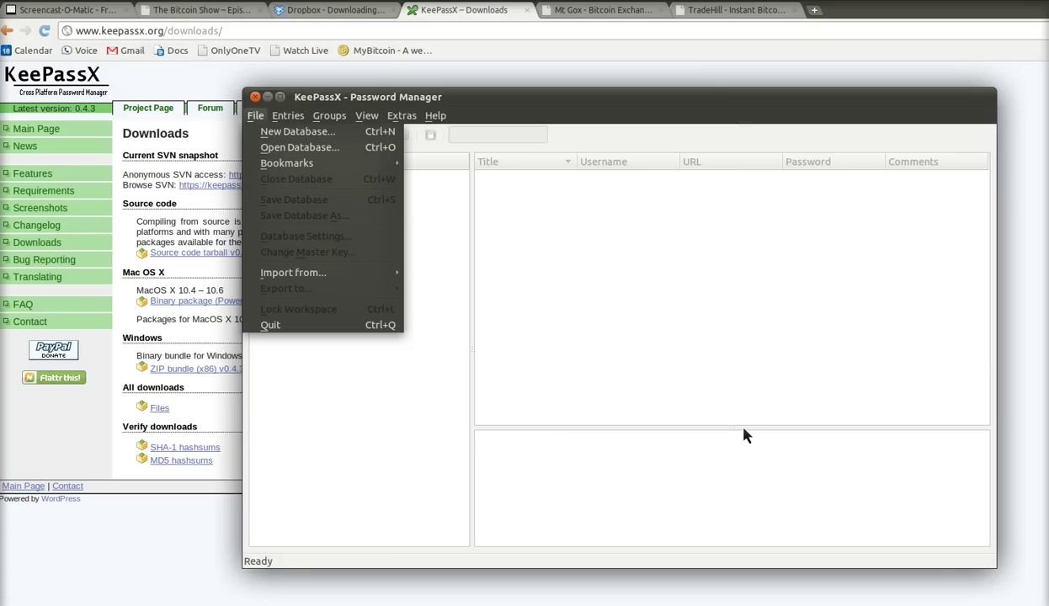
{"action": "left_click", "coordinate": [271, 135]}
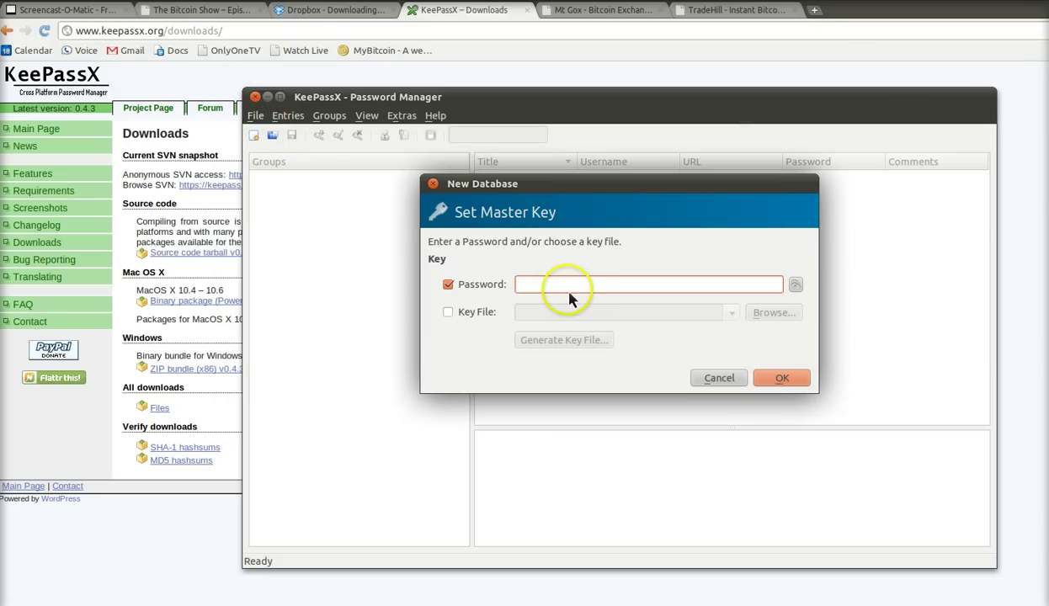
{"action": "type", "text": "*****"}
{"action": "key", "text": "BackSpace"}
{"action": "key", "text": "BackSpace"}
{"action": "key", "text": "BackSpace"}
{"action": "key", "text": "BackSpace"}
{"action": "key", "text": "BackSpace"}
{"action": "key", "text": "BackSpace"}
{"action": "key", "text": "BackSpace"}
{"action": "key", "text": "BackSpace"}
{"action": "key", "text": "BackSpace"}
{"action": "type", "text": "****"}
{"action": "left_click", "coordinate": [813, 381]}
{"action": "key", "text": "Return"}
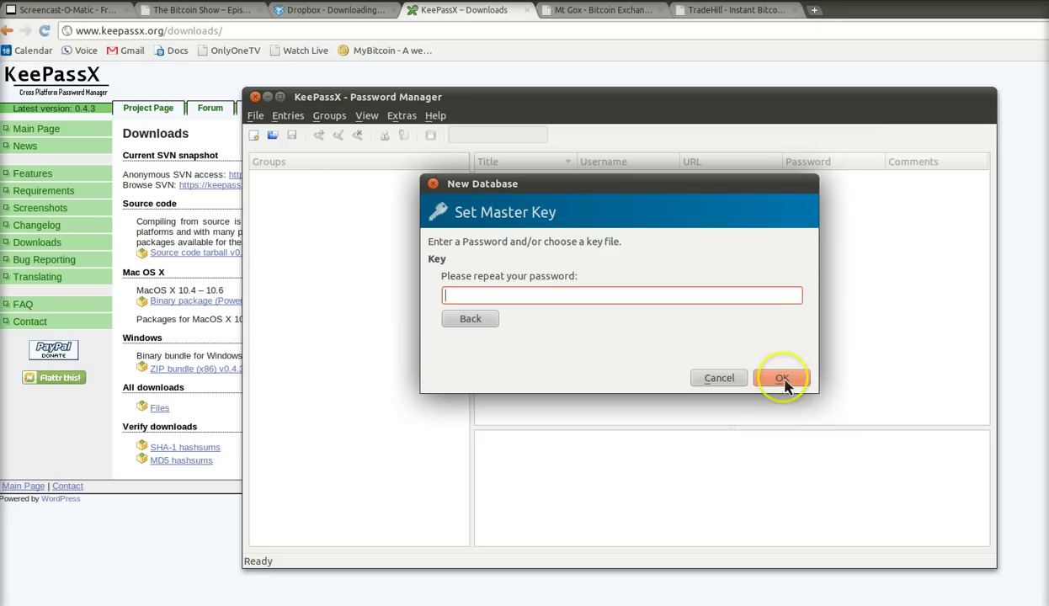
{"action": "type", "text": "**********"}
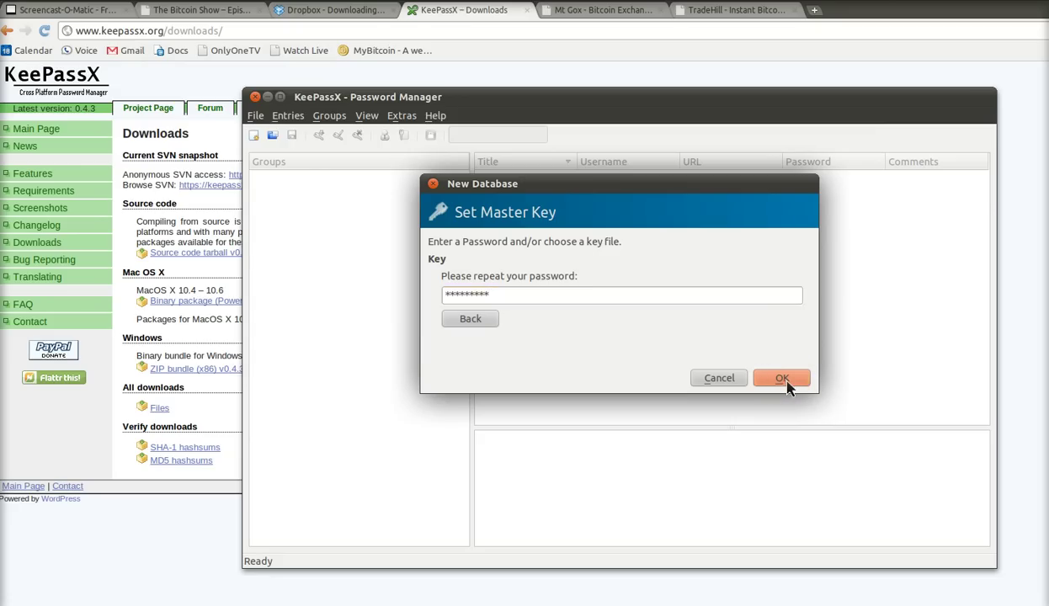
{"action": "left_click", "coordinate": [785, 380]}
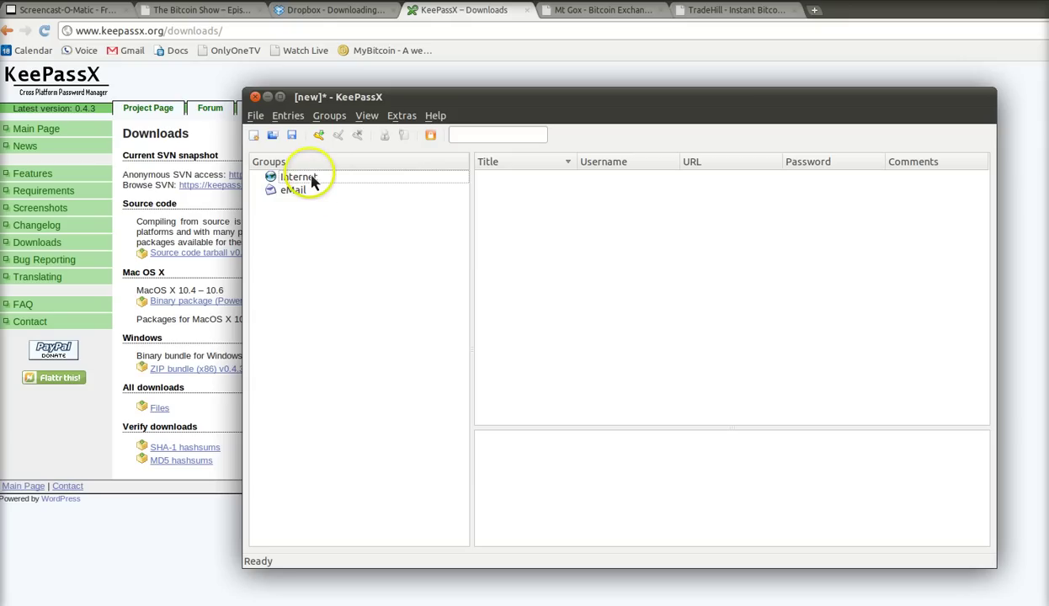
- Start saving the database under a new name and expand the full folder browser
{"action": "left_click", "coordinate": [255, 117]}
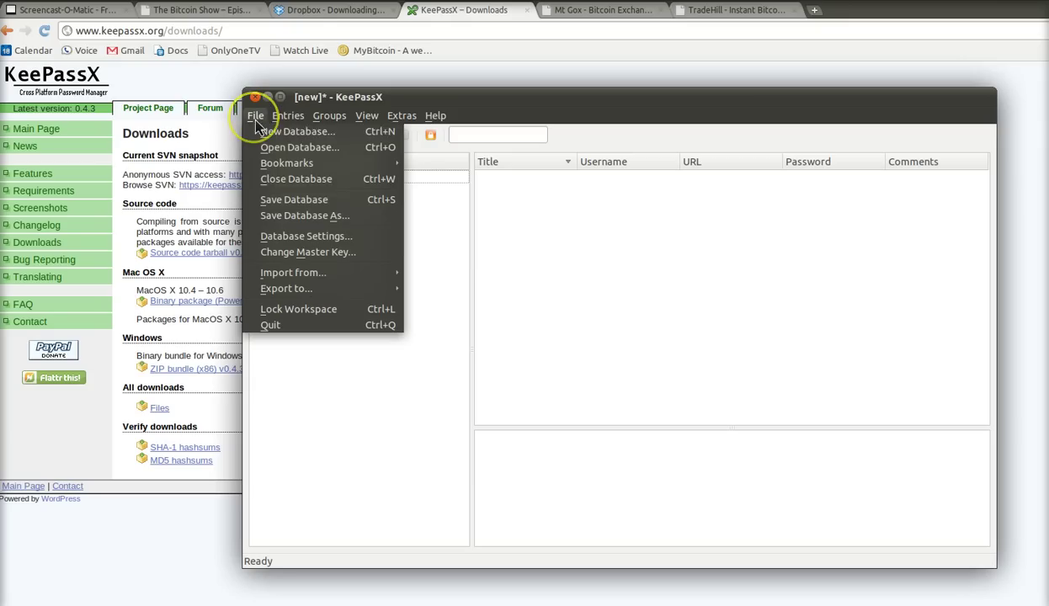
{"action": "left_click", "coordinate": [317, 221]}
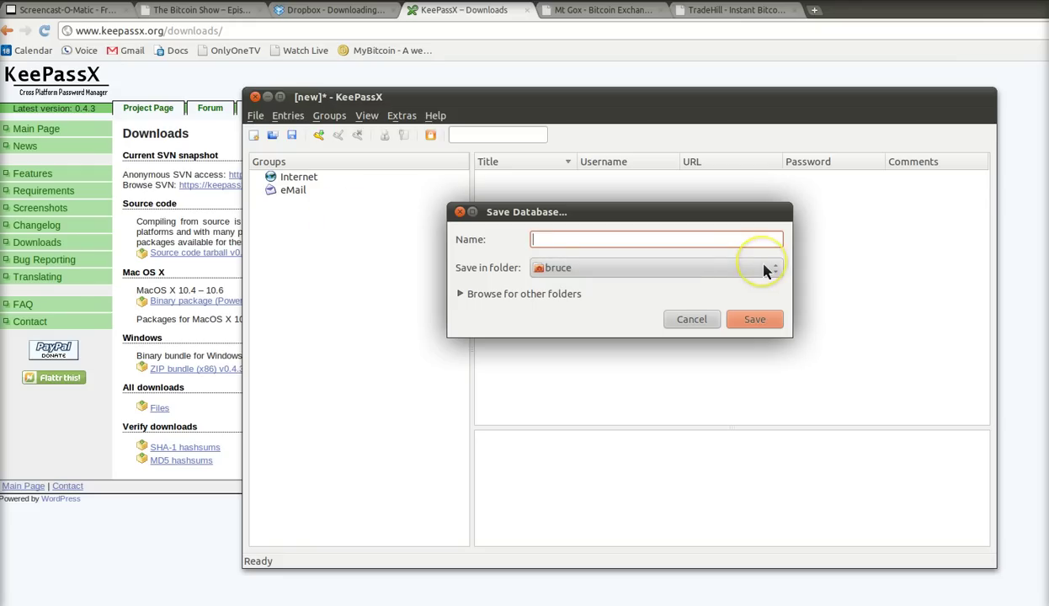
{"action": "left_click", "coordinate": [767, 270]}
{"action": "key", "text": "Down"}
{"action": "key", "text": "Down"}
{"action": "key", "text": "Down"}
{"action": "key", "text": "Down"}
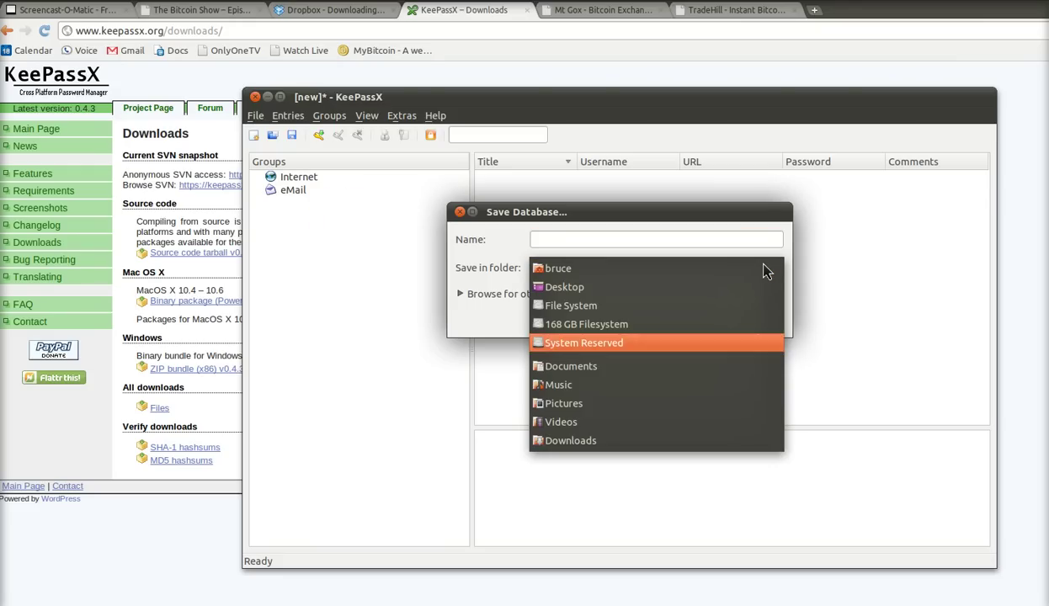
{"action": "key", "text": "Up"}
{"action": "key", "text": "Up"}
{"action": "key", "text": "Up"}
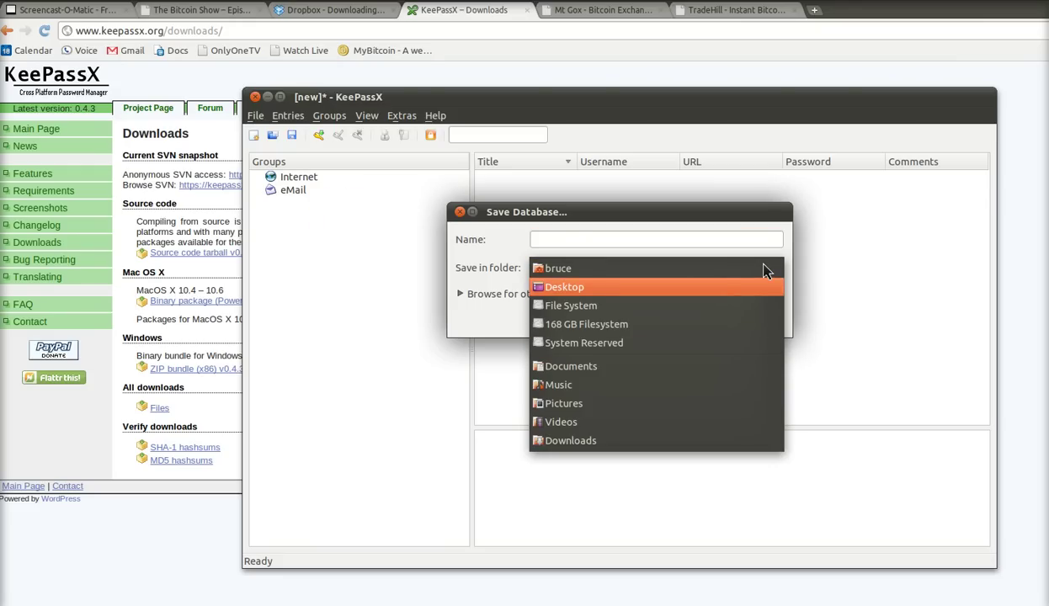
{"action": "key", "text": "Down"}
{"action": "key", "text": "Down"}
{"action": "key", "text": "Down"}
{"action": "key", "text": "Down"}
{"action": "left_click", "coordinate": [556, 268]}
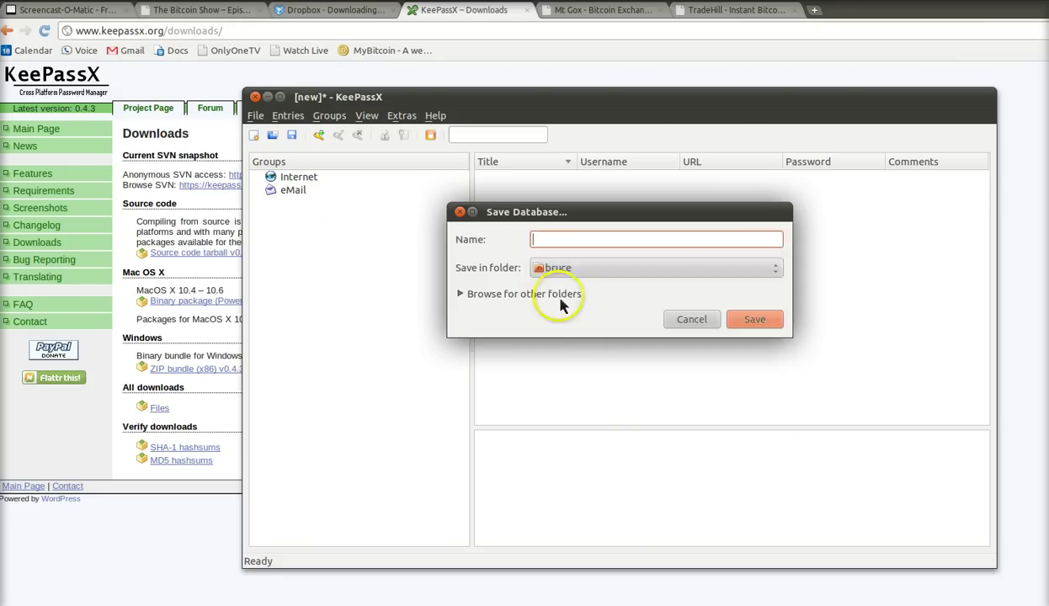
{"action": "left_click", "coordinate": [468, 296]}
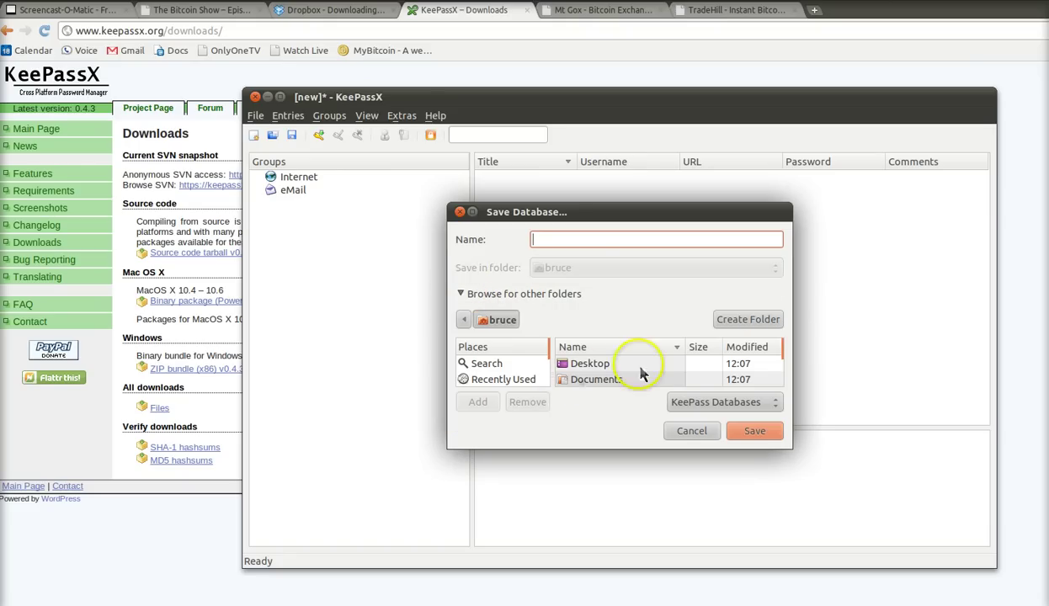
{"action": "left_click_drag", "start_coordinate": [773, 439], "coordinate": [795, 459]}
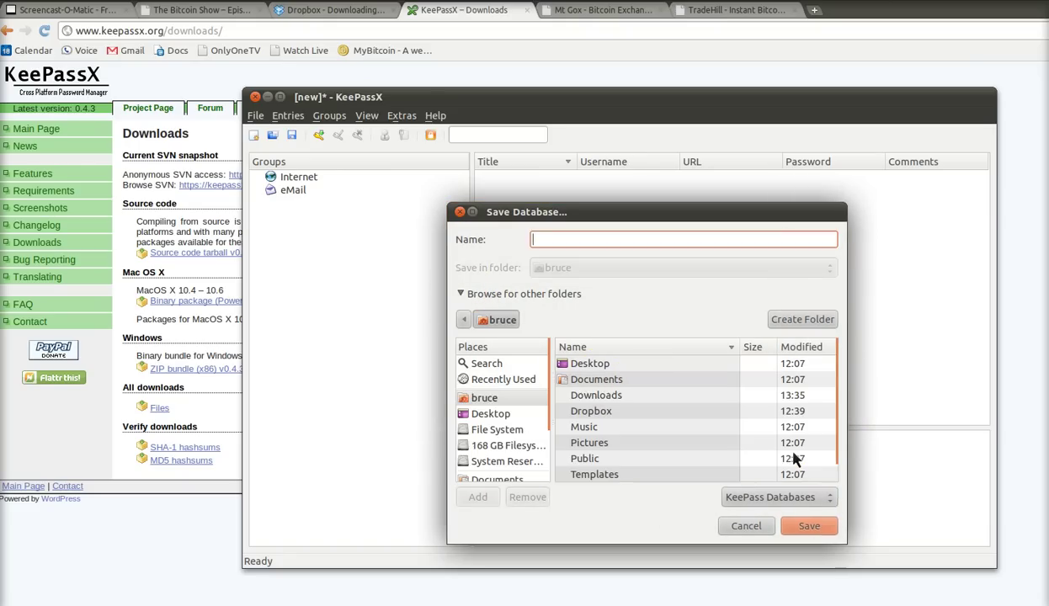
- Save it in Dropbox > Public > Created > KeePassx Files, renaming an existing file name to start with 'Ed'
{"action": "double_click", "coordinate": [594, 410]}
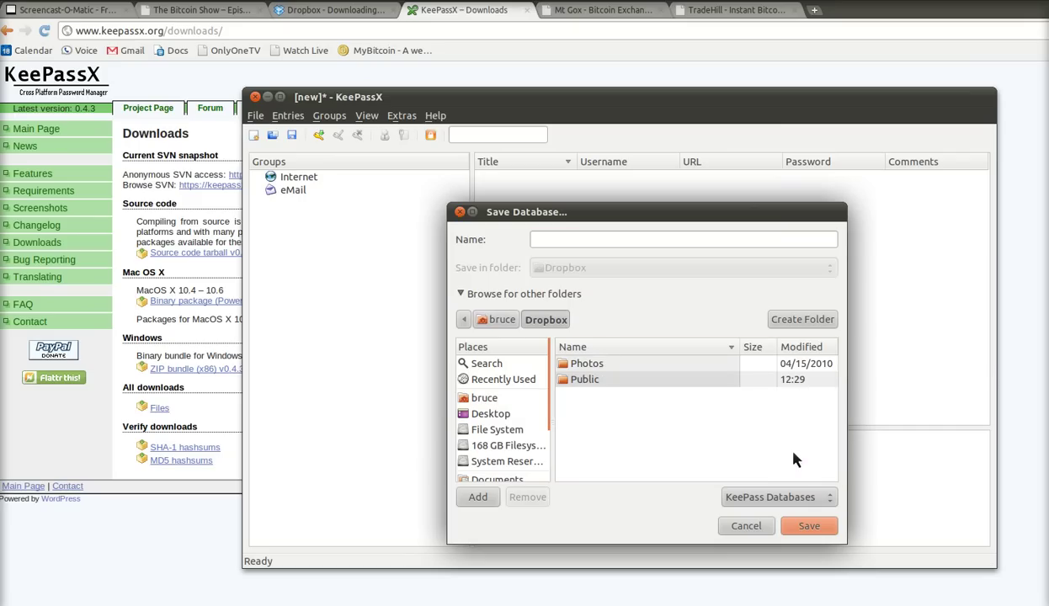
{"action": "double_click", "coordinate": [581, 379]}
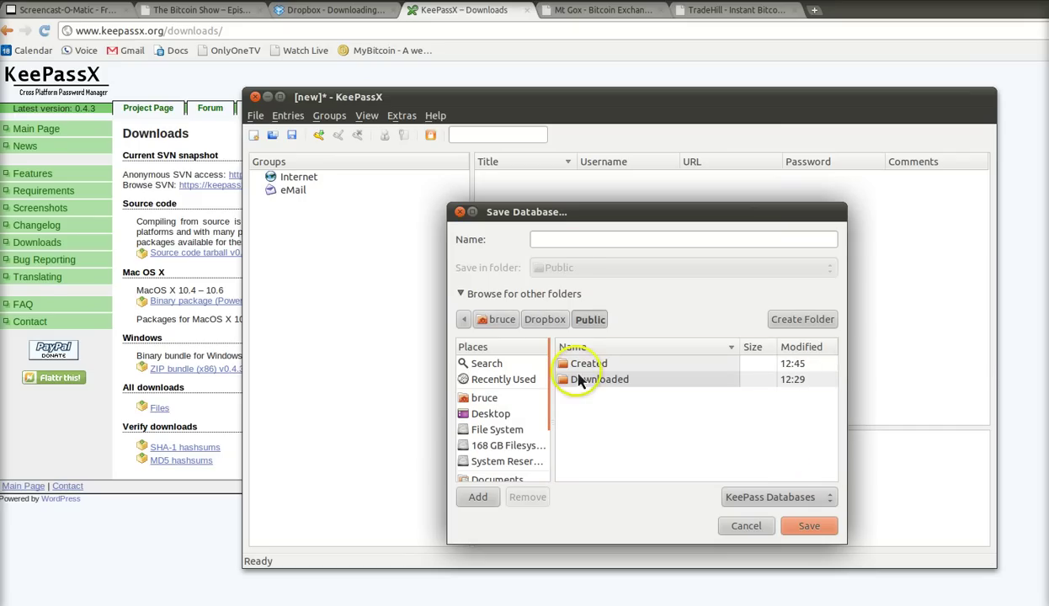
{"action": "double_click", "coordinate": [575, 367]}
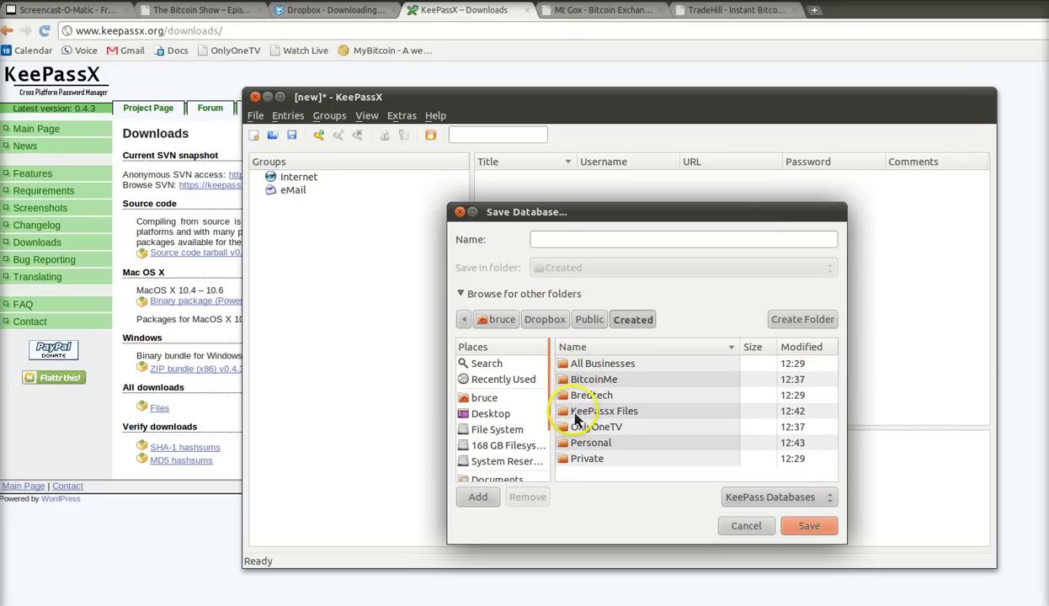
{"action": "double_click", "coordinate": [576, 412]}
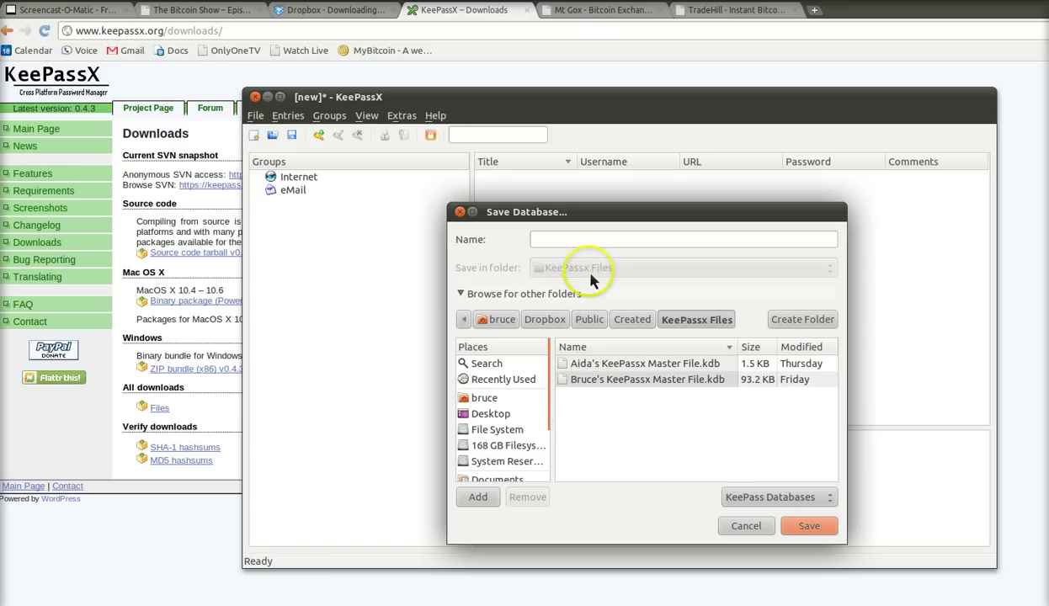
{"action": "left_click", "coordinate": [621, 379]}
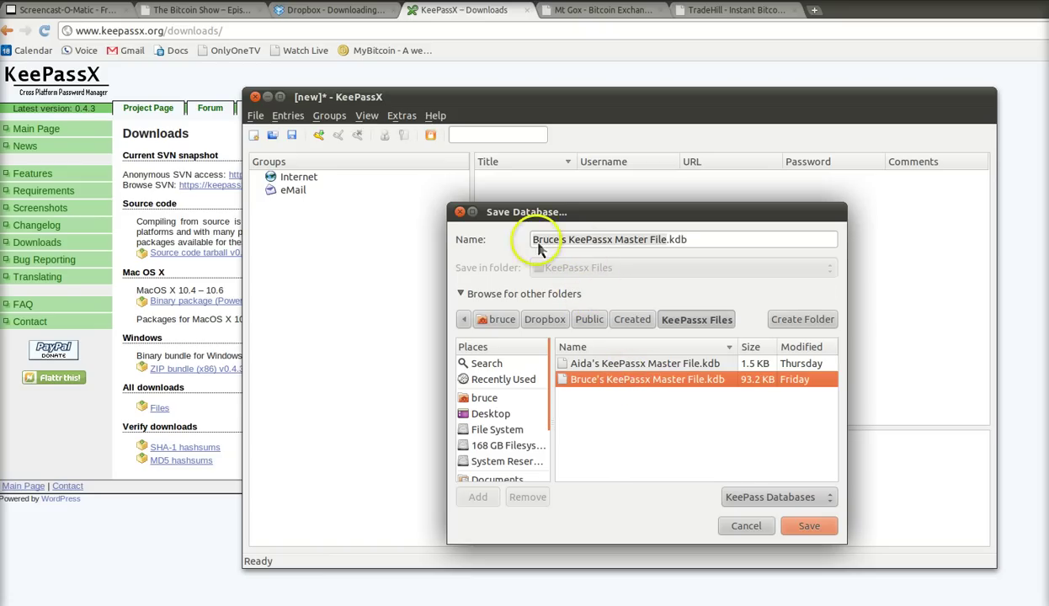
{"action": "double_click", "coordinate": [539, 242]}
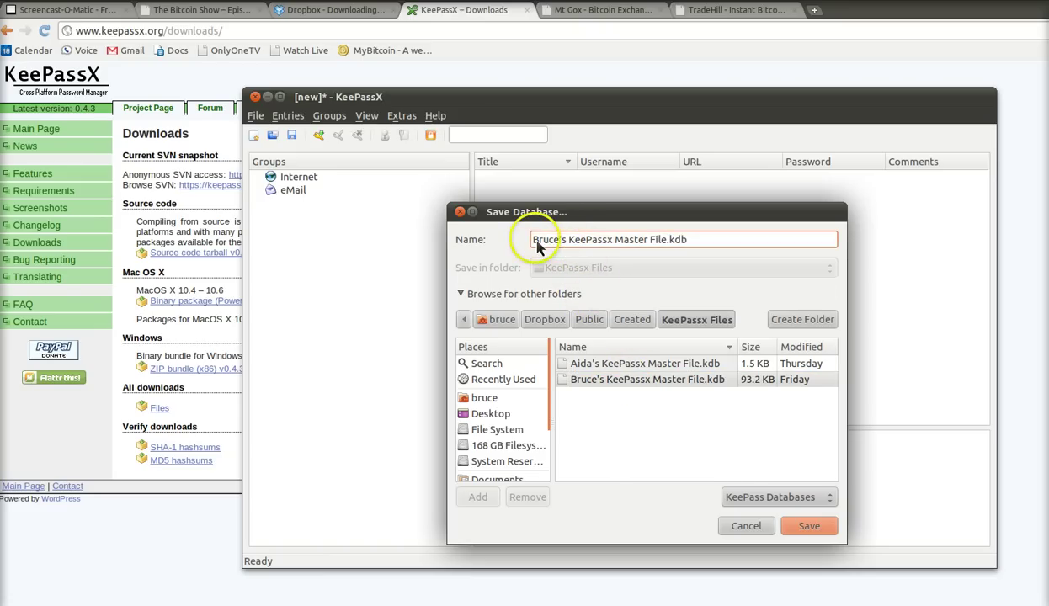
{"action": "type", "text": "Ed"}
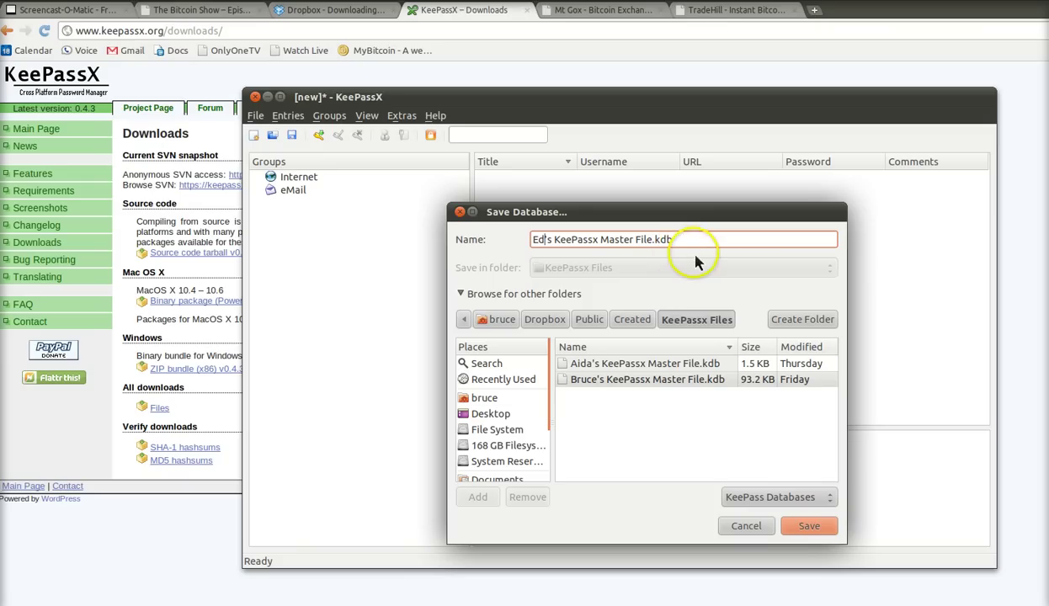
{"action": "left_click", "coordinate": [807, 529]}
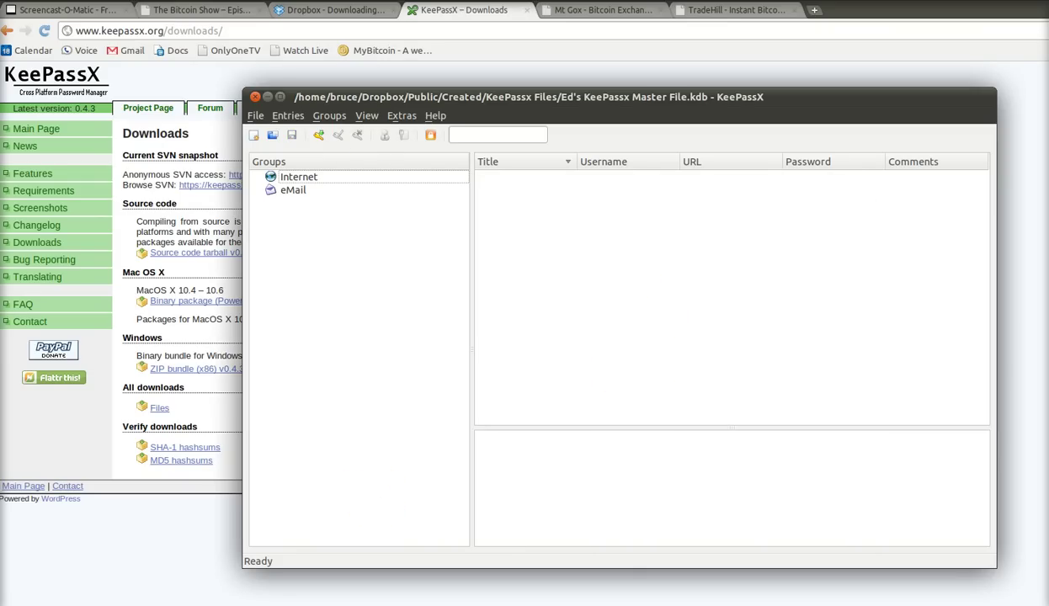
- Bring forward the Nautilus KeePassx Files window showing the new .kdb and its lock file
{"action": "key", "text": "alt+Tab"}
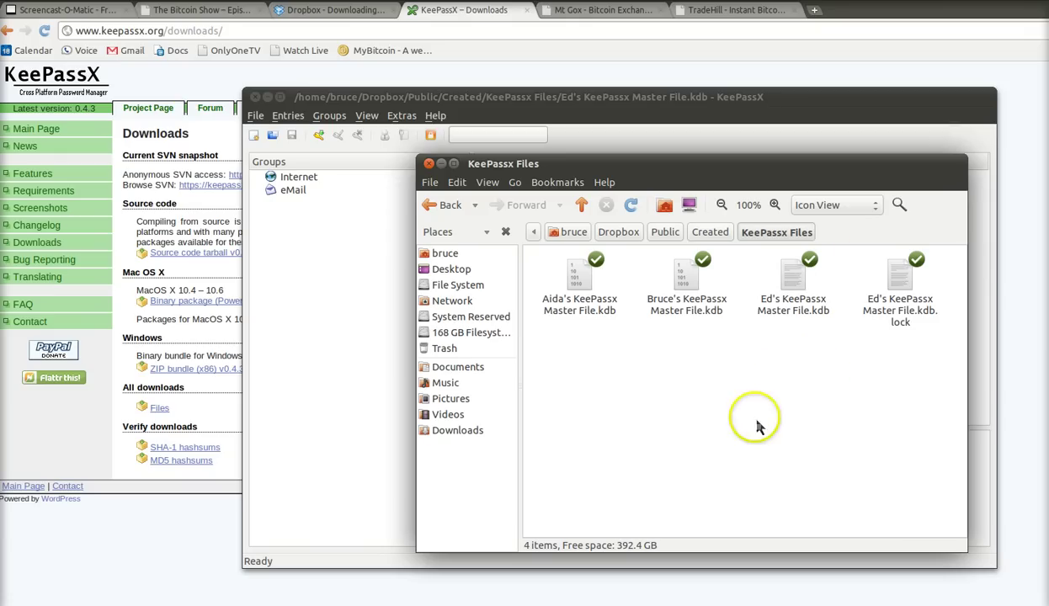
{"action": "left_click_drag", "start_coordinate": [702, 168], "coordinate": [696, 187]}
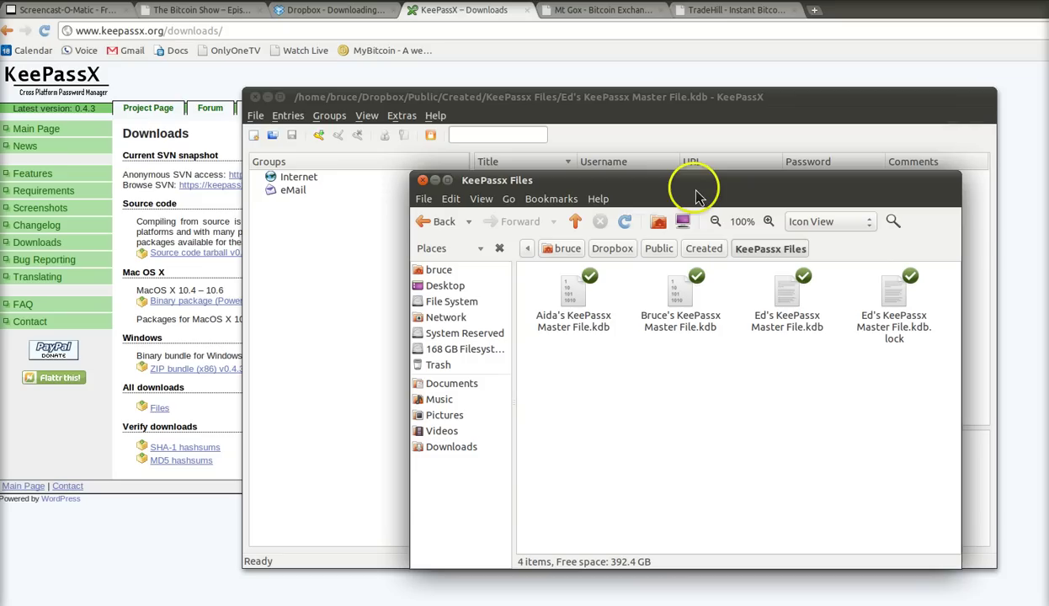
- Create a group titled Banking with the key icon and select it
{"action": "left_click", "coordinate": [598, 105]}
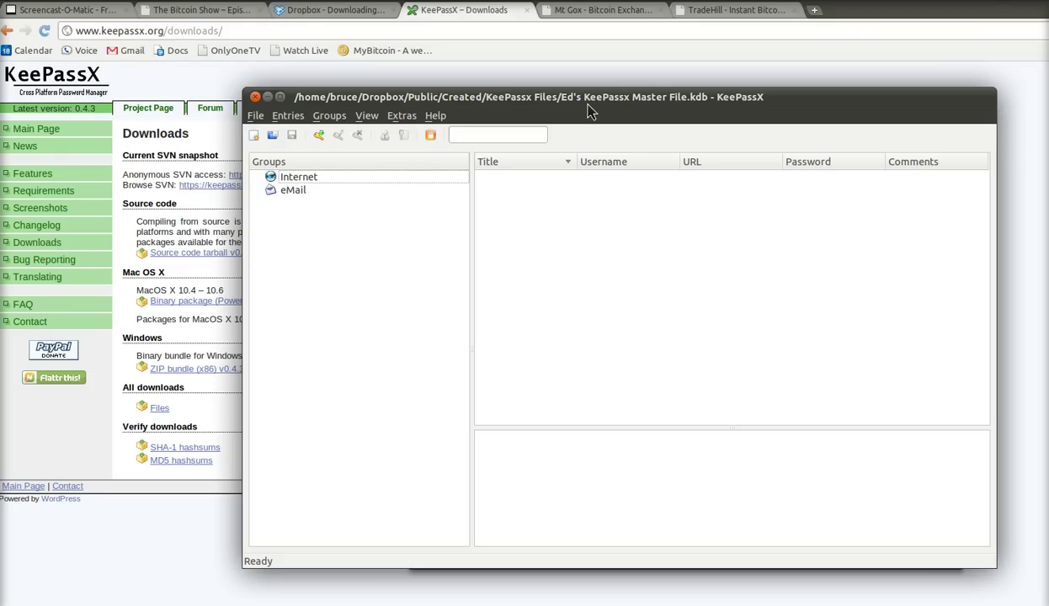
{"action": "left_click", "coordinate": [331, 119]}
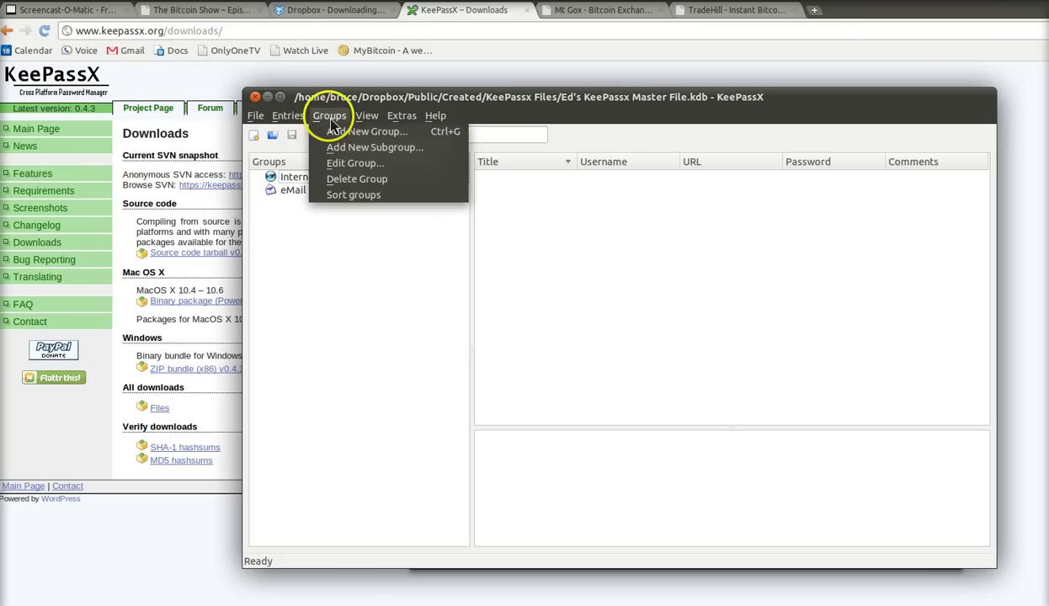
{"action": "left_click", "coordinate": [339, 135]}
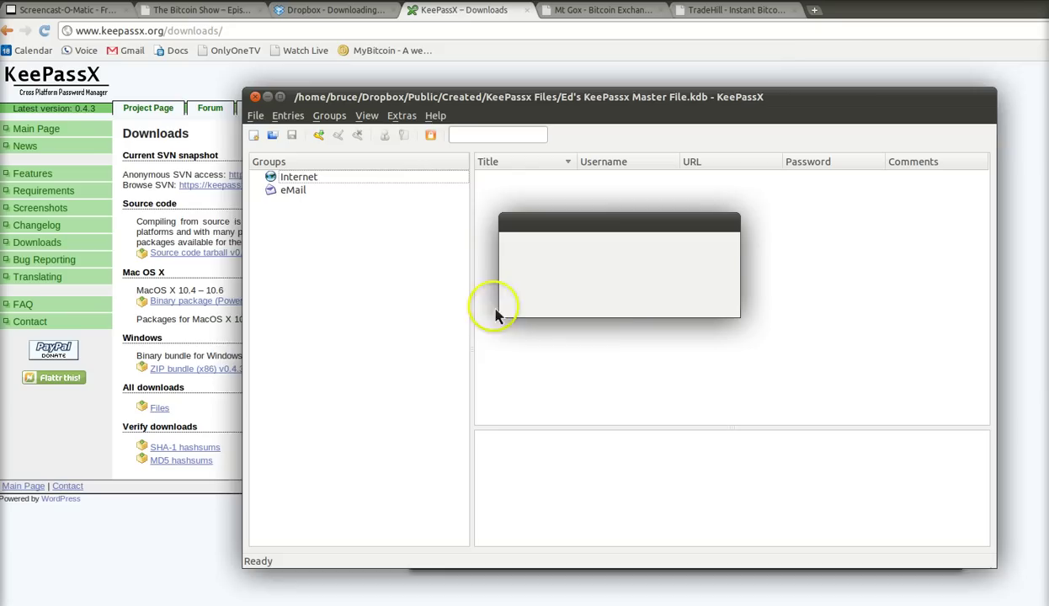
{"action": "type", "text": "Banking"}
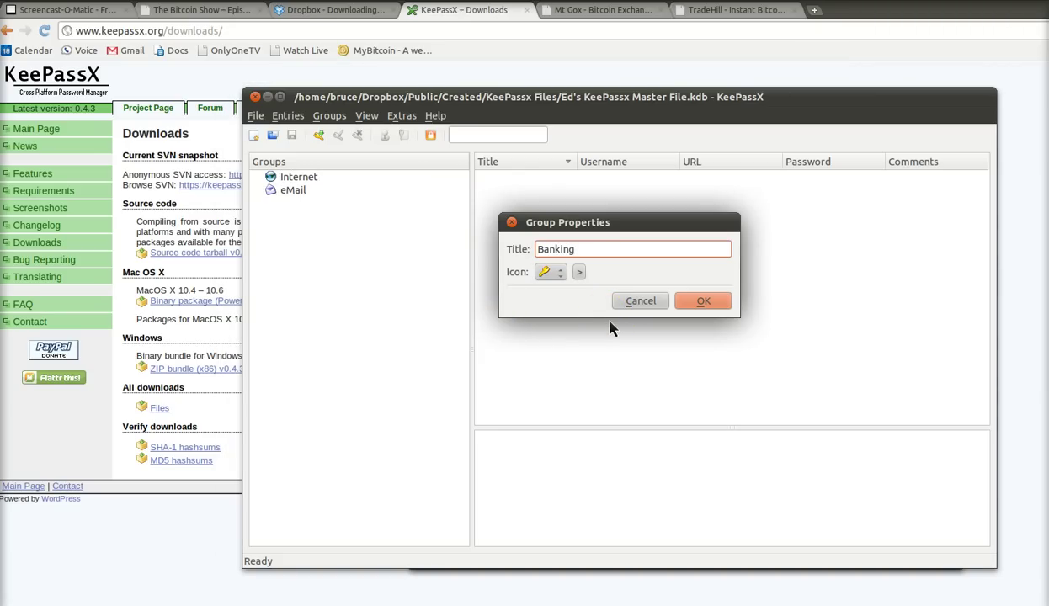
{"action": "left_click", "coordinate": [560, 272]}
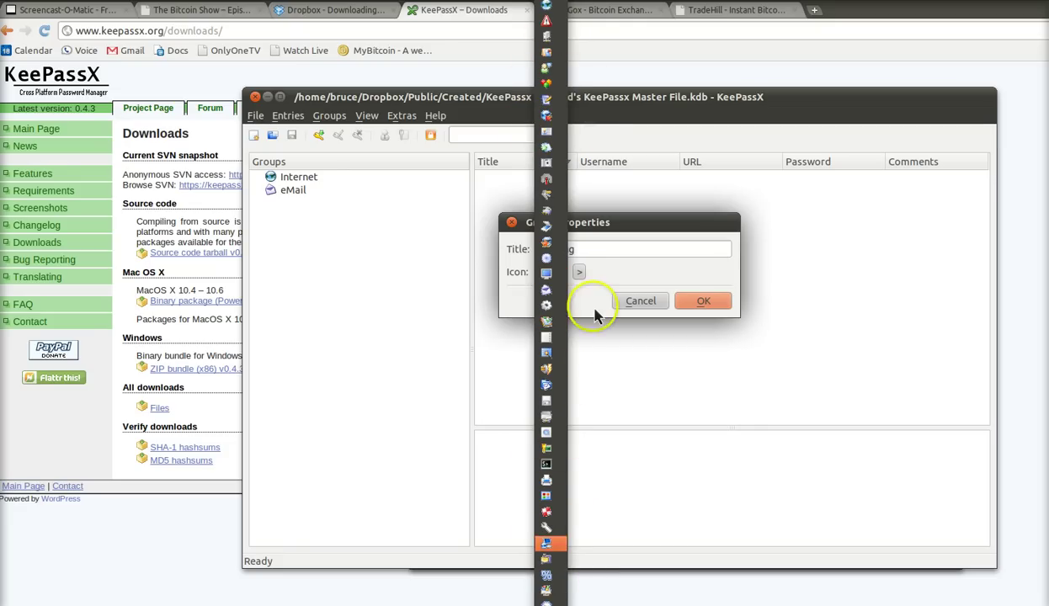
{"action": "left_click", "coordinate": [555, 243]}
{"action": "key", "text": "Return"}
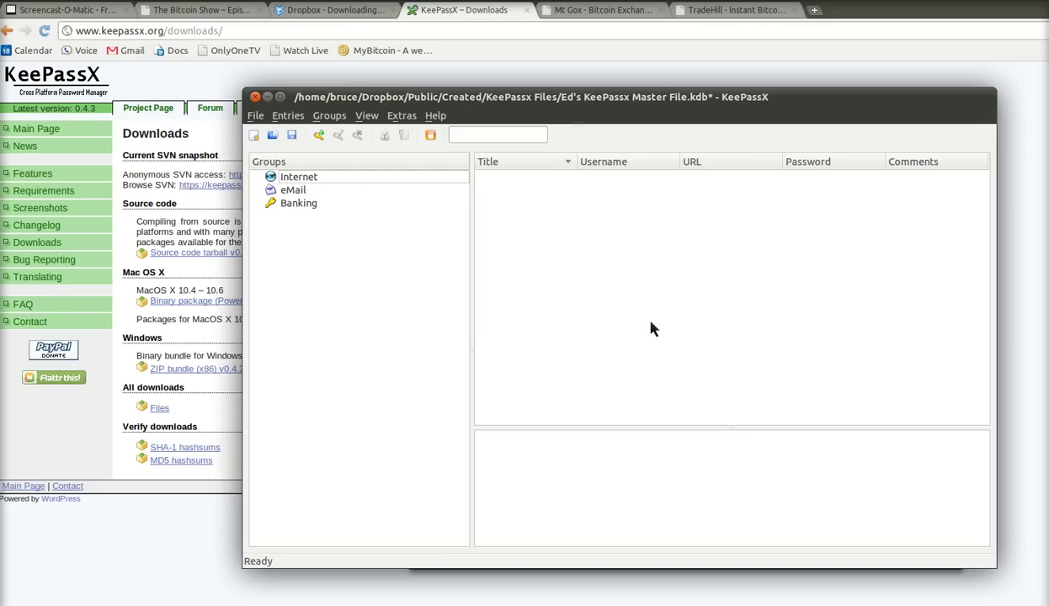
{"action": "key", "text": "Down"}
{"action": "key", "text": "Down"}
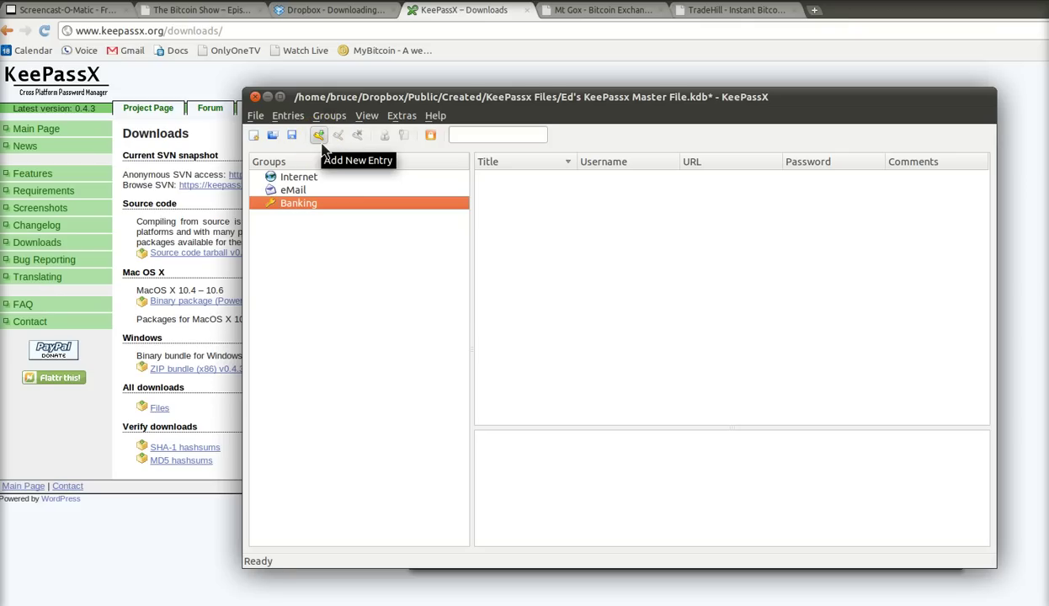
- Add a new Banking entry with the MtGox title and the account username filled in
{"action": "left_click", "coordinate": [322, 145]}
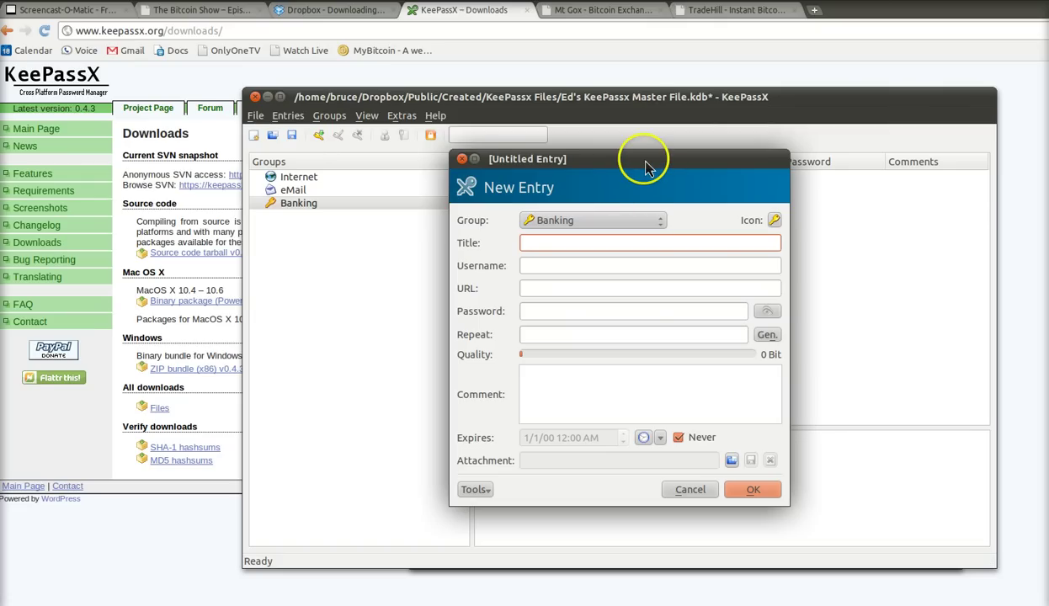
{"action": "left_click_drag", "start_coordinate": [646, 166], "coordinate": [744, 155]}
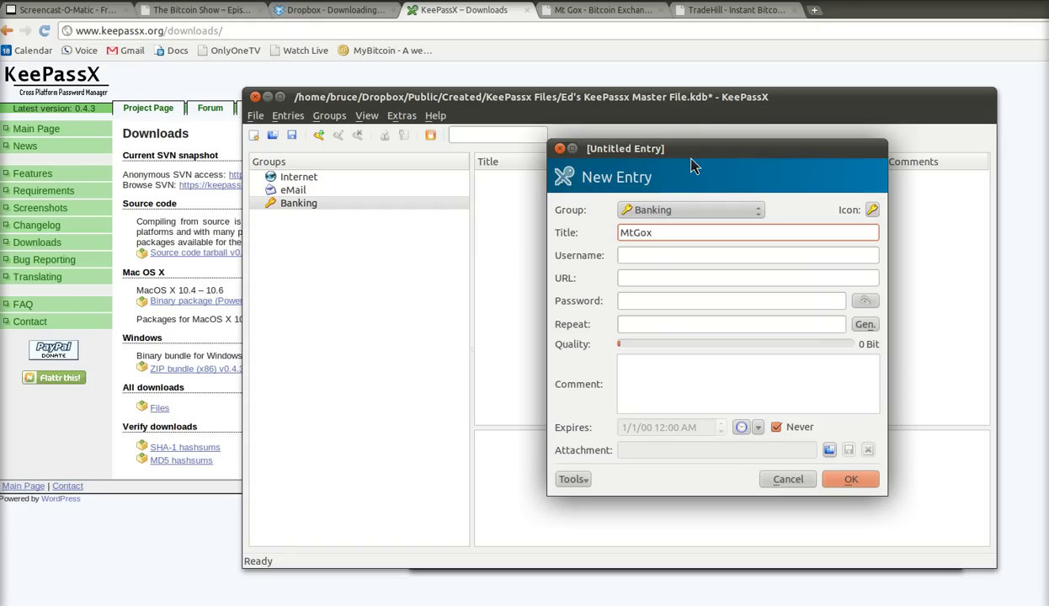
{"action": "left_click", "coordinate": [656, 240]}
{"action": "type", "text": "/edward"}
{"action": "key", "text": "BackSpace"}
{"action": "left_click", "coordinate": [646, 262]}
{"action": "key", "text": "Tab"}
- Switch to the Mt Gox tab in Chrome and focus the registration User Name field
{"action": "left_click", "coordinate": [602, 9]}
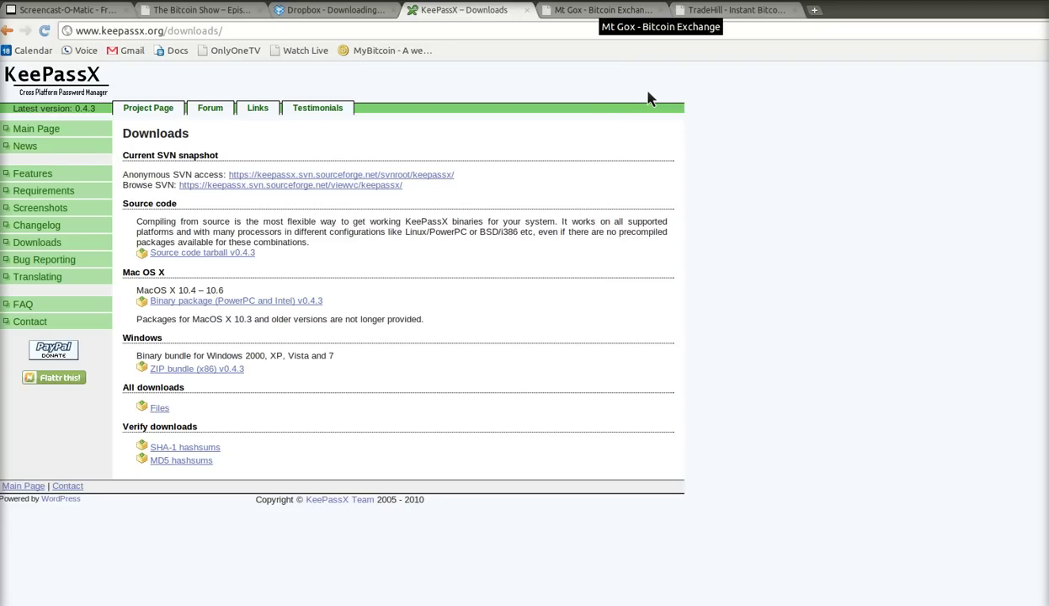
{"action": "left_click", "coordinate": [602, 10]}
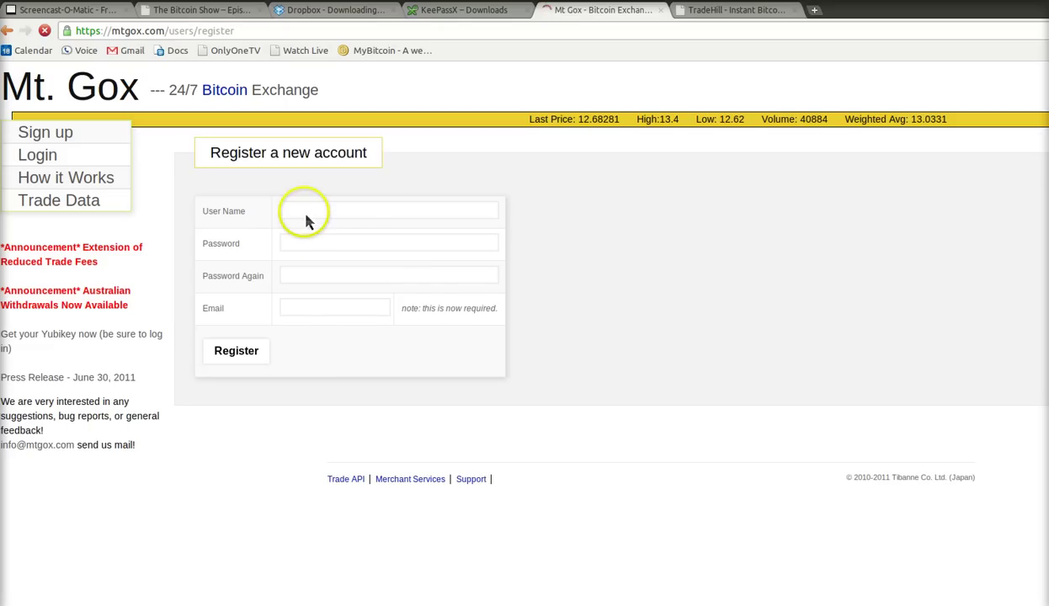
{"action": "left_click", "coordinate": [366, 217]}
- Copy the entry's stored username into the Mt. Gox registration User Name field
{"action": "key", "text": "alt+Tab"}
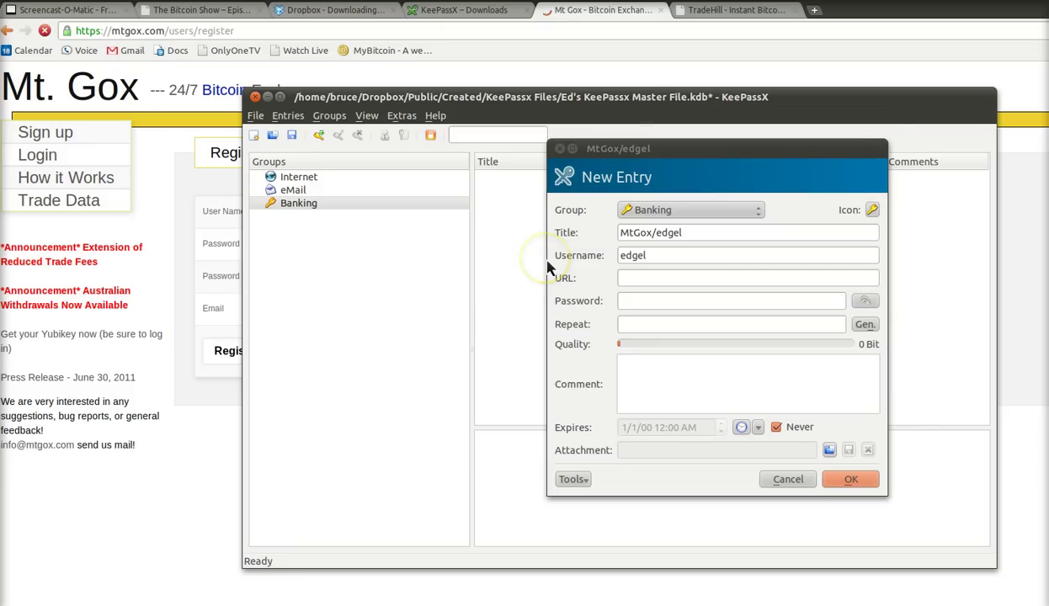
{"action": "key", "text": "shift+Tab"}
{"action": "key", "text": "ctrl+c"}
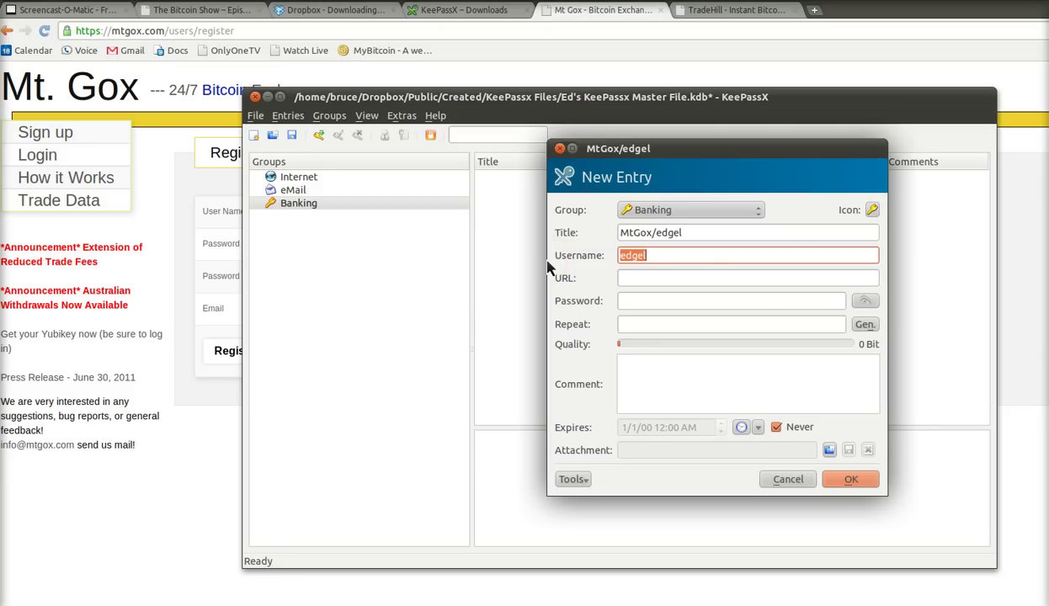
{"action": "key", "text": "alt+Tab"}
{"action": "left_click", "coordinate": [321, 218]}
{"action": "key", "text": "ctrl+v"}
{"action": "key", "text": "Tab"}
{"action": "left_click", "coordinate": [319, 245]}
{"action": "left_click", "coordinate": [649, 322]}
{"action": "key", "text": "alt+Tab"}
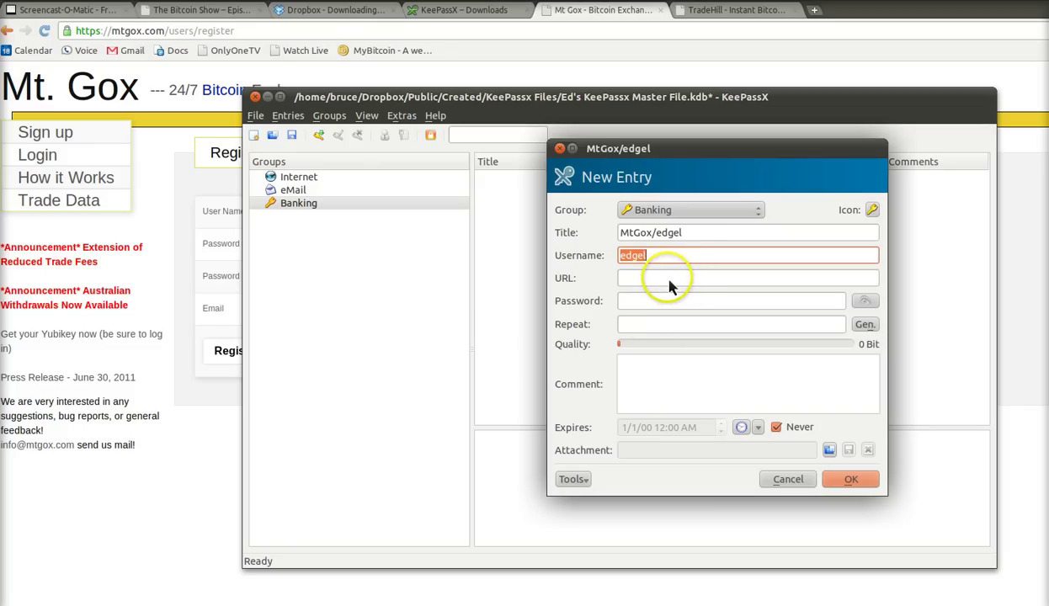
{"action": "left_click", "coordinate": [669, 283]}
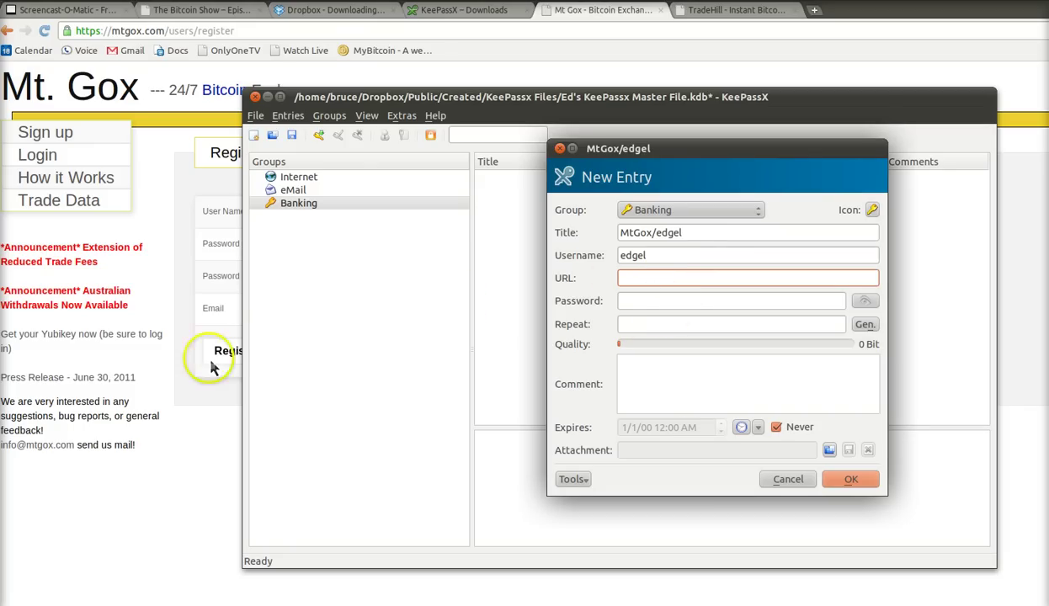
{"action": "key", "text": "alt+Tab"}
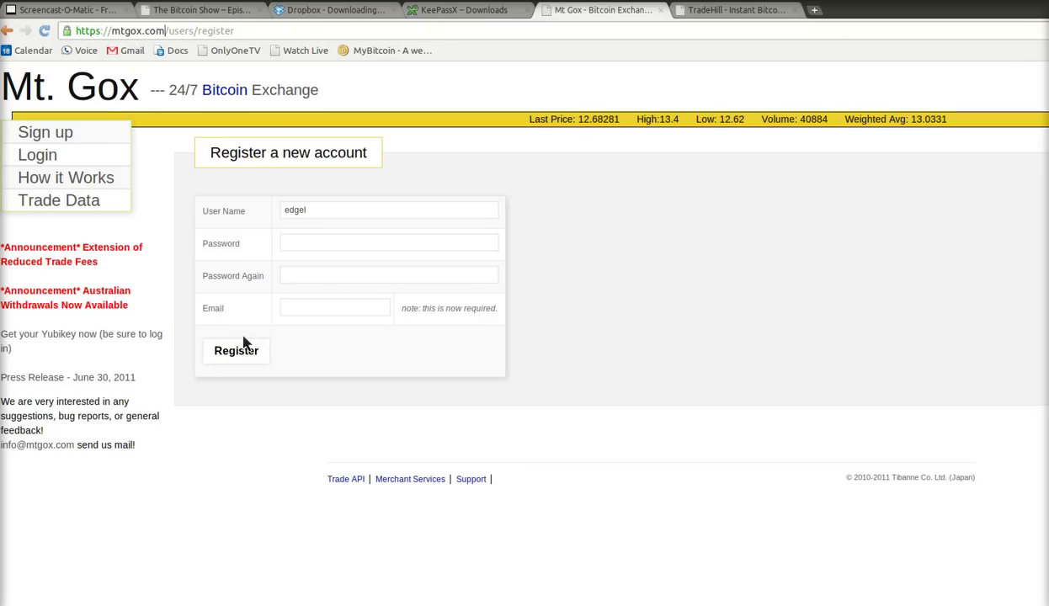
{"action": "left_click", "coordinate": [72, 32]}
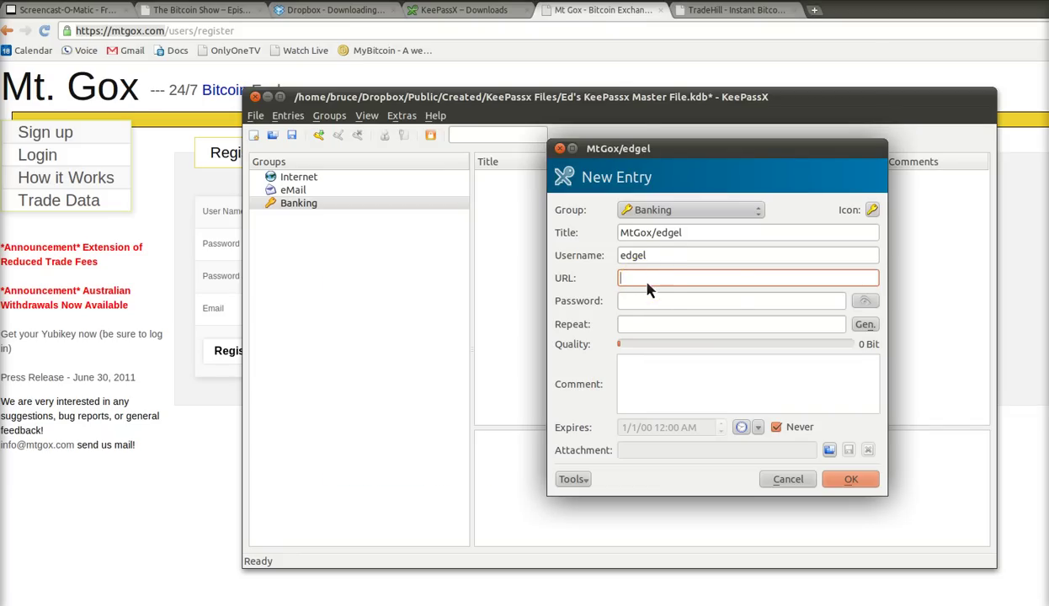
{"action": "middle_click", "coordinate": [692, 277]}
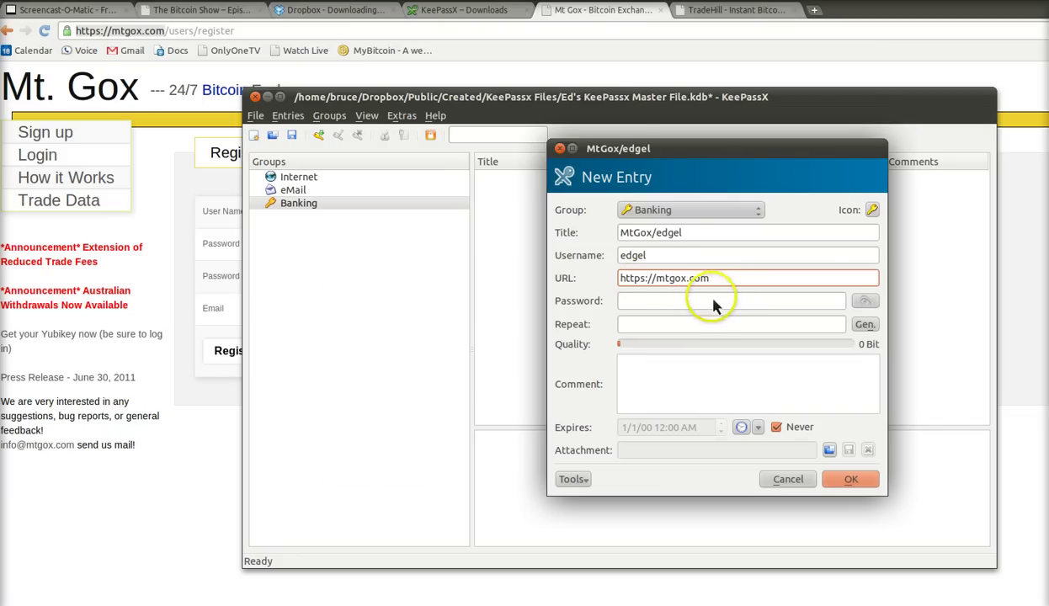
{"action": "left_click", "coordinate": [657, 303]}
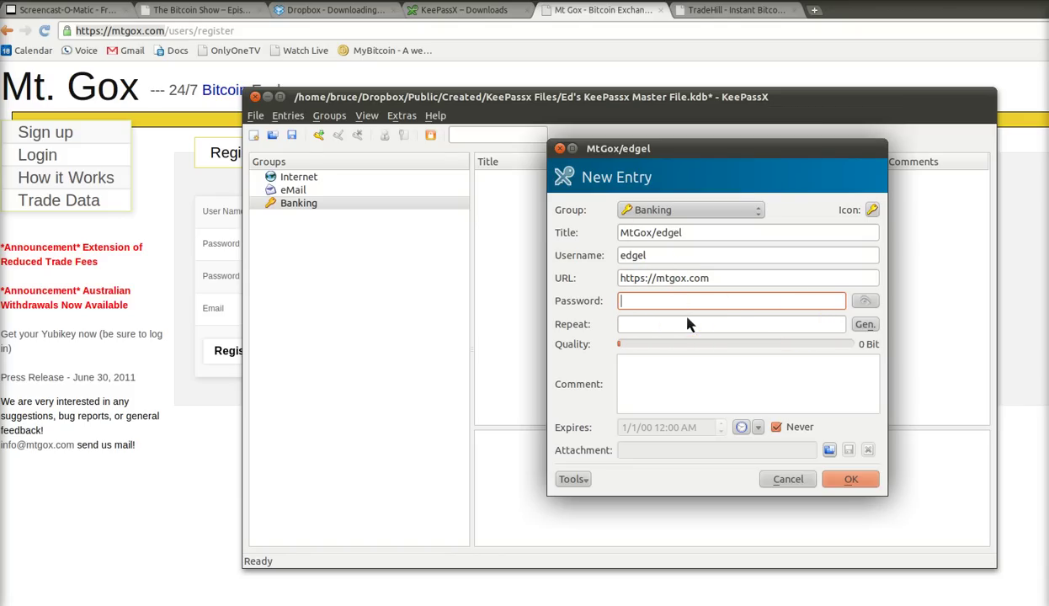
- Generate a random 25-character password for the entry and accept it
{"action": "left_click", "coordinate": [868, 326]}
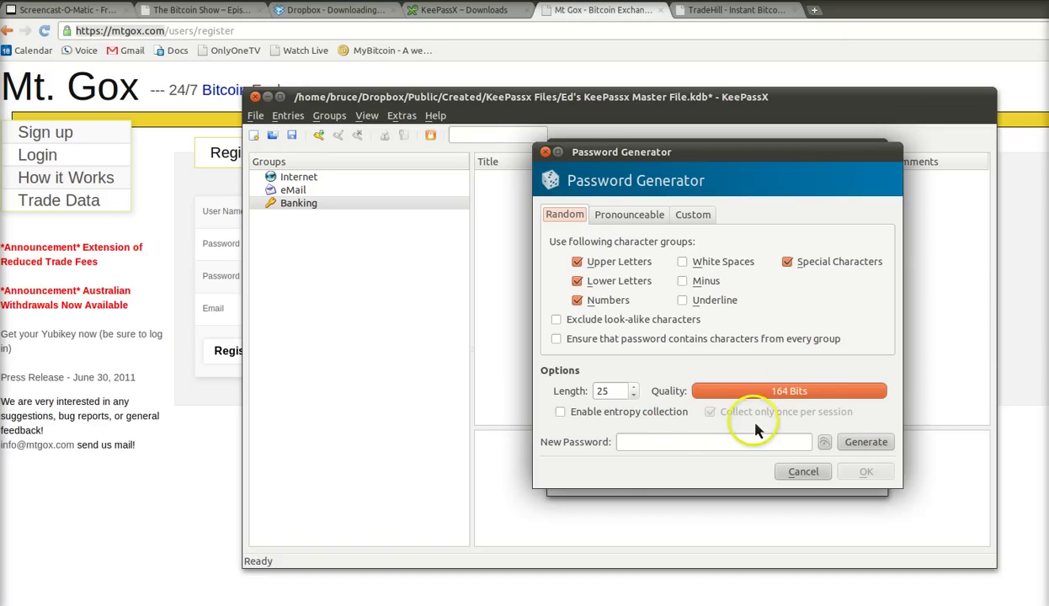
{"action": "left_click", "coordinate": [872, 446]}
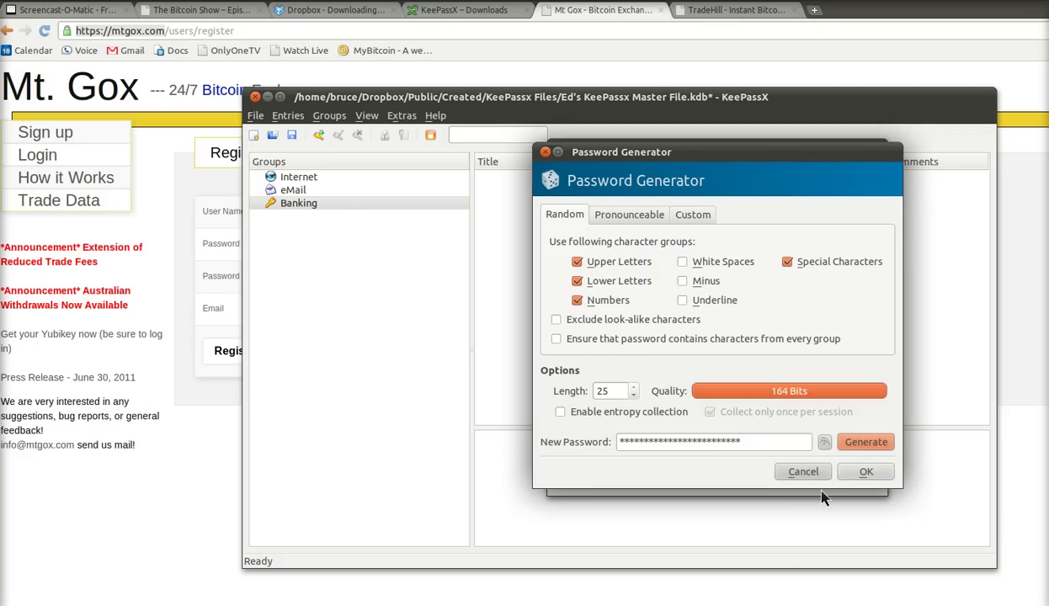
{"action": "key", "text": "Return"}
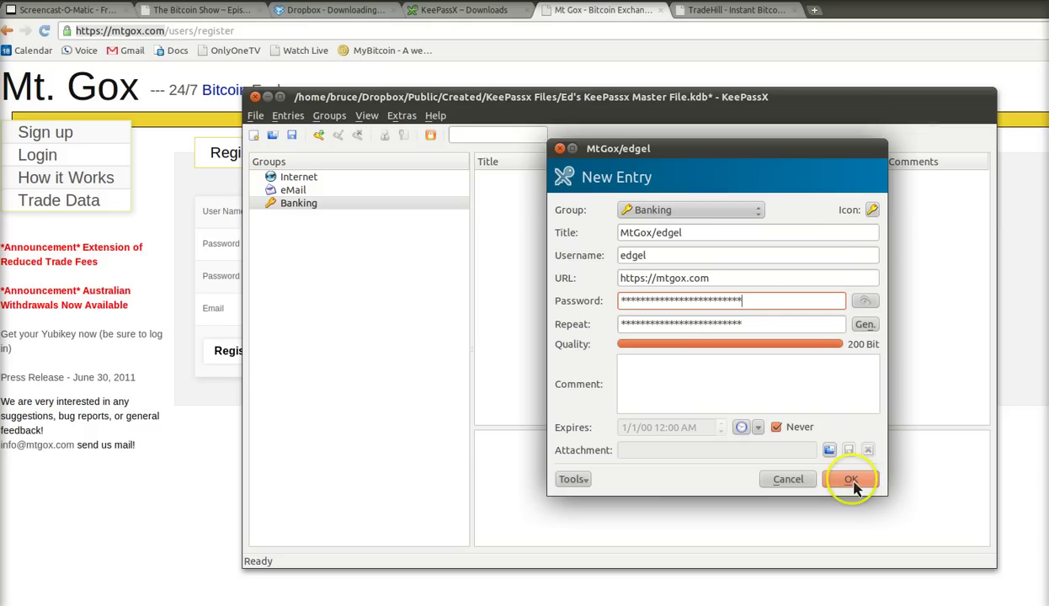
- Add the comment 'Ed's Bitcoin Exchange Account' and save the entry
{"action": "left_click", "coordinate": [696, 398]}
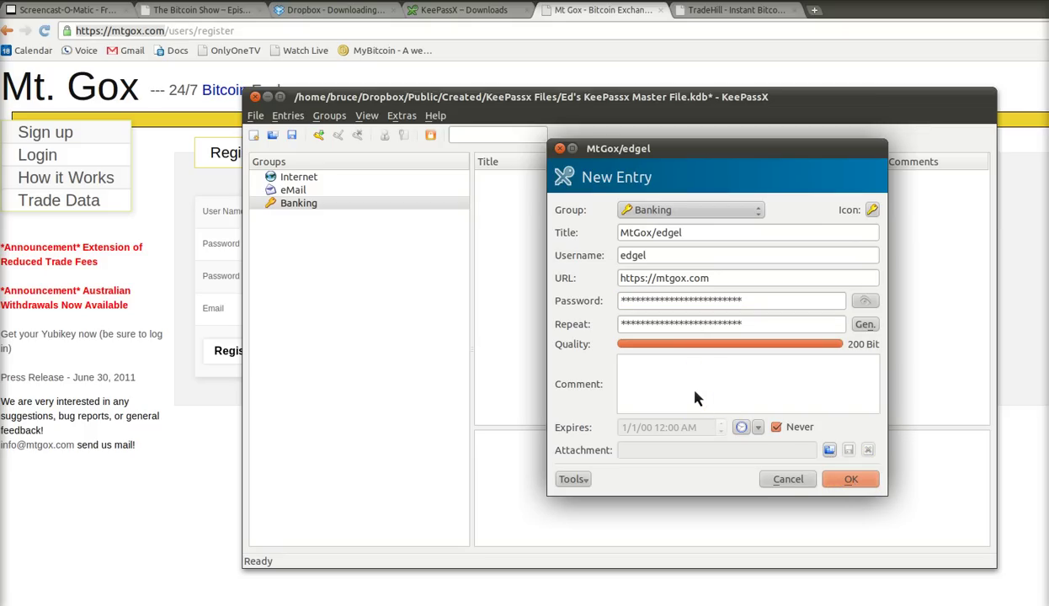
{"action": "type", "text": "Ed's Bitcoin"}
{"action": "type", "text": "Exch"}
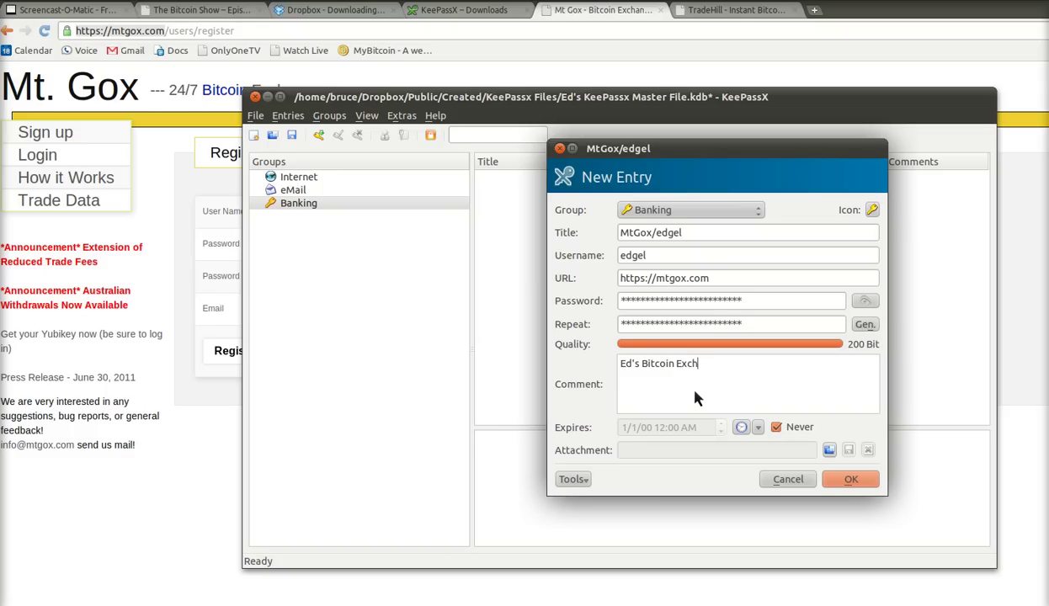
{"action": "type", "text": "ange Account"}
{"action": "left_click", "coordinate": [846, 480]}
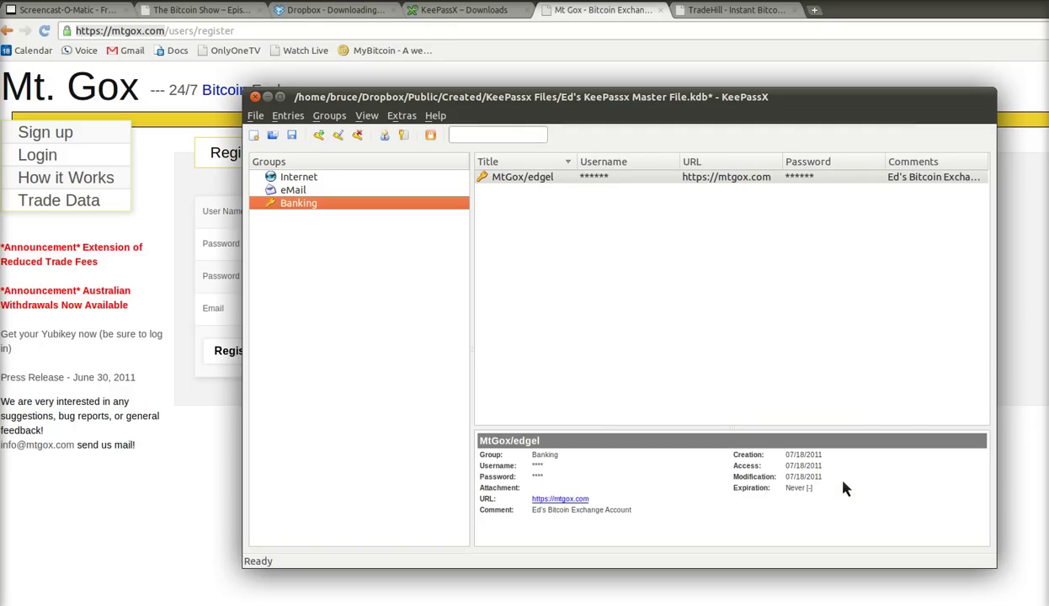
- Turn off Hide Passwords and display the Mt Gox entry's details in Banking
{"action": "key", "text": "Tab"}
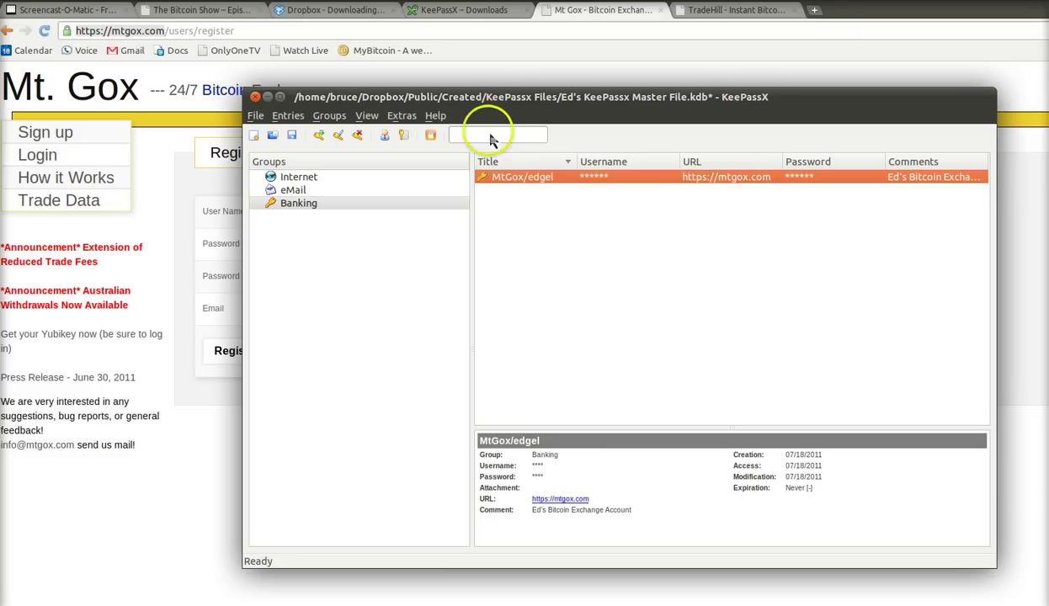
{"action": "left_click", "coordinate": [366, 116]}
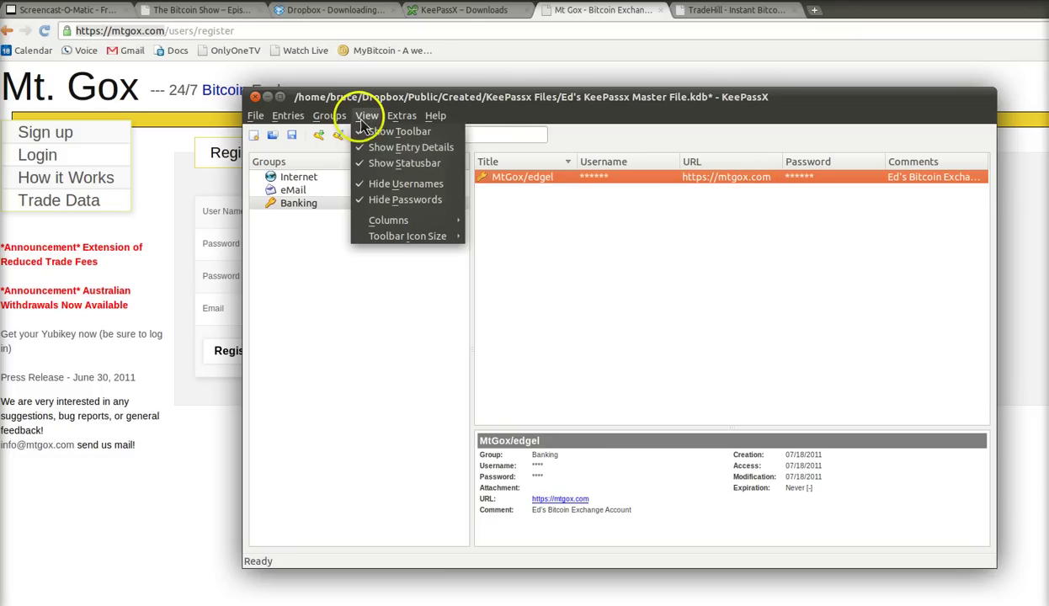
{"action": "left_click", "coordinate": [412, 204]}
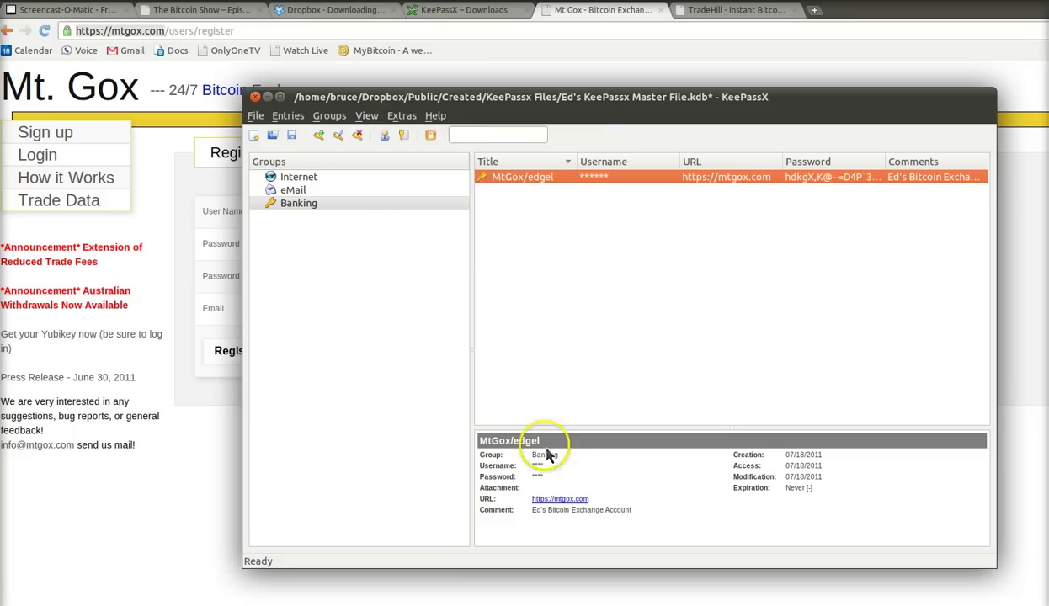
{"action": "left_click", "coordinate": [294, 191]}
{"action": "left_click", "coordinate": [307, 203]}
{"action": "left_click", "coordinate": [527, 181]}
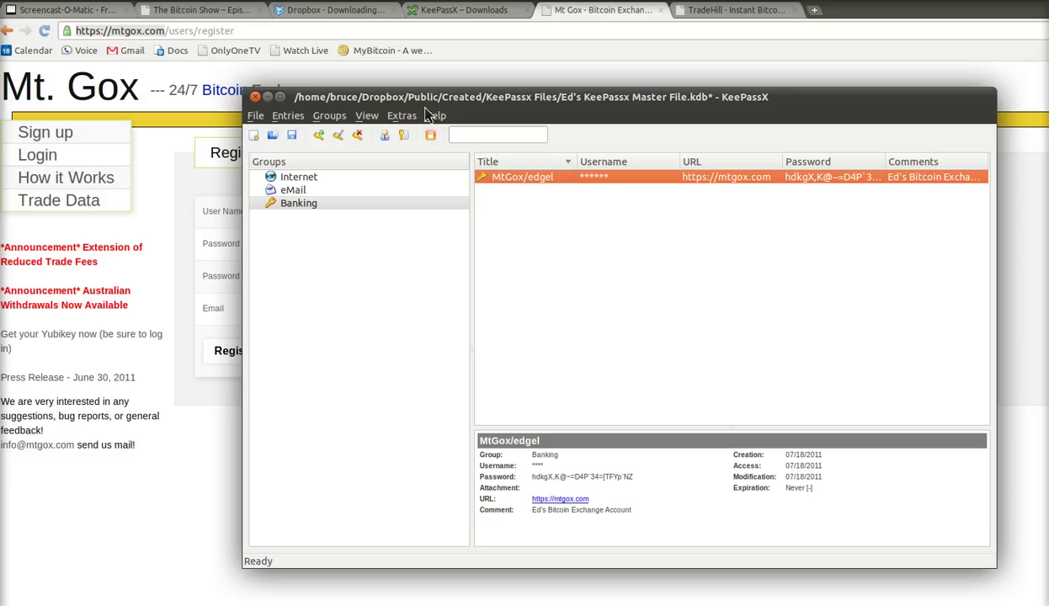
- Re-enable Hide Passwords and reselect the Mt Gox entry in Banking
{"action": "key", "text": "alt+v"}
{"action": "key", "text": "Down"}
{"action": "key", "text": "Down"}
{"action": "key", "text": "Return"}
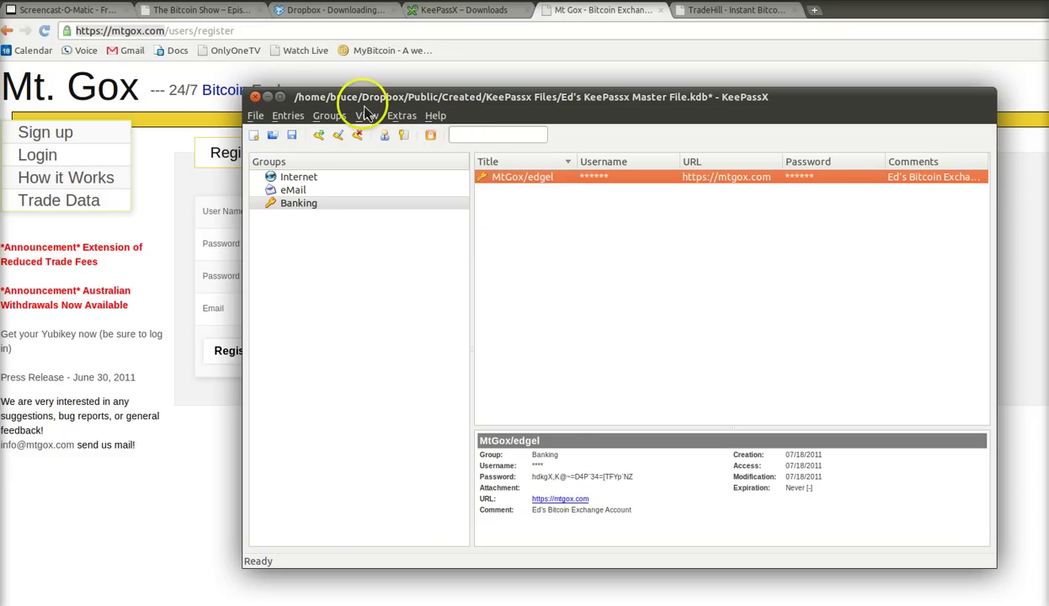
{"action": "key", "text": "shift+Tab"}
{"action": "key", "text": "Up"}
{"action": "key", "text": "Down"}
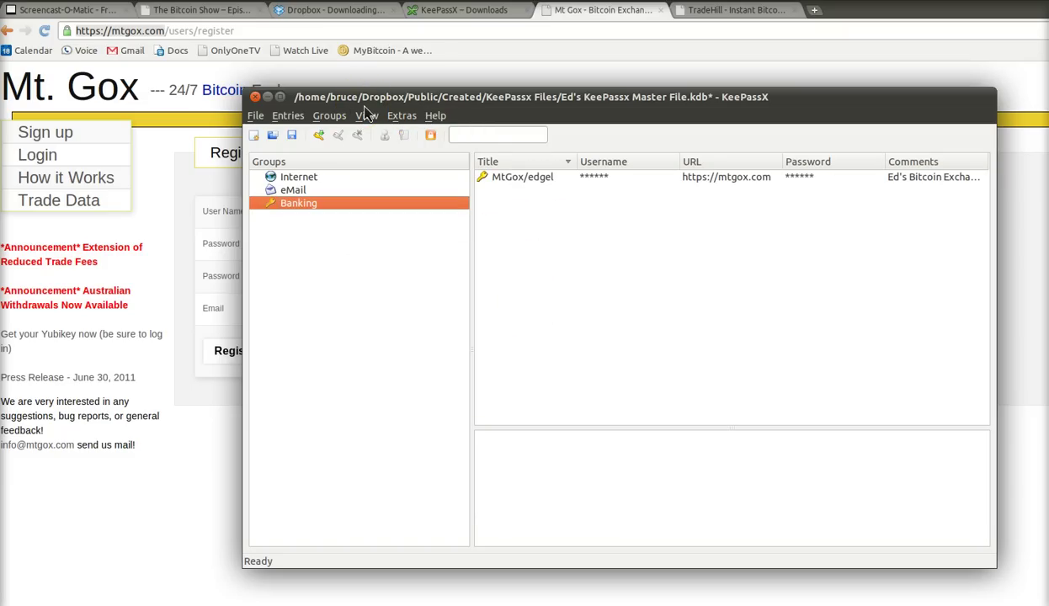
{"action": "key", "text": "Tab"}
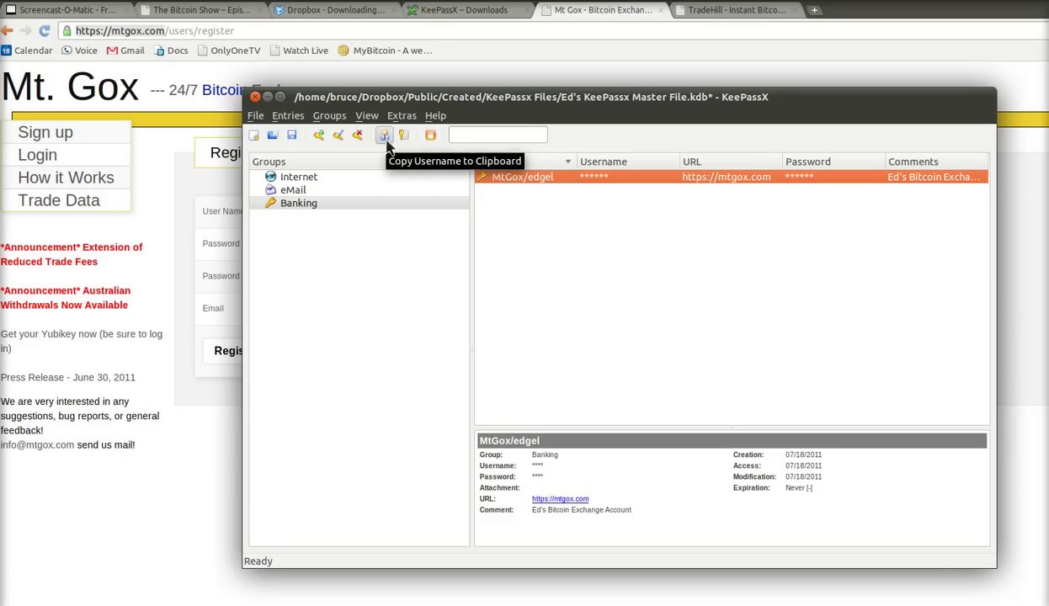
- Copy the entry's password and focus the Password field on the Mt. Gox form
{"action": "left_click", "coordinate": [384, 137]}
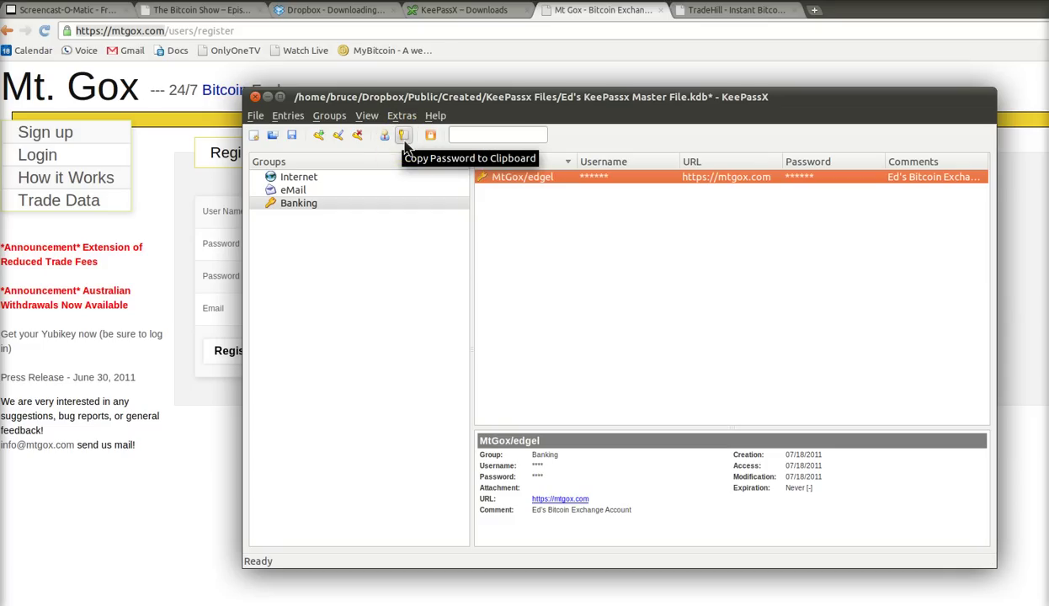
{"action": "left_click", "coordinate": [393, 141]}
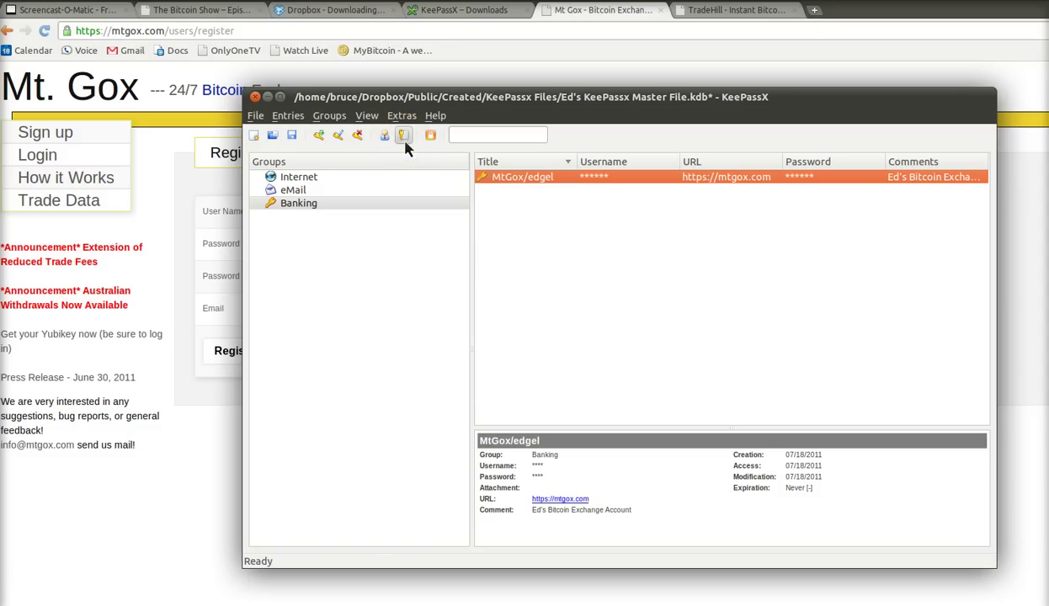
{"action": "left_click", "coordinate": [202, 286]}
{"action": "left_click", "coordinate": [311, 249]}
{"action": "key", "text": "alt+Tab"}
{"action": "left_click", "coordinate": [405, 140]}
{"action": "left_click", "coordinate": [309, 246]}
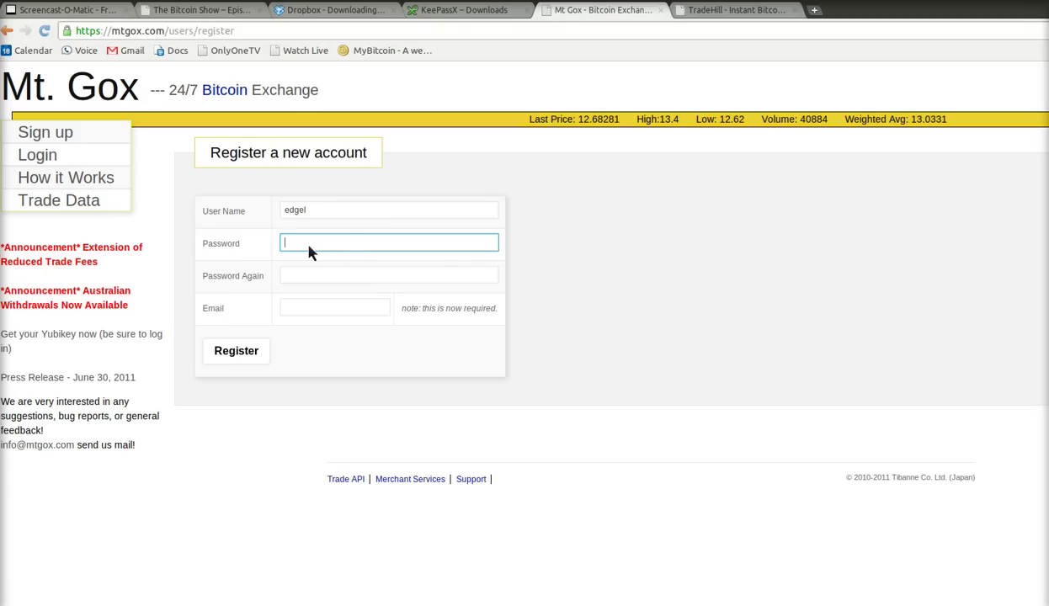
- Paste the stored password into both Password and Password Again
{"action": "key", "text": "ctrl+v"}
{"action": "left_click", "coordinate": [309, 284]}
{"action": "key", "text": "ctrl+v"}
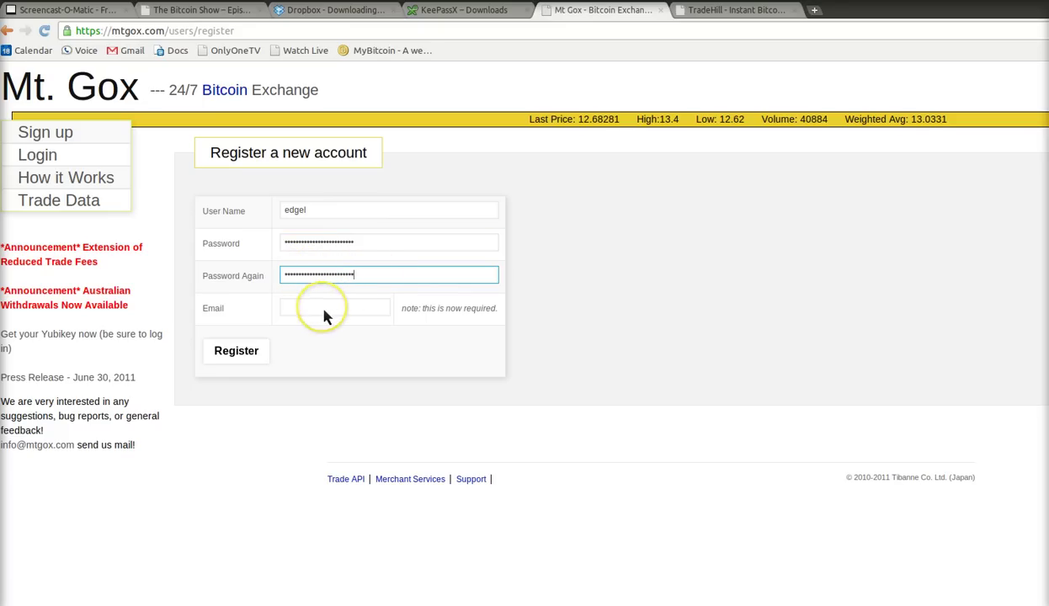
- Enter the account's e-mail address and submit the registration
{"action": "left_click", "coordinate": [326, 315]}
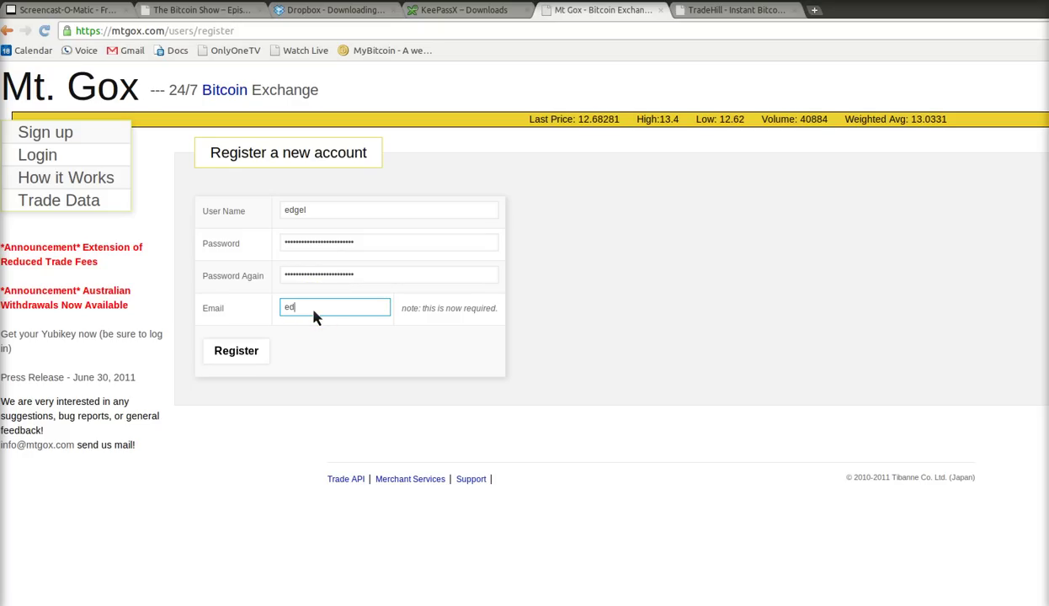
{"action": "left_click", "coordinate": [310, 318]}
{"action": "left_click", "coordinate": [245, 354]}
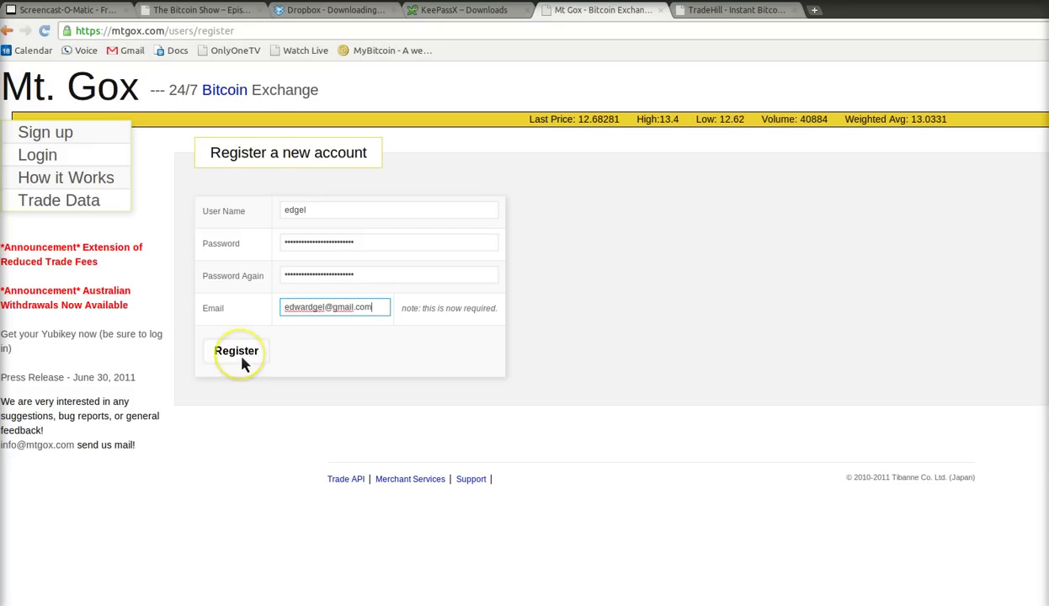
{"action": "left_click", "coordinate": [363, 377]}
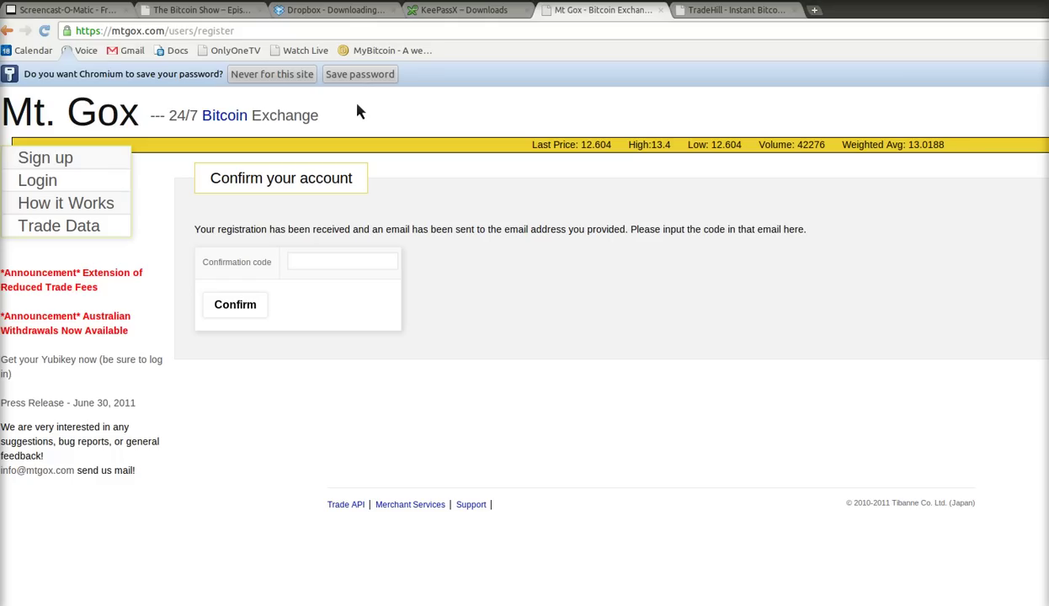
- Decline saving the Mt. Gox password in Chrome and return to the confirmation page
{"action": "left_click", "coordinate": [269, 84]}
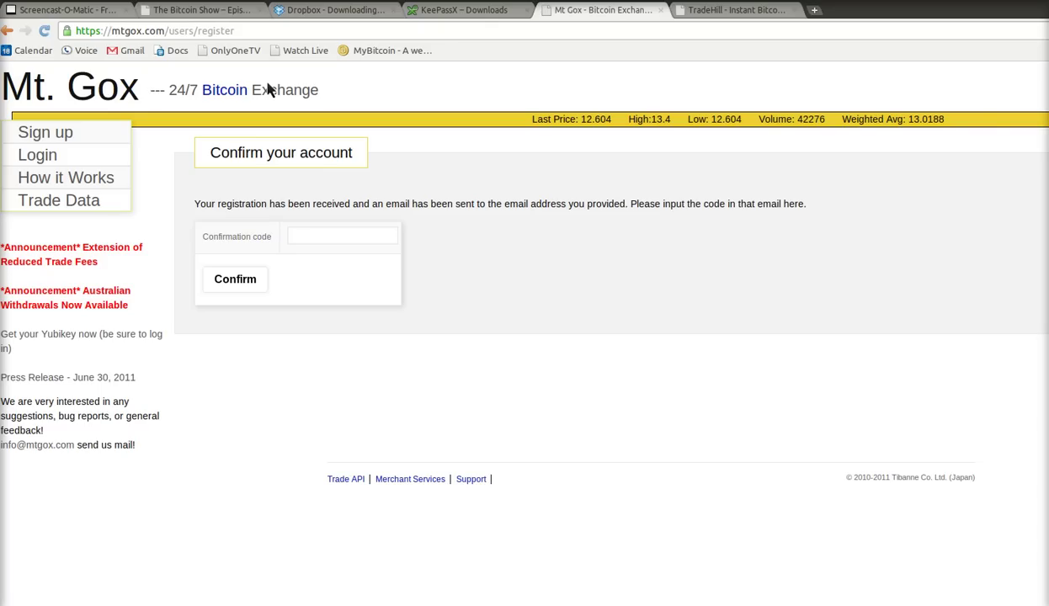
{"action": "key", "text": "alt+Tab"}
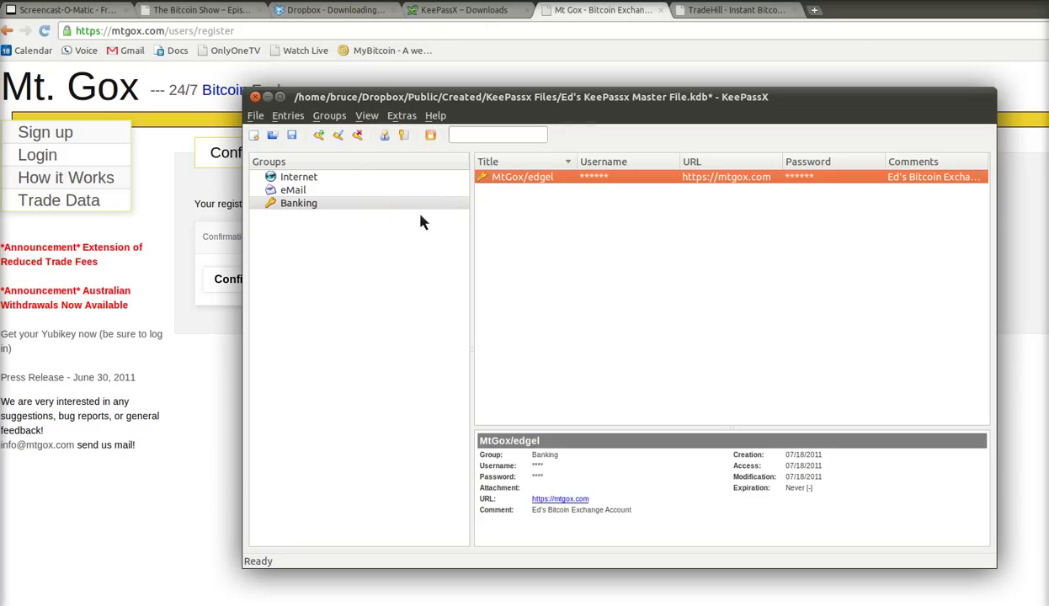
{"action": "key", "text": "alt+Tab"}
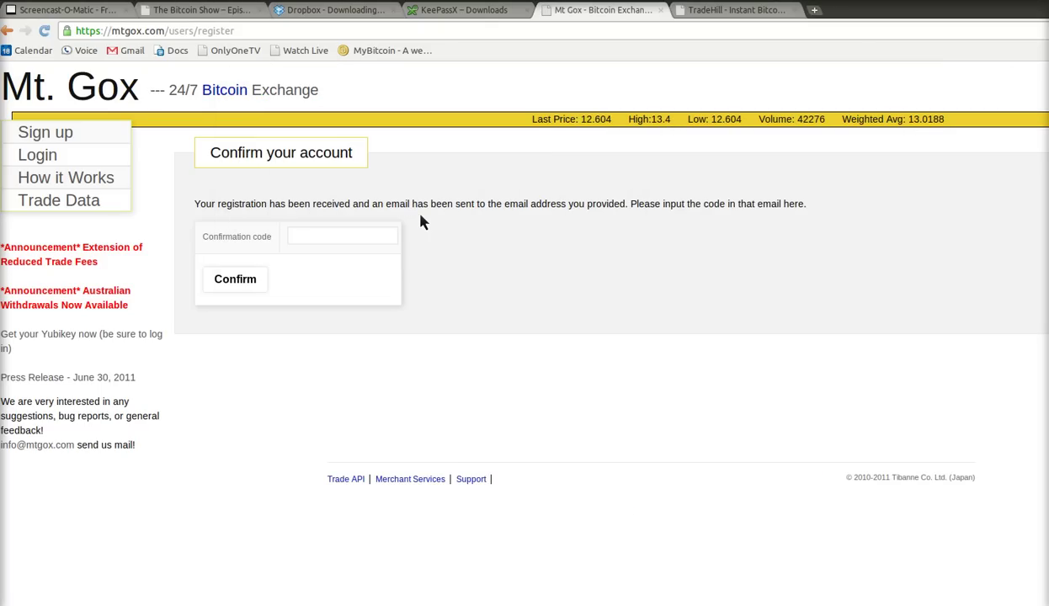
{"action": "left_click", "coordinate": [363, 242]}
{"action": "left_click", "coordinate": [364, 242]}
{"action": "left_click", "coordinate": [353, 241]}
{"action": "key", "text": "alt+Tab"}
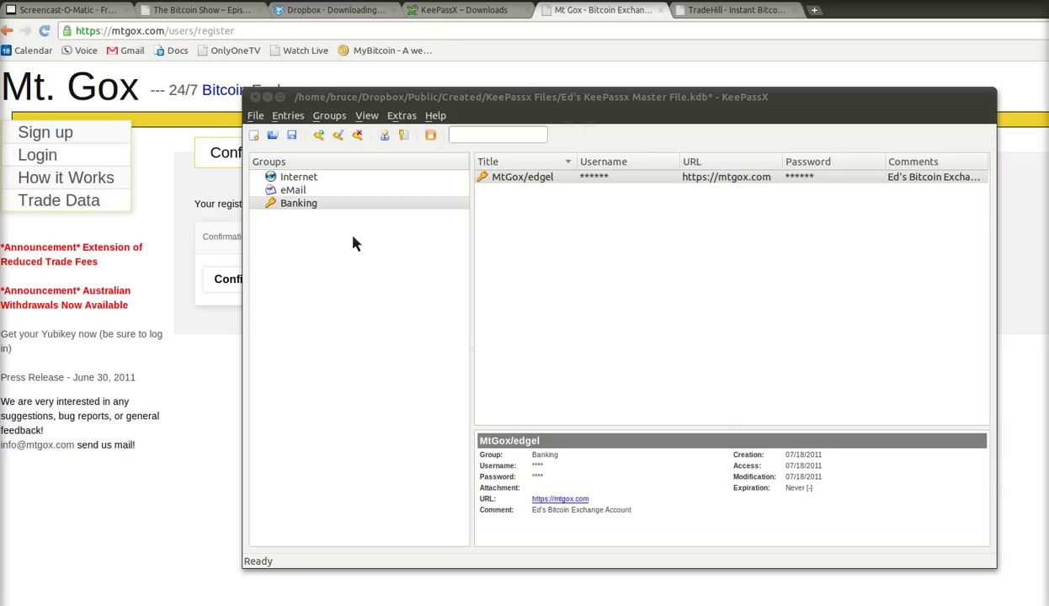
{"action": "left_click", "coordinate": [499, 227]}
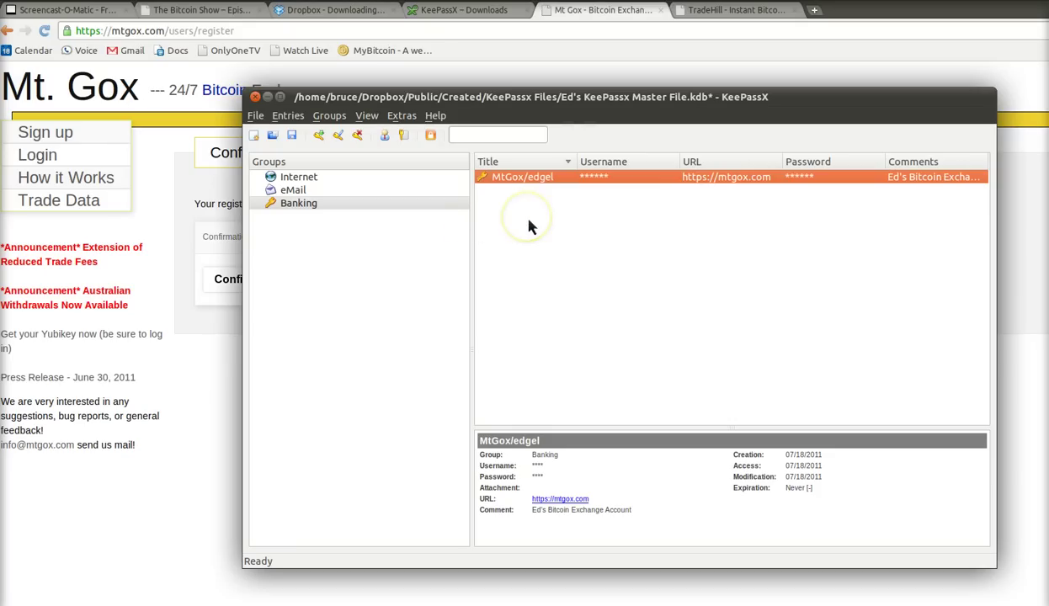
{"action": "key", "text": "alt+Tab"}
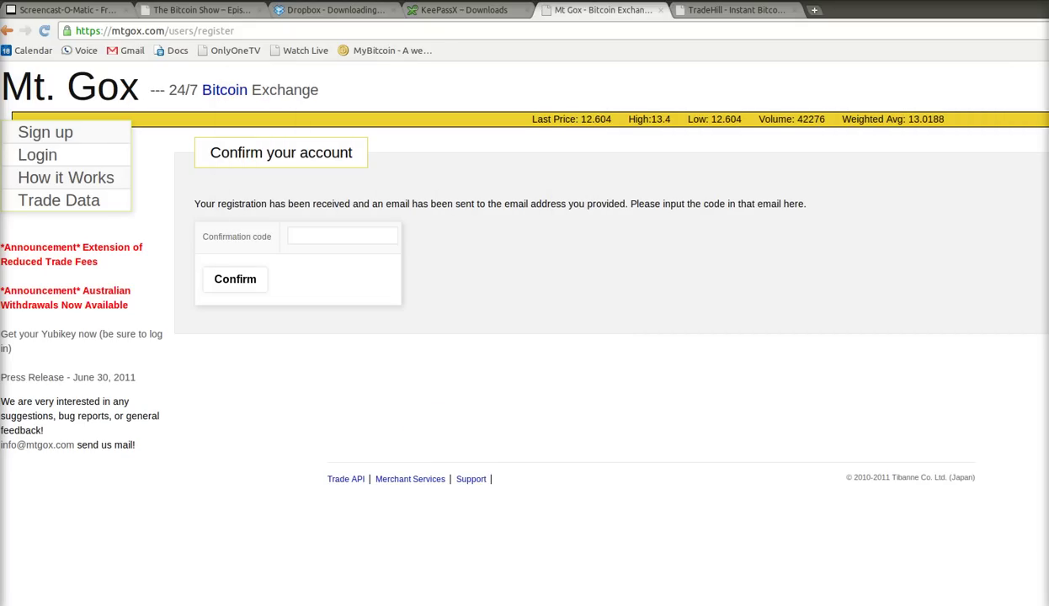
- Paste the emailed code, confirm the Mt. Gox account twice, and open 'start trading'
{"action": "key", "text": "ctrl+v"}
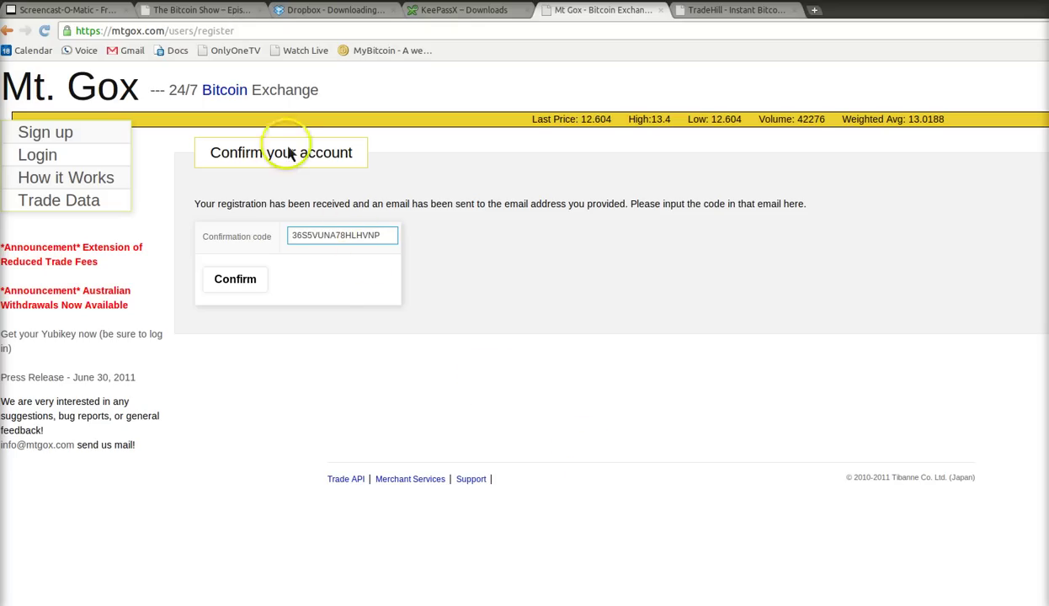
{"action": "left_click", "coordinate": [234, 281]}
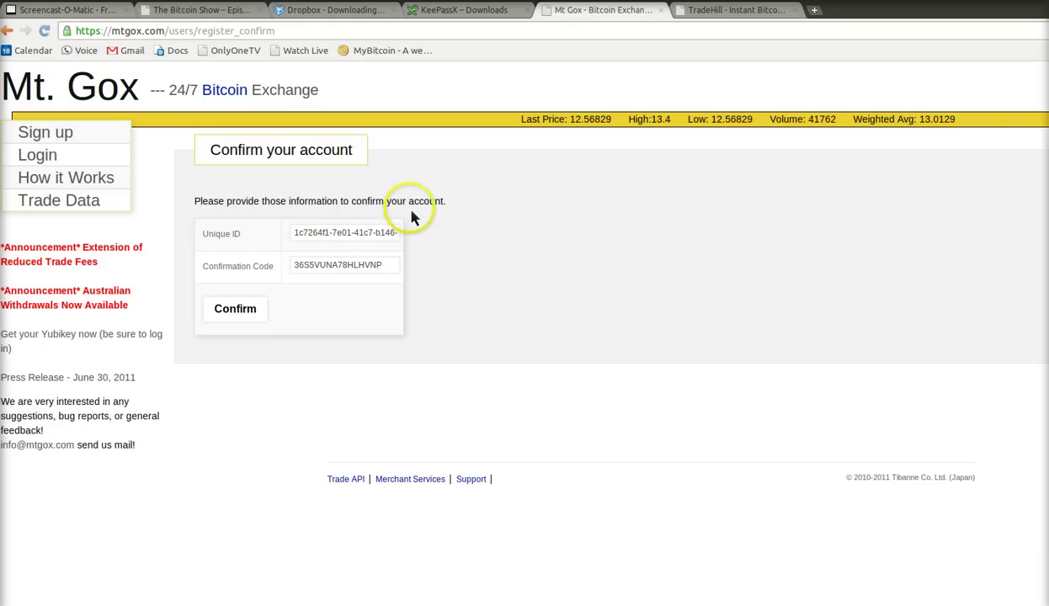
{"action": "left_click", "coordinate": [235, 318]}
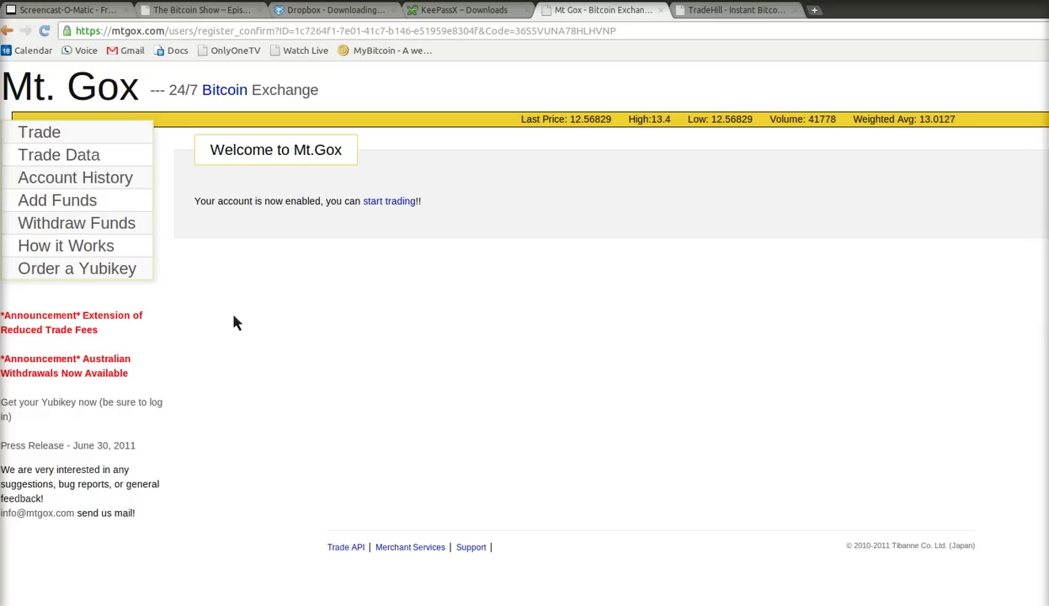
{"action": "left_click", "coordinate": [388, 206]}
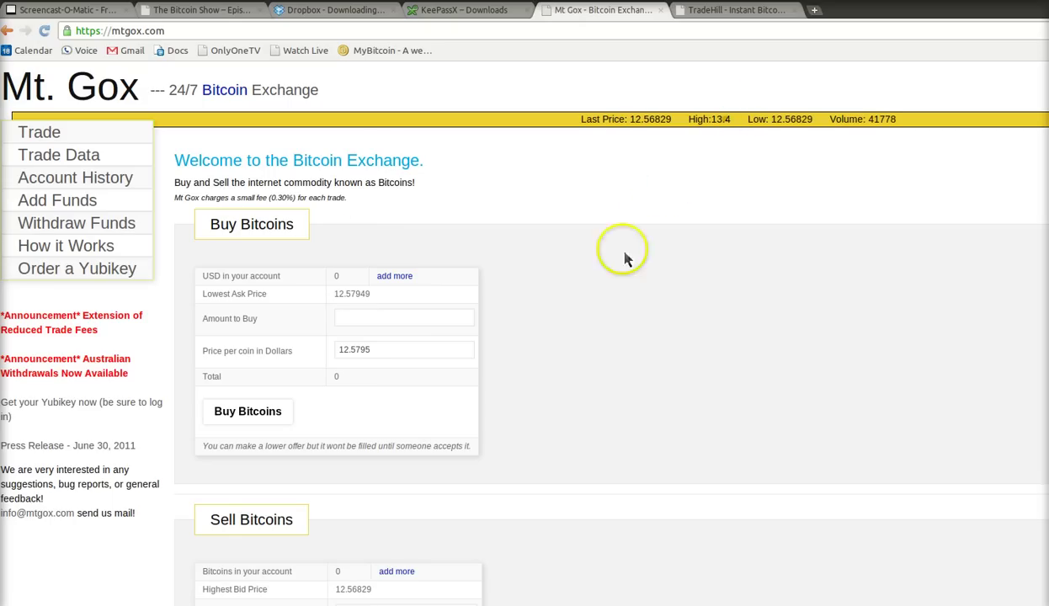
- Select the MtGox/edgel entry in KeePassX and save the database
{"action": "key", "text": "alt+Tab"}
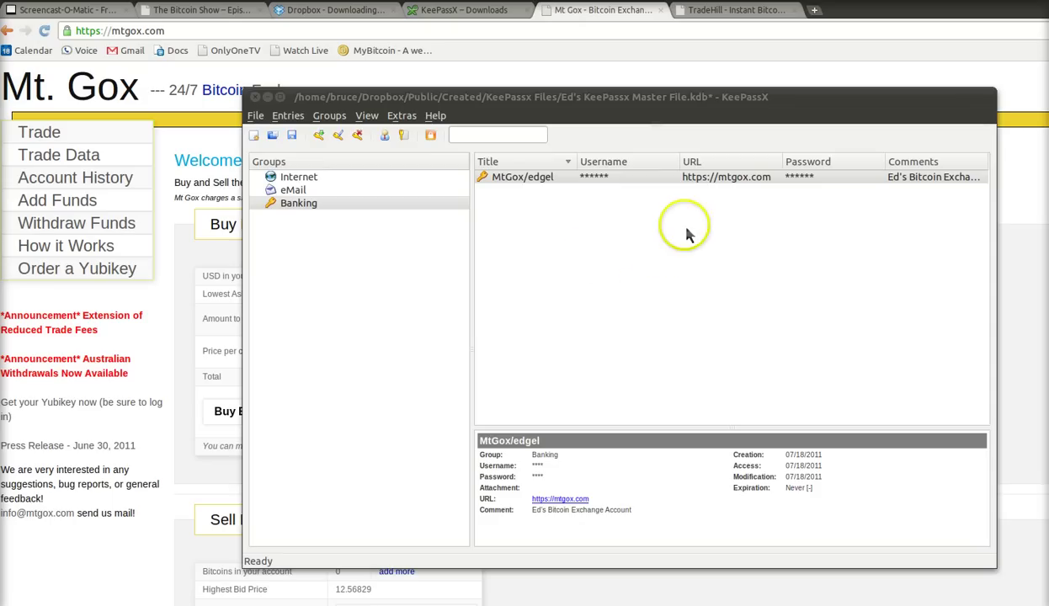
{"action": "left_click", "coordinate": [682, 178]}
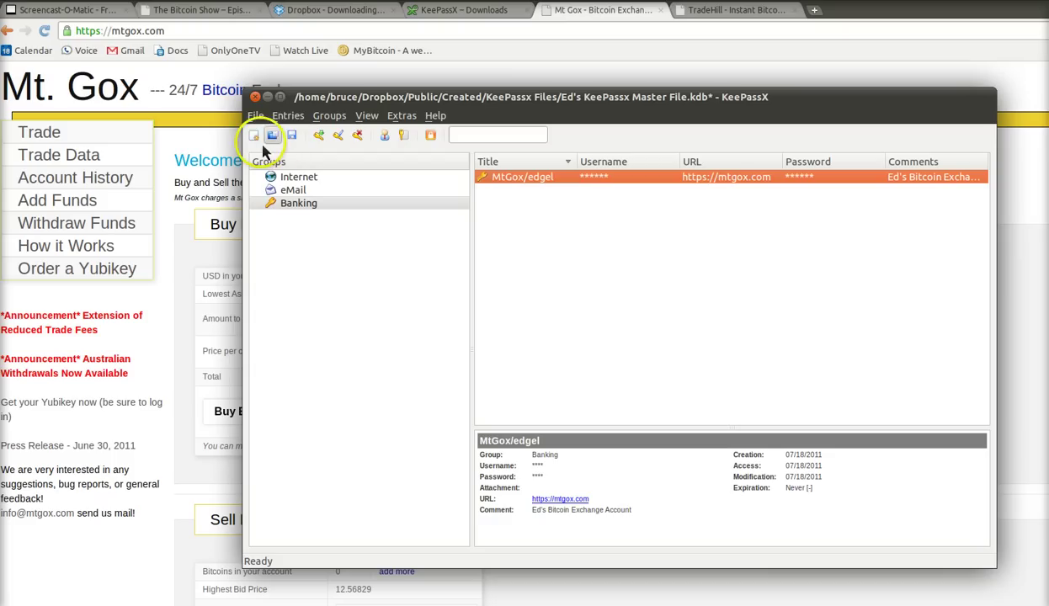
{"action": "left_click", "coordinate": [293, 145]}
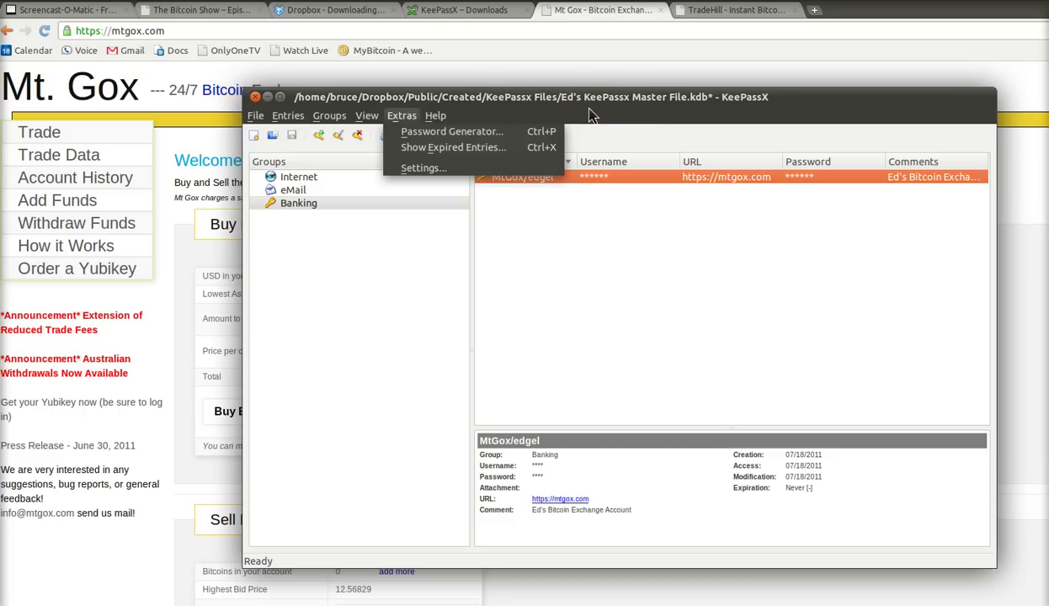
- In Security settings, enable 'Lock database after inactivity of' with a 1200-second timeout
{"action": "left_click", "coordinate": [425, 167]}
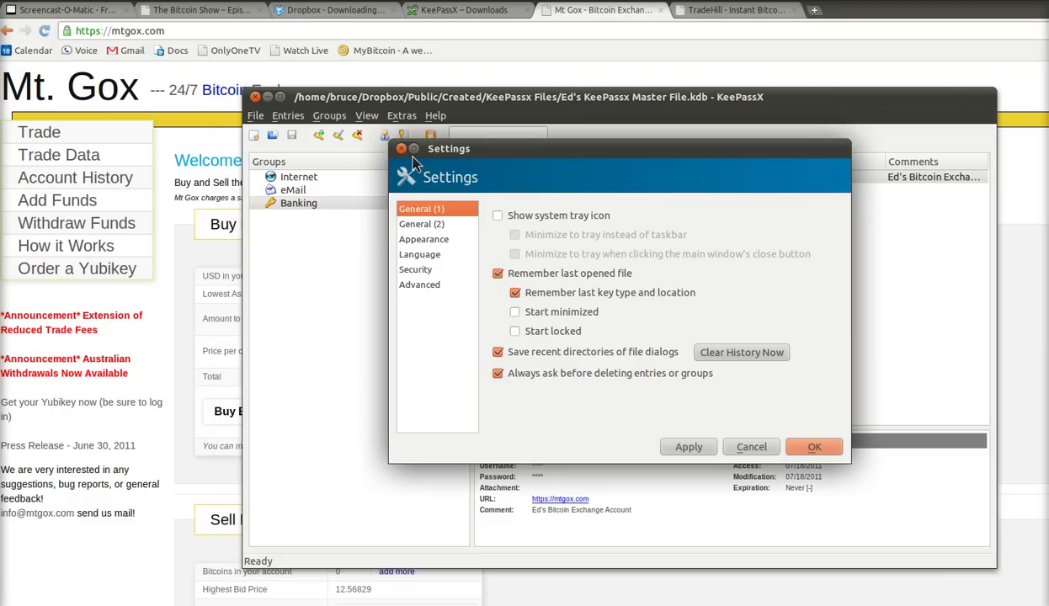
{"action": "key", "text": "s"}
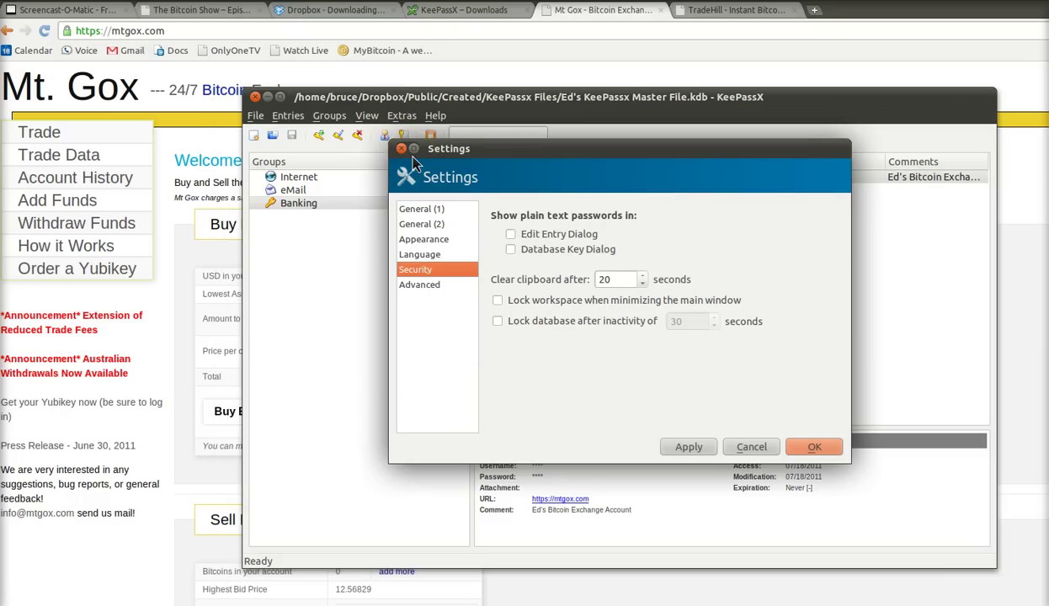
{"action": "left_click", "coordinate": [503, 331]}
{"action": "left_click", "coordinate": [498, 323]}
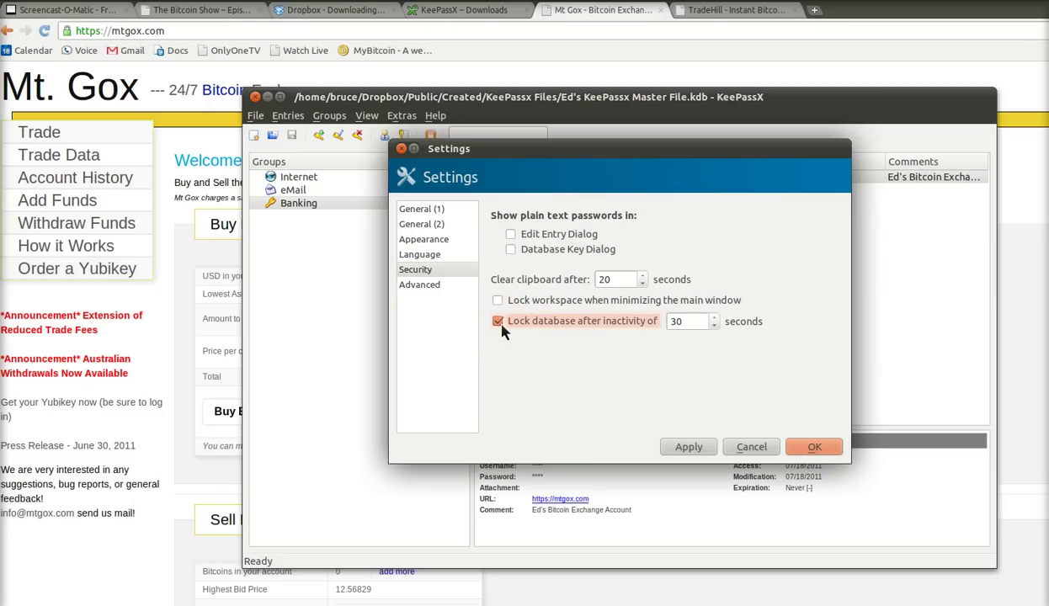
{"action": "left_click", "coordinate": [674, 323]}
{"action": "double_click", "coordinate": [673, 322]}
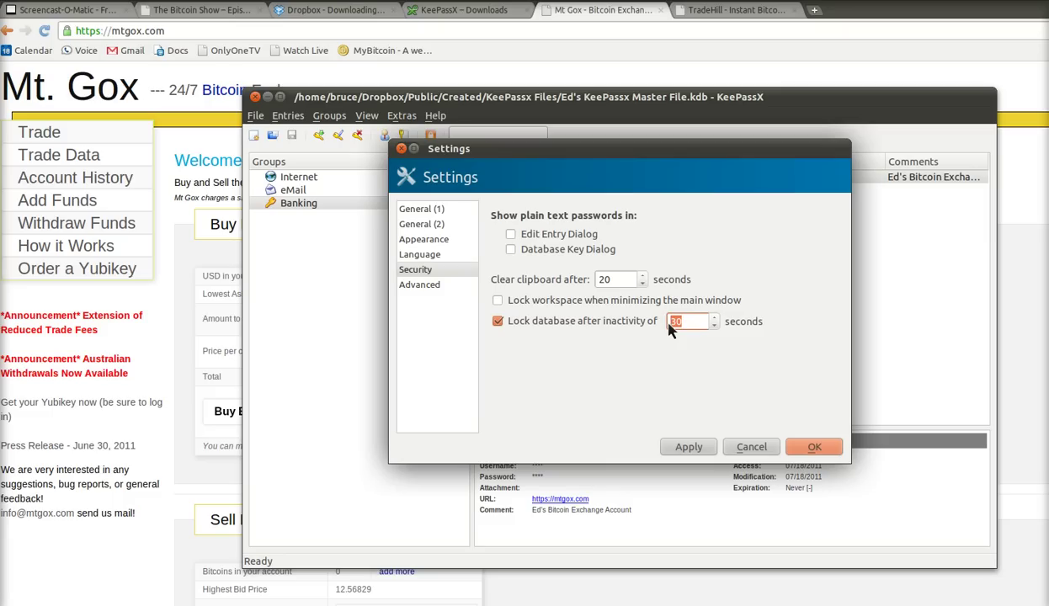
{"action": "type", "text": "1200"}
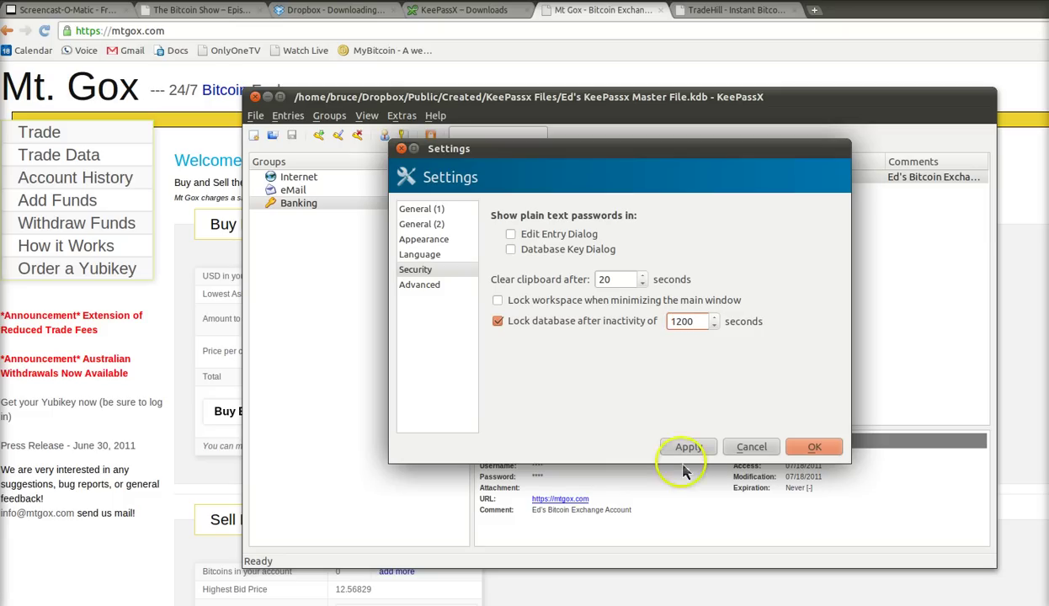
{"action": "left_click", "coordinate": [691, 447]}
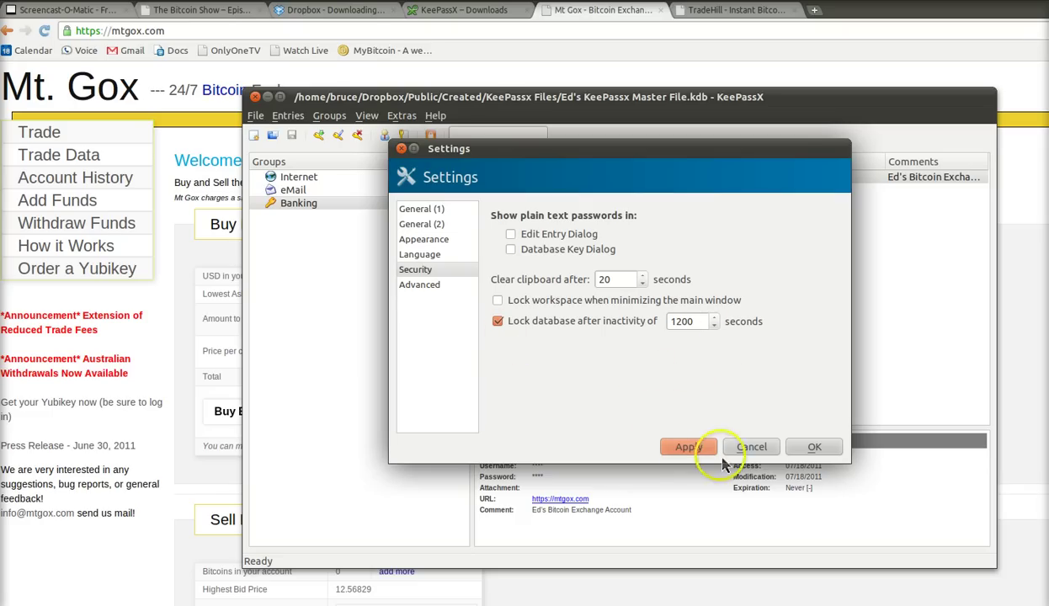
{"action": "left_click", "coordinate": [814, 450]}
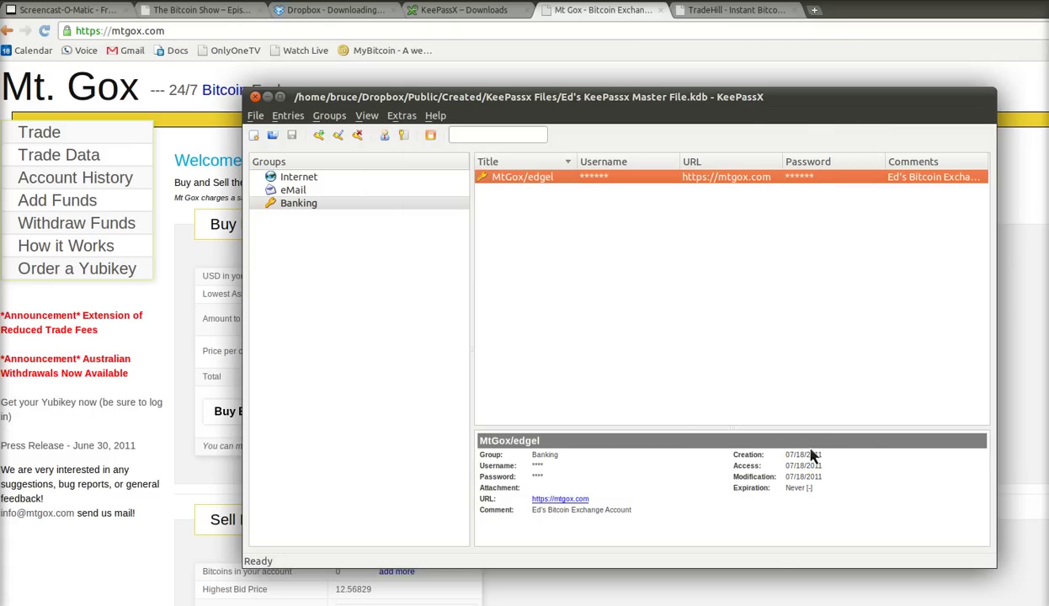
{"action": "left_click", "coordinate": [431, 142]}
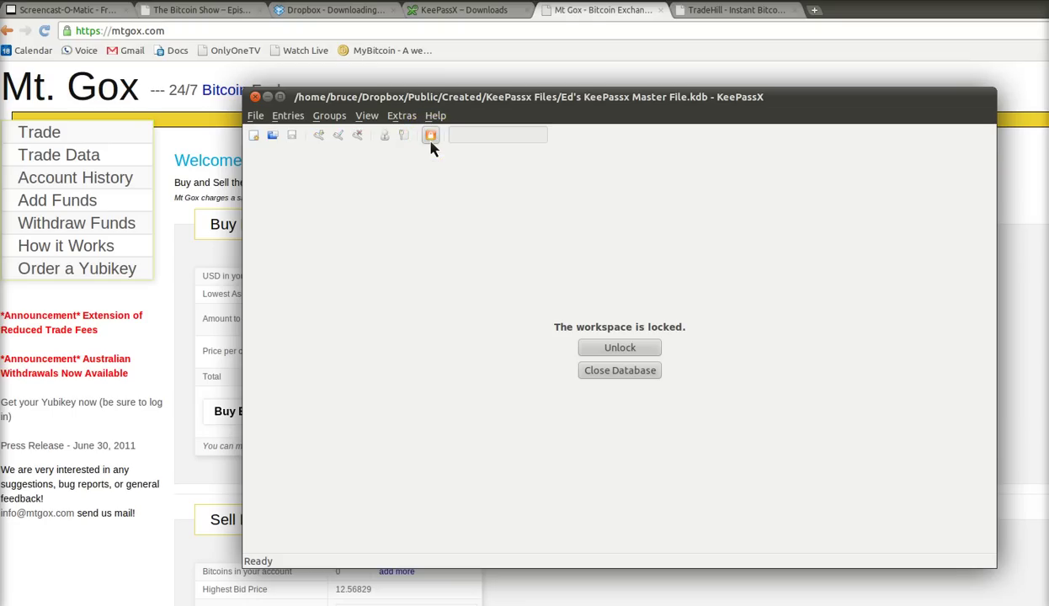
{"action": "left_click", "coordinate": [471, 102]}
{"action": "left_click", "coordinate": [638, 352]}
{"action": "type", "text": "*********"}
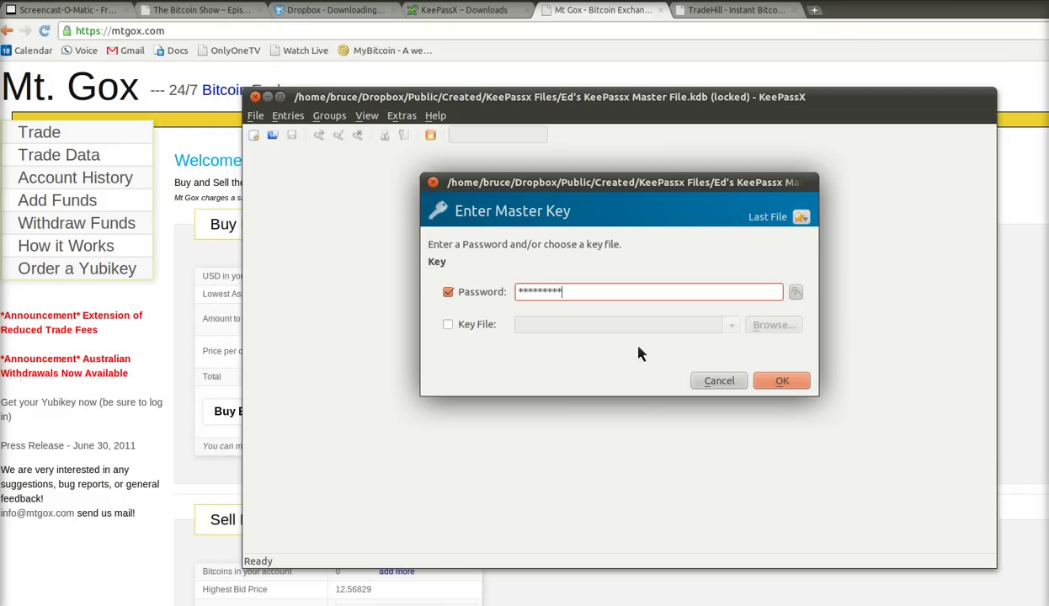
{"action": "key", "text": "Return"}
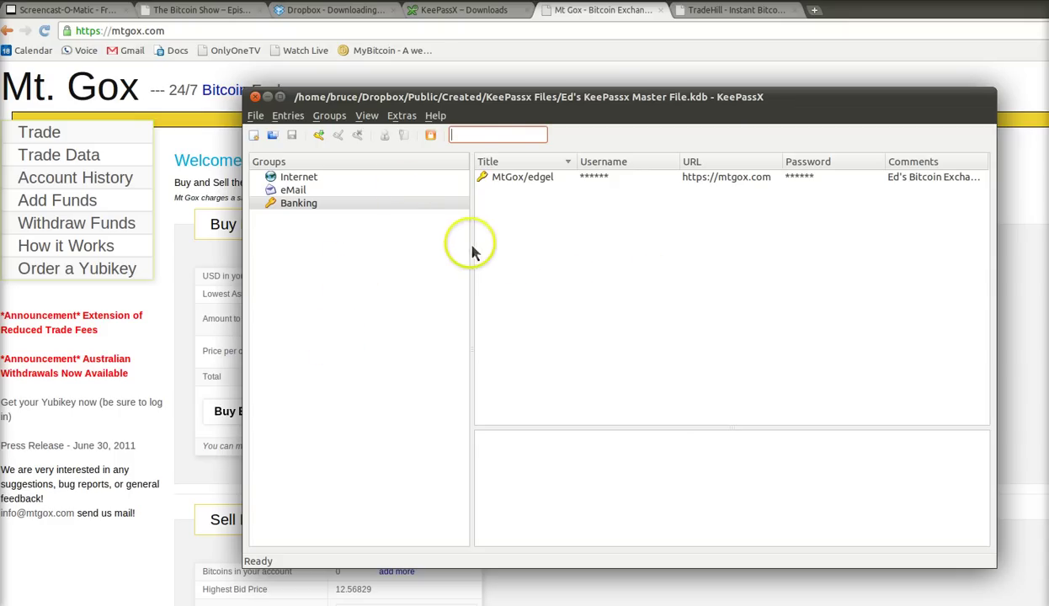
{"action": "left_click", "coordinate": [531, 180]}
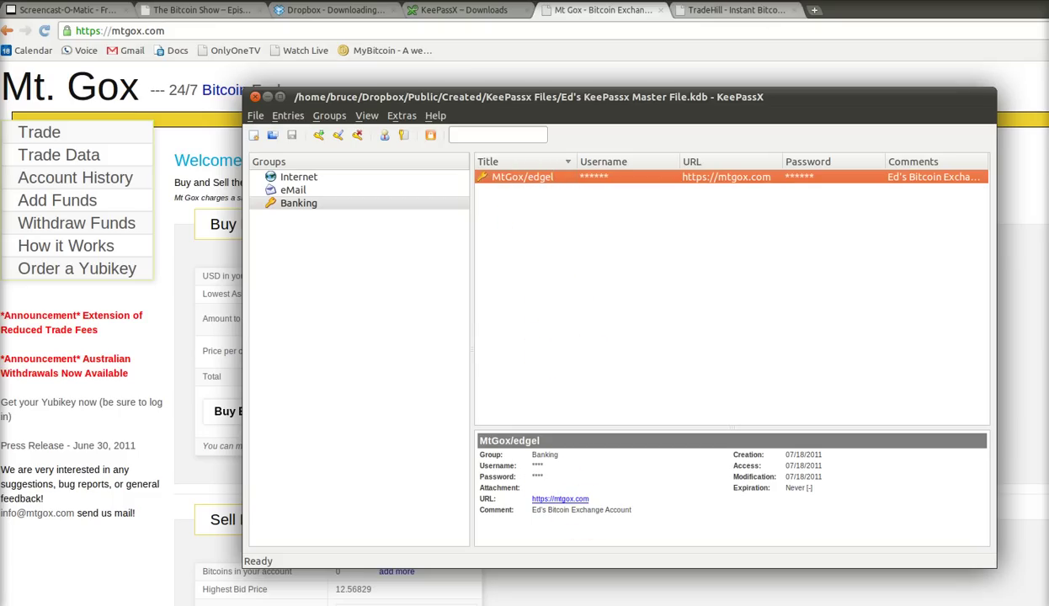
{"action": "left_click", "coordinate": [732, 10]}
- Reload TradeHill's Sign Up form and type the account e-mail into Email Address
{"action": "left_click", "coordinate": [733, 10]}
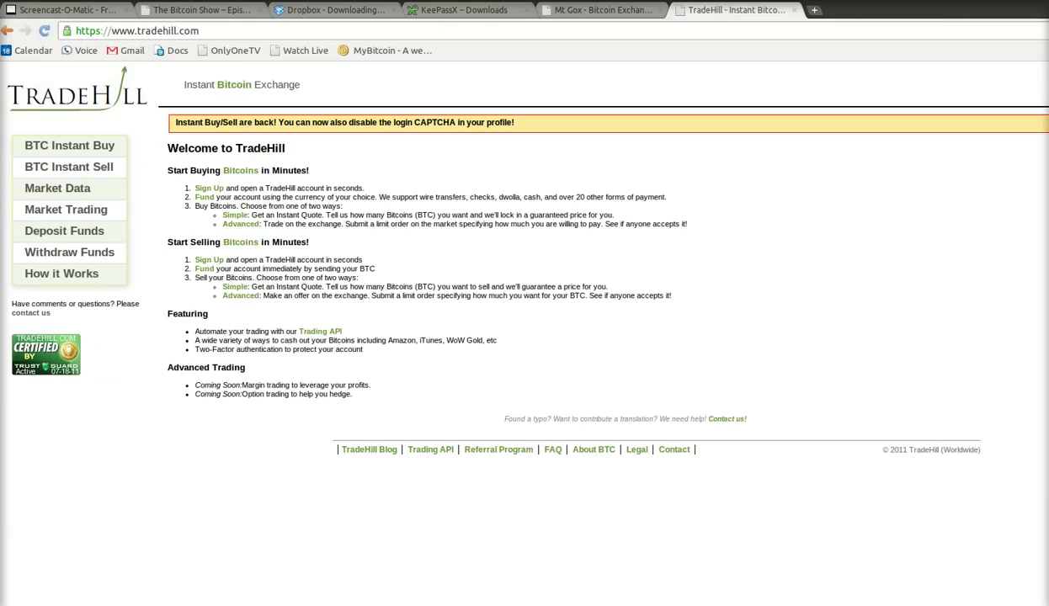
{"action": "key", "text": "F5"}
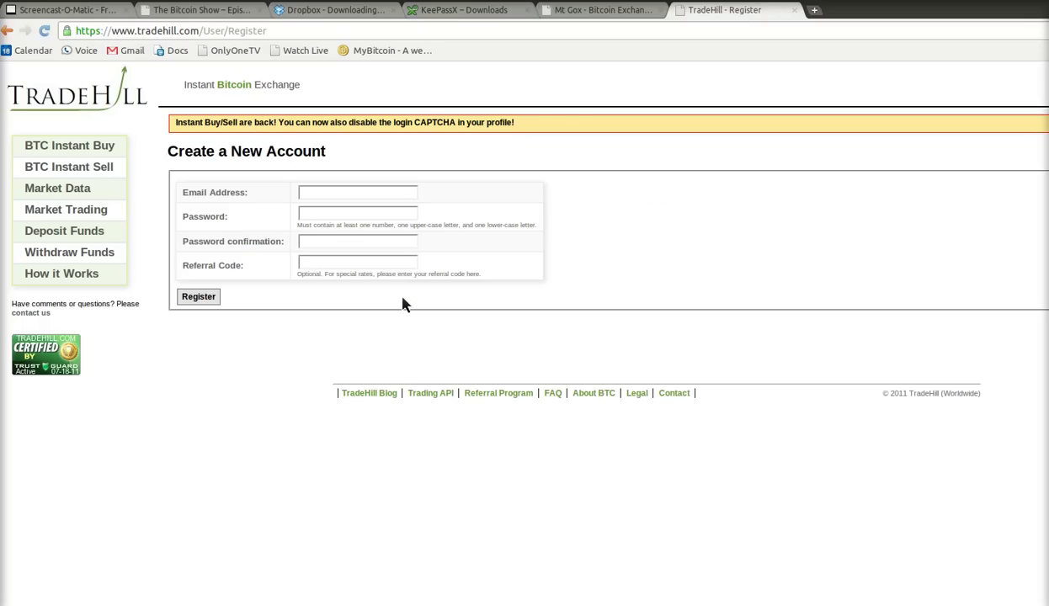
{"action": "left_click", "coordinate": [341, 212]}
{"action": "key", "text": "alt+Tab"}
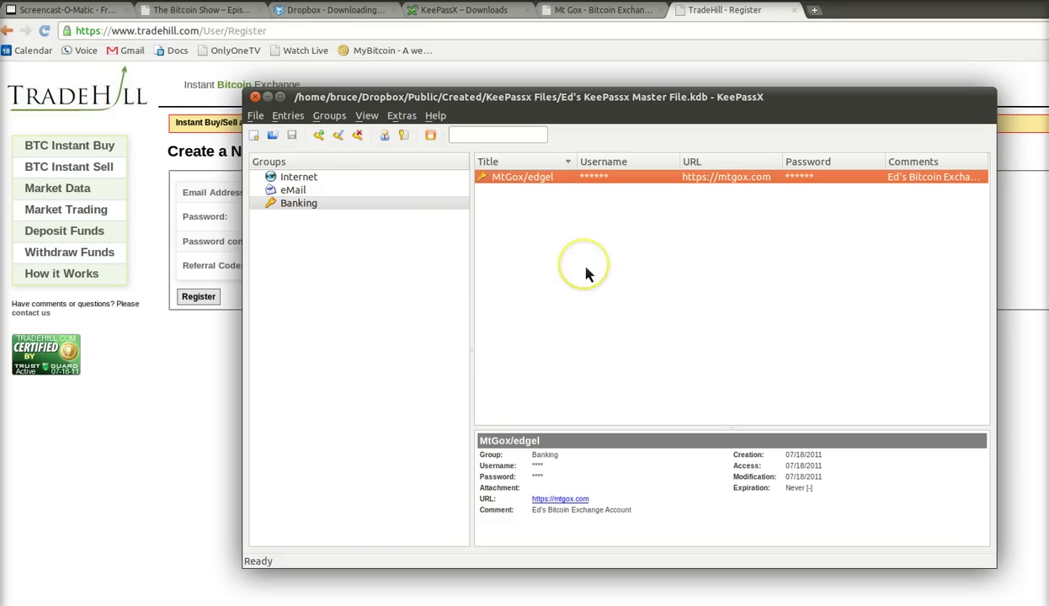
{"action": "key", "text": "alt+Tab"}
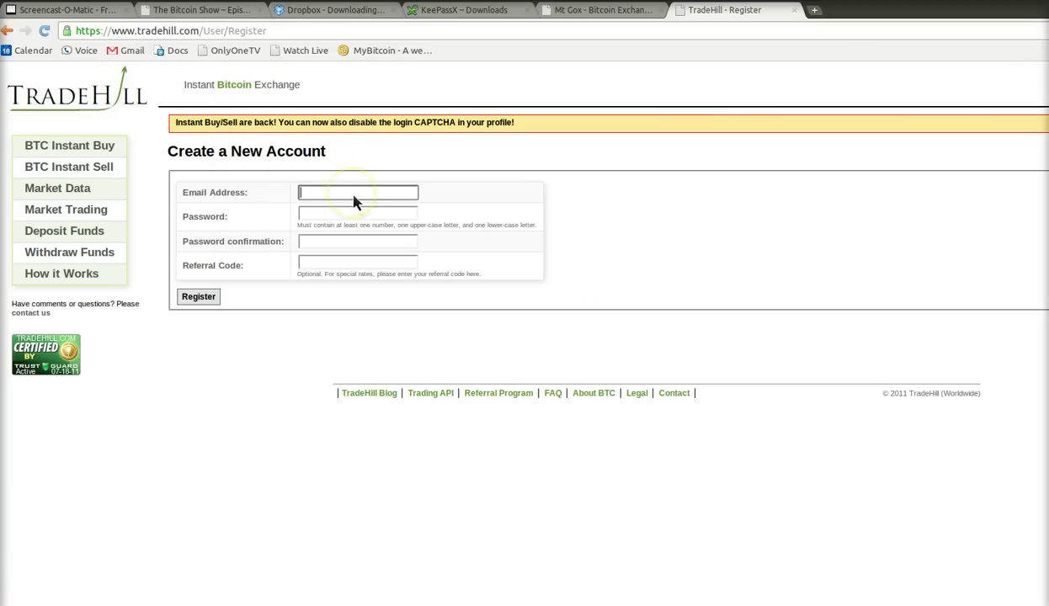
{"action": "key", "text": "Tab"}
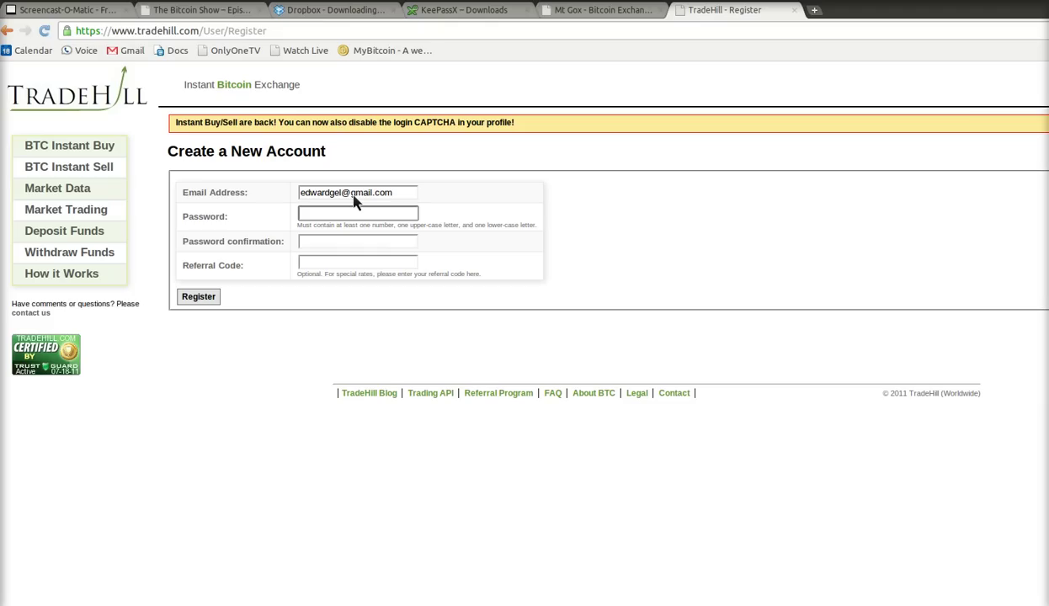
{"action": "left_click", "coordinate": [354, 201]}
{"action": "key", "text": "ctrl+a"}
{"action": "key", "text": "ctrl+c"}
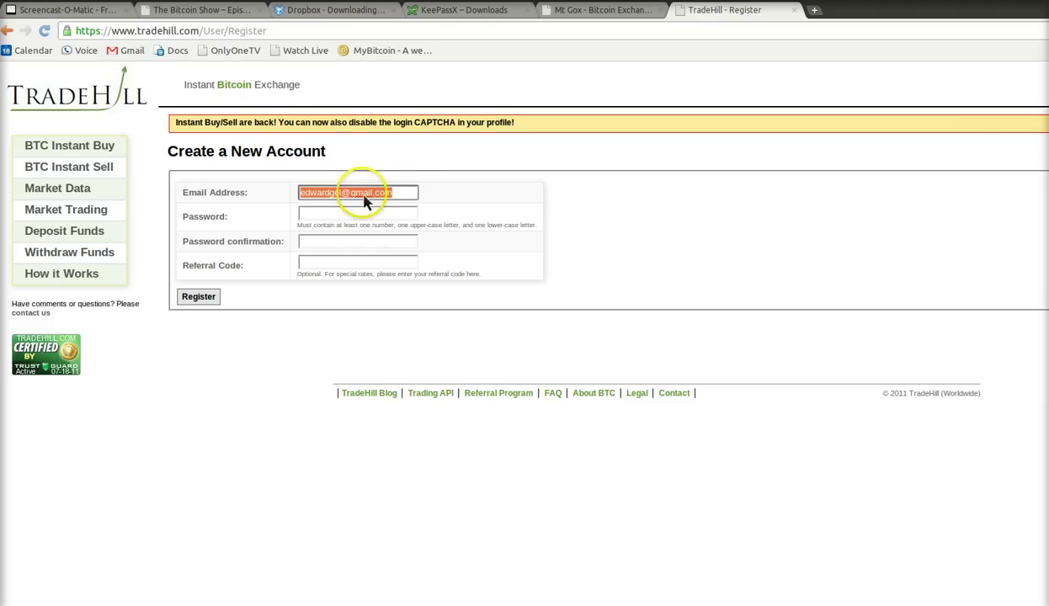
{"action": "left_click", "coordinate": [350, 202]}
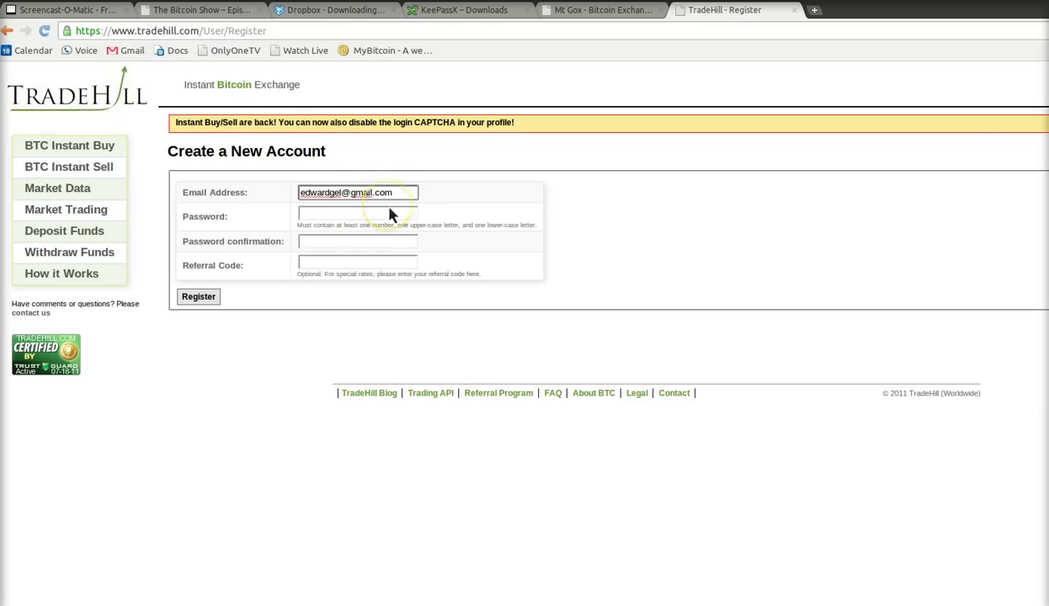
{"action": "key", "text": "alt+Tab"}
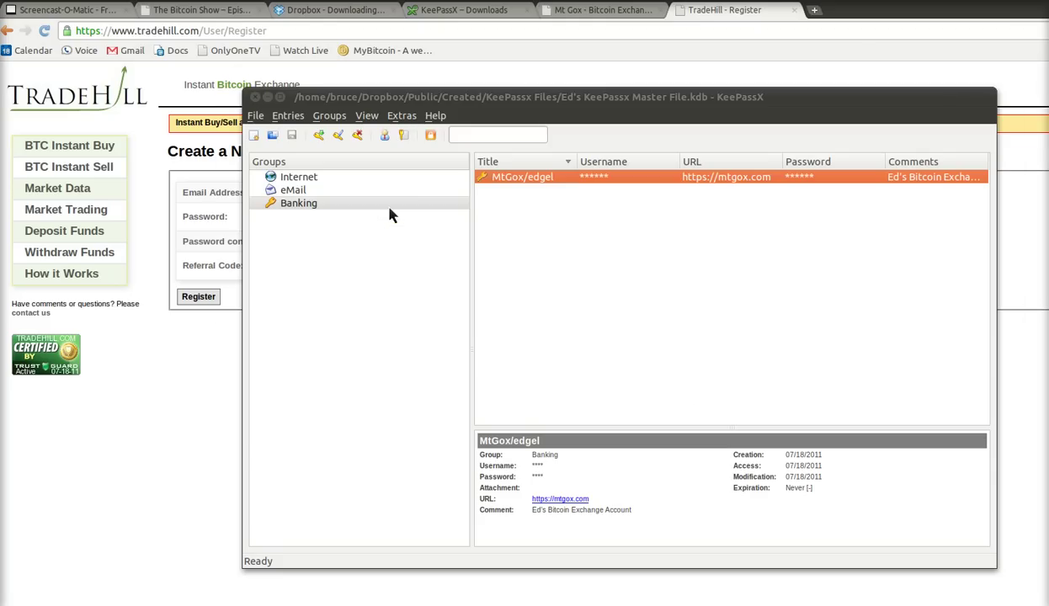
- Add a Banking entry titled 'TradeHill/edgel' with the account e-mail as username
{"action": "left_click", "coordinate": [395, 215]}
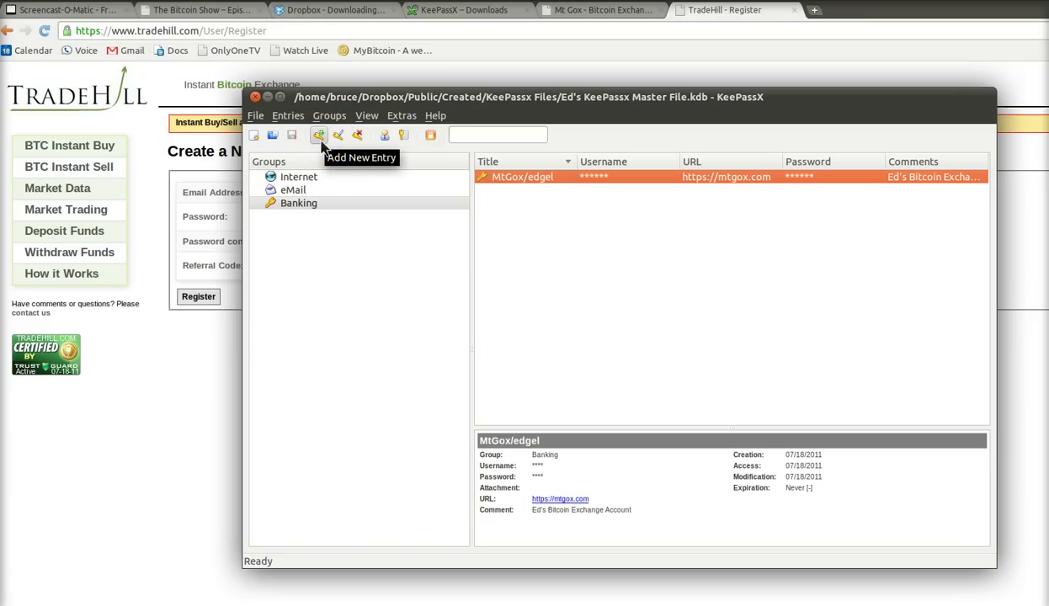
{"action": "left_click", "coordinate": [320, 139]}
{"action": "left_click", "coordinate": [587, 241]}
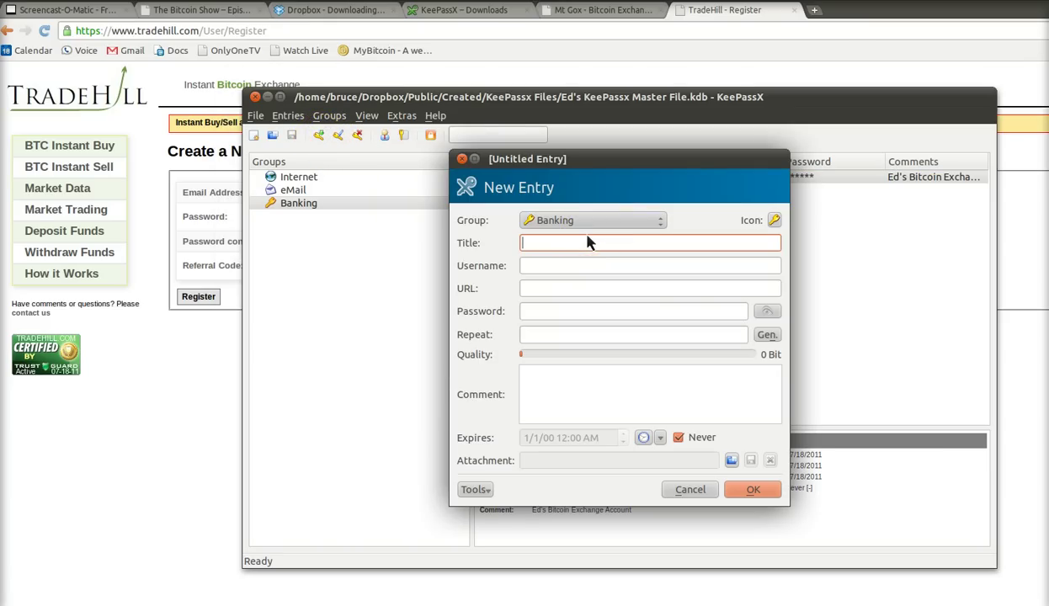
{"action": "type", "text": "Tradeh"}
{"action": "key", "text": "BackSpace"}
{"action": "type", "text": "Hill"}
{"action": "left_click", "coordinate": [592, 242]}
{"action": "type", "text": "/edgel"}
{"action": "key", "text": "Tab"}
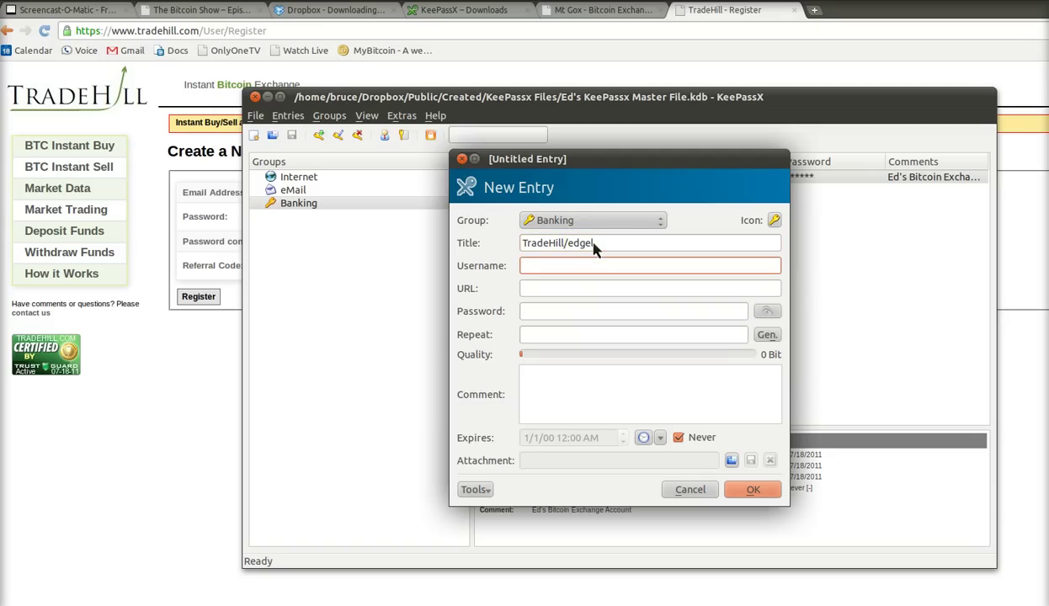
{"action": "key", "text": "ctrl+v"}
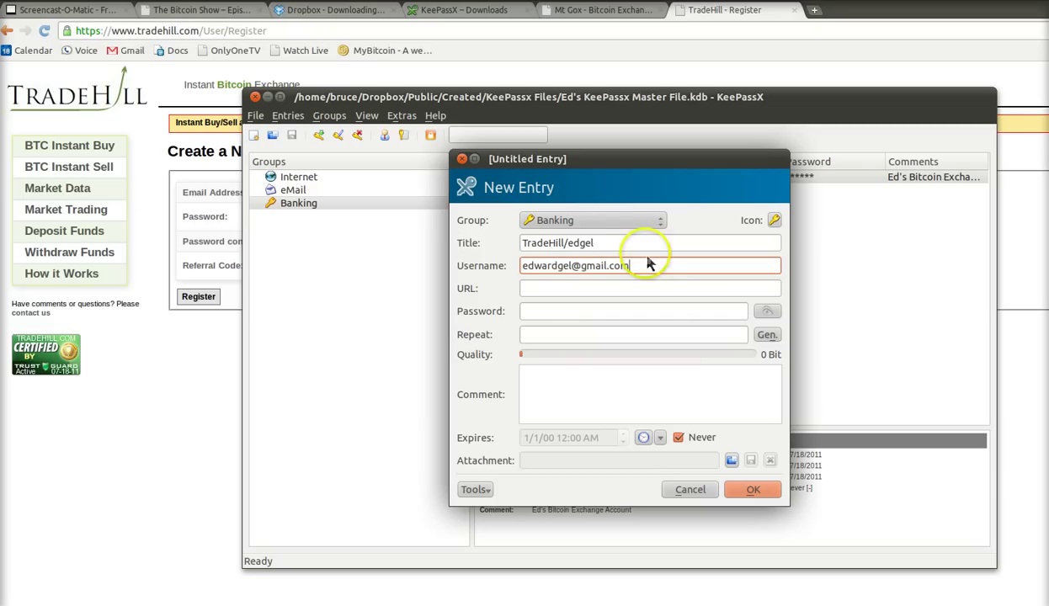
- Copy the TradeHill site address from the browser into the entry's URL field
{"action": "left_click", "coordinate": [553, 296]}
{"action": "key", "text": "alt+Tab"}
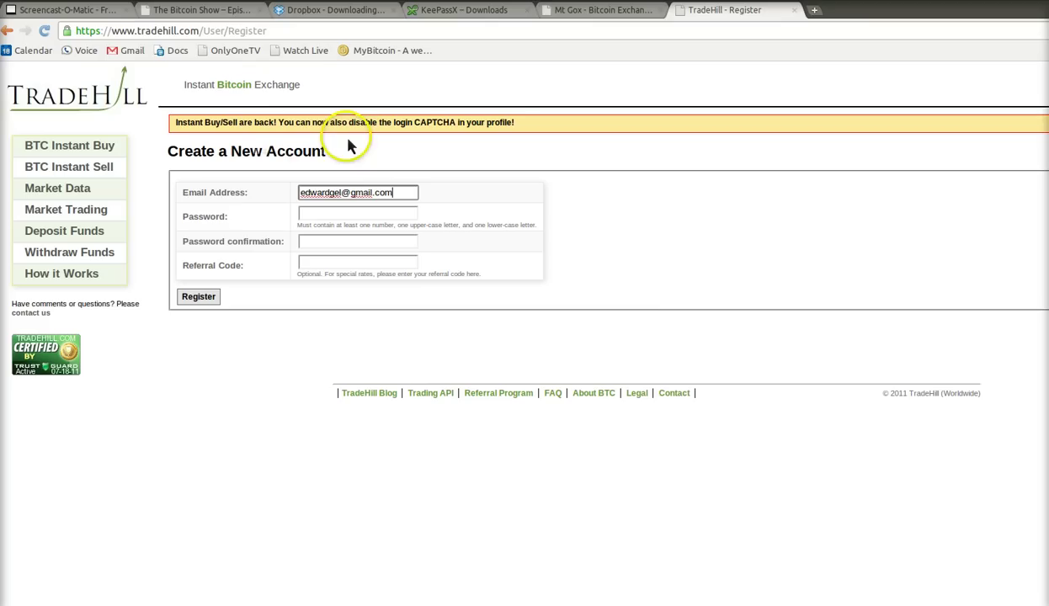
{"action": "left_click_drag", "start_coordinate": [200, 31], "coordinate": [68, 34]}
{"action": "key", "text": "ctrl+c"}
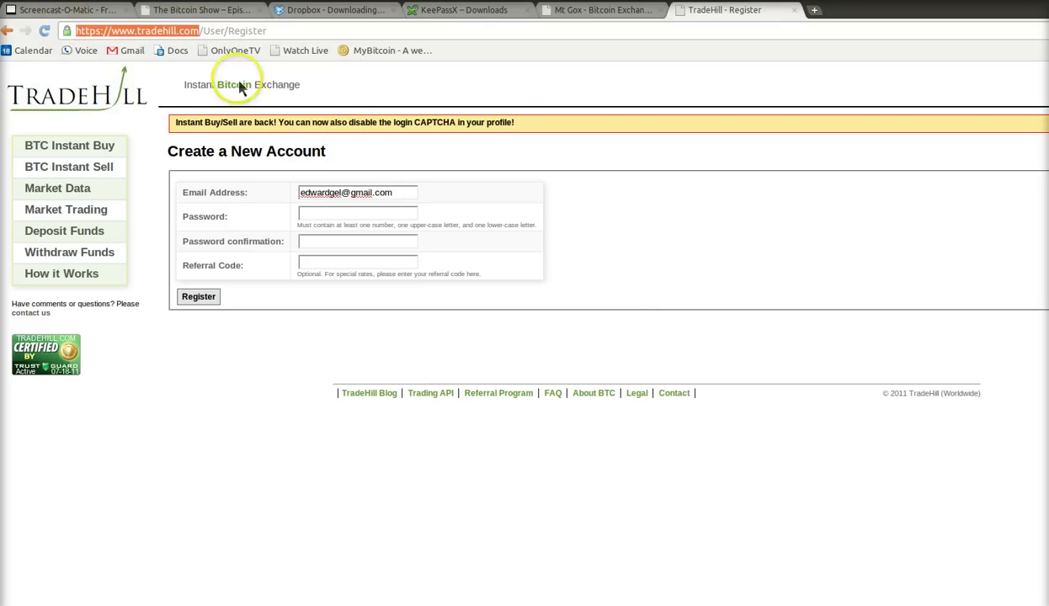
{"action": "left_click", "coordinate": [636, 335]}
{"action": "key", "text": "alt+Tab"}
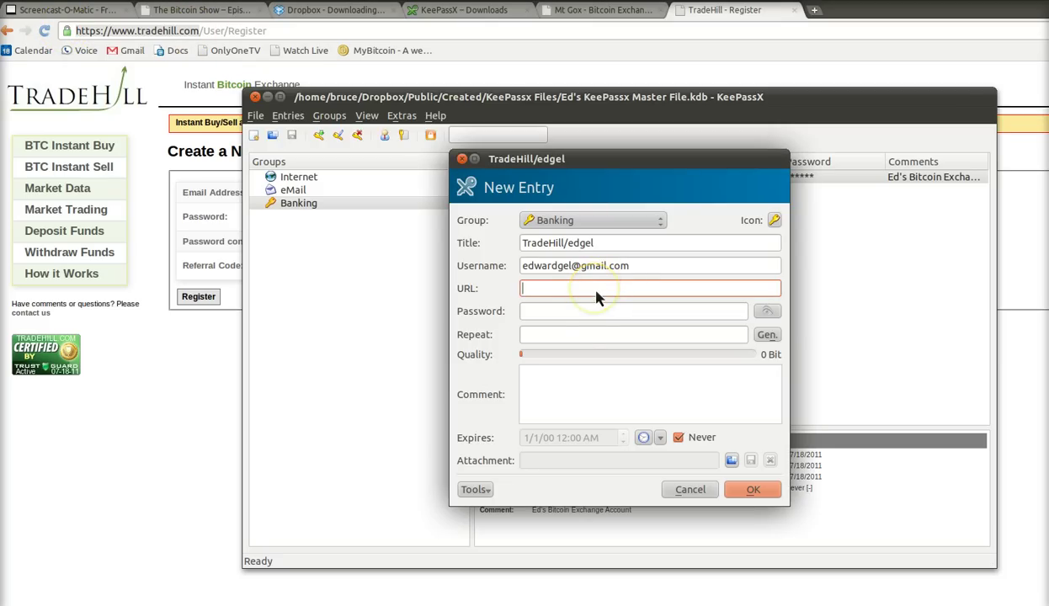
{"action": "key", "text": "ctrl+v"}
- Generate a random 25-character password, save the entry, and save the database
{"action": "left_click", "coordinate": [582, 318]}
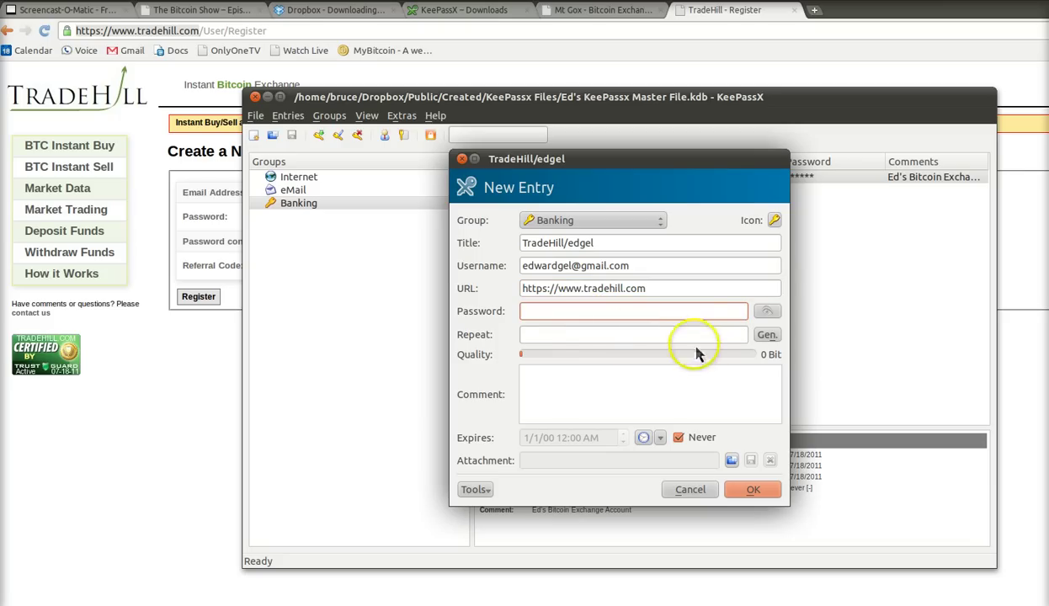
{"action": "left_click", "coordinate": [707, 337]}
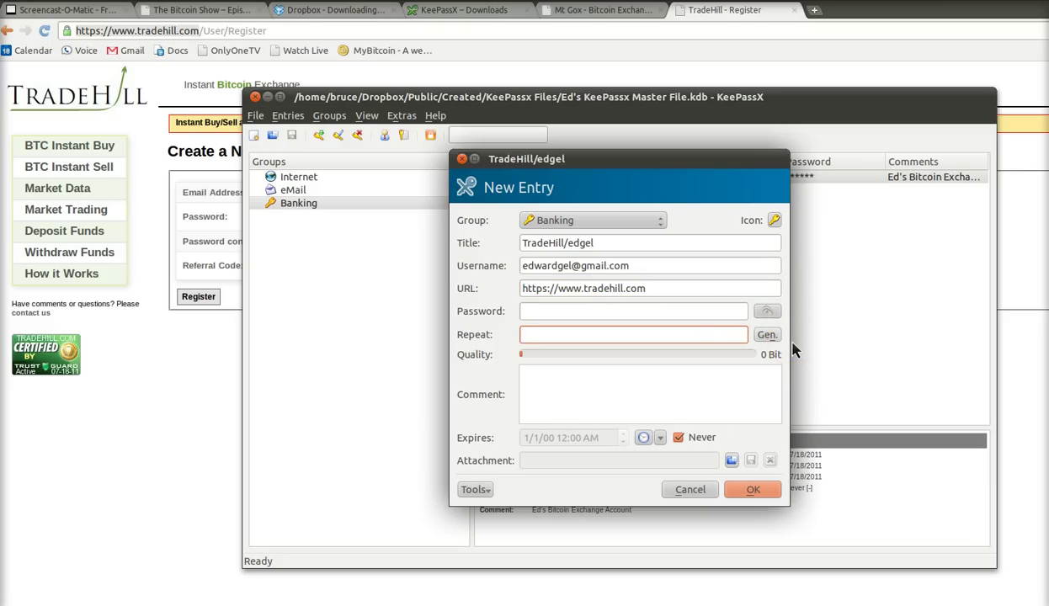
{"action": "left_click", "coordinate": [767, 334]}
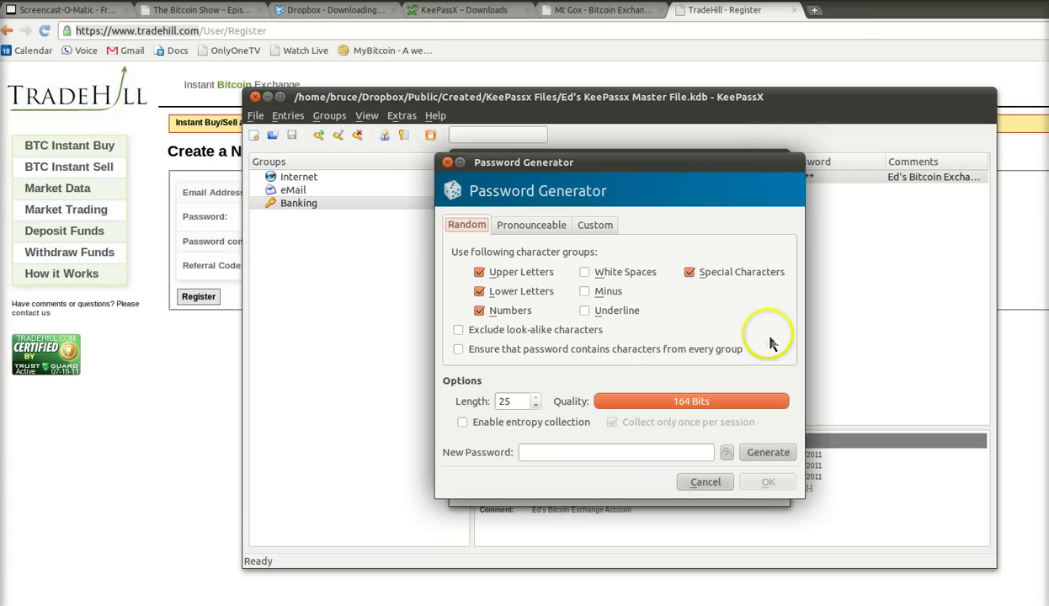
{"action": "left_click", "coordinate": [768, 452]}
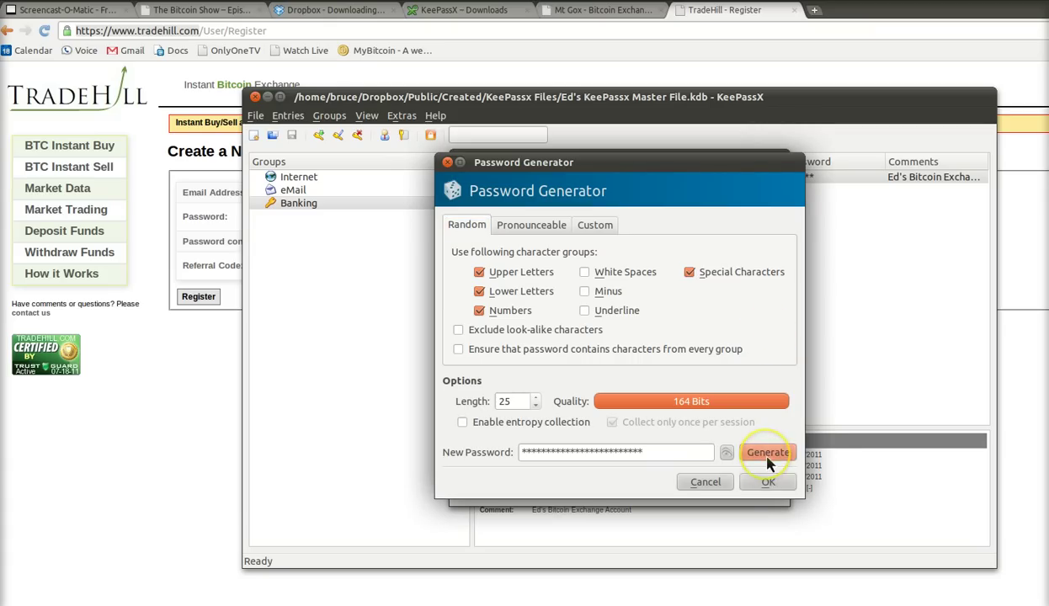
{"action": "left_click", "coordinate": [768, 482]}
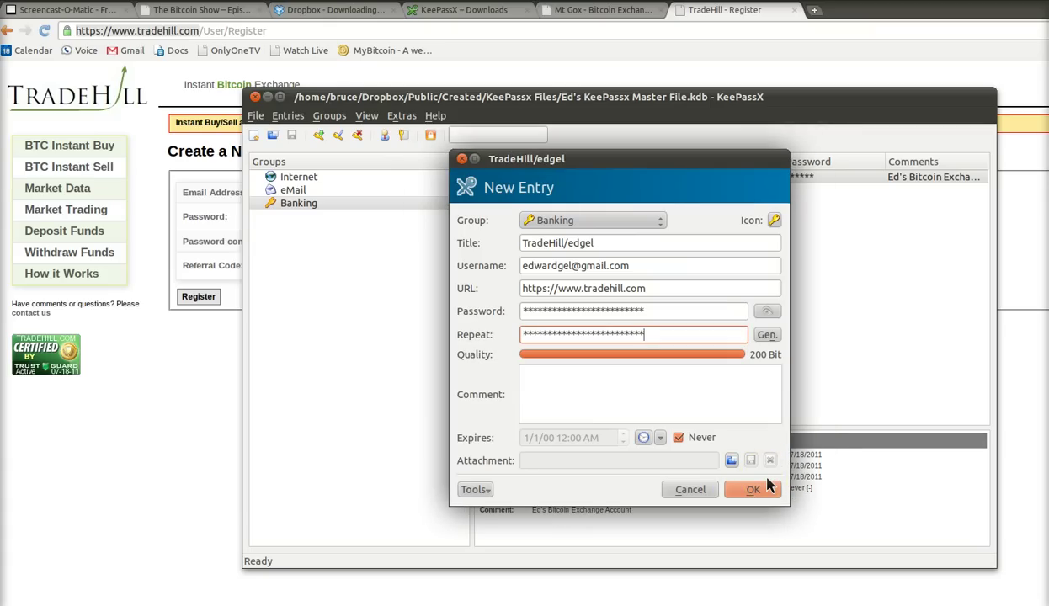
{"action": "left_click", "coordinate": [758, 489]}
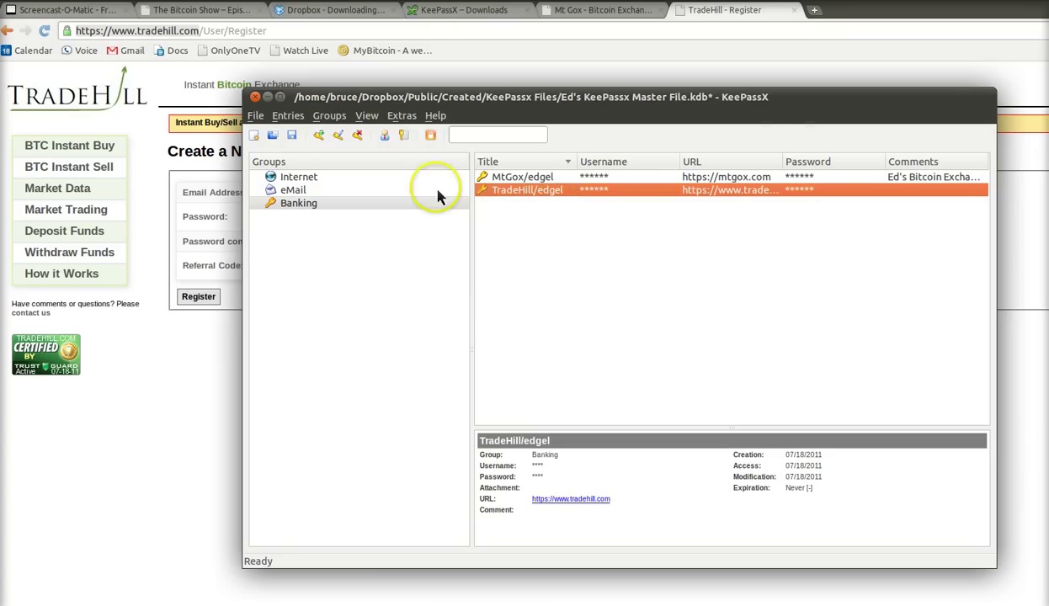
{"action": "left_click", "coordinate": [294, 143]}
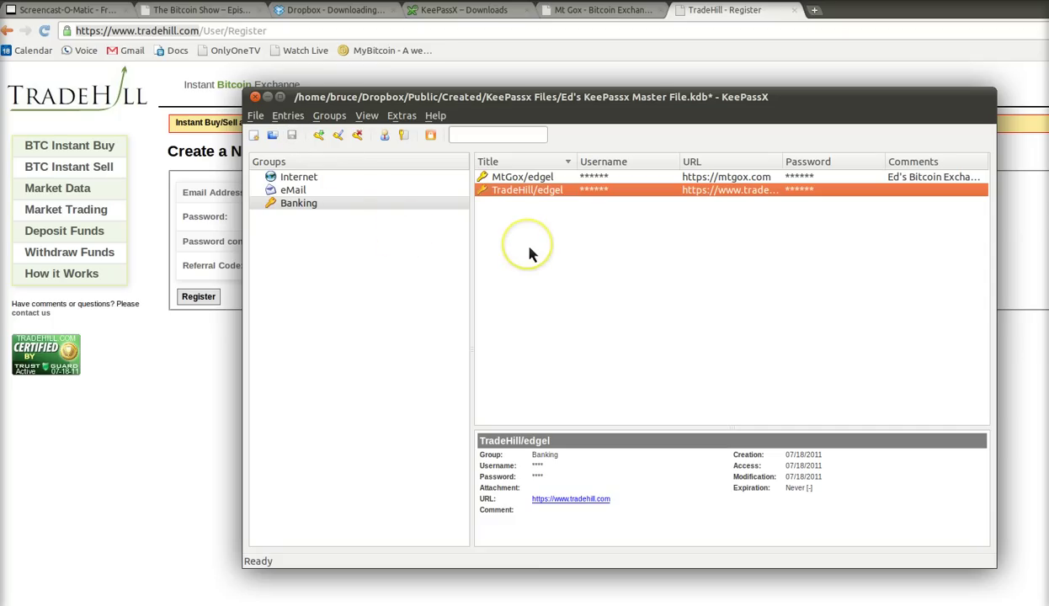
{"action": "left_click", "coordinate": [400, 116]}
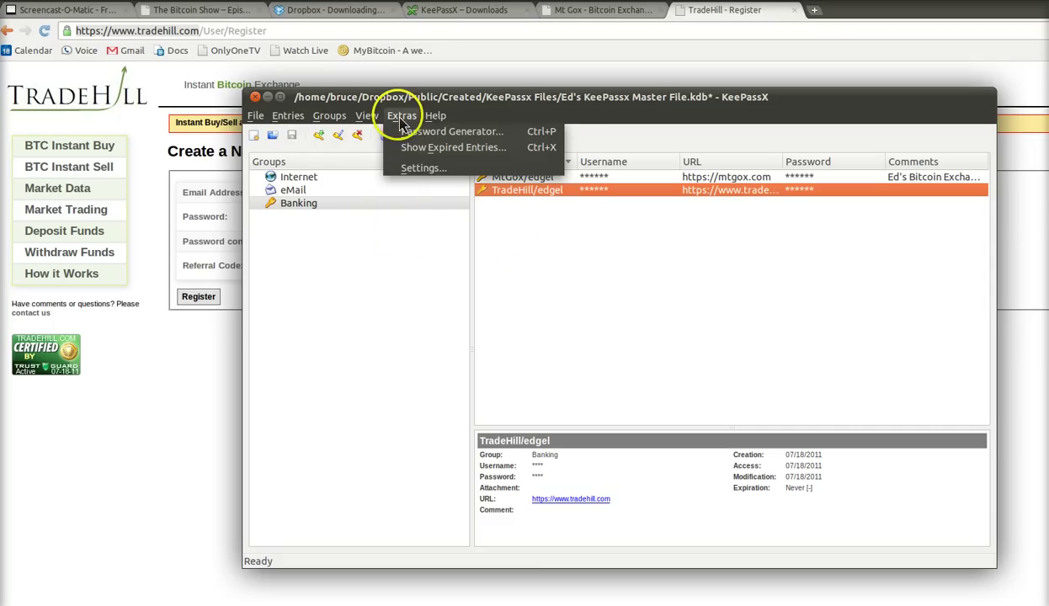
- Enable 'Automatically save database after every change' in General (2) settings and apply it
{"action": "left_click", "coordinate": [411, 172]}
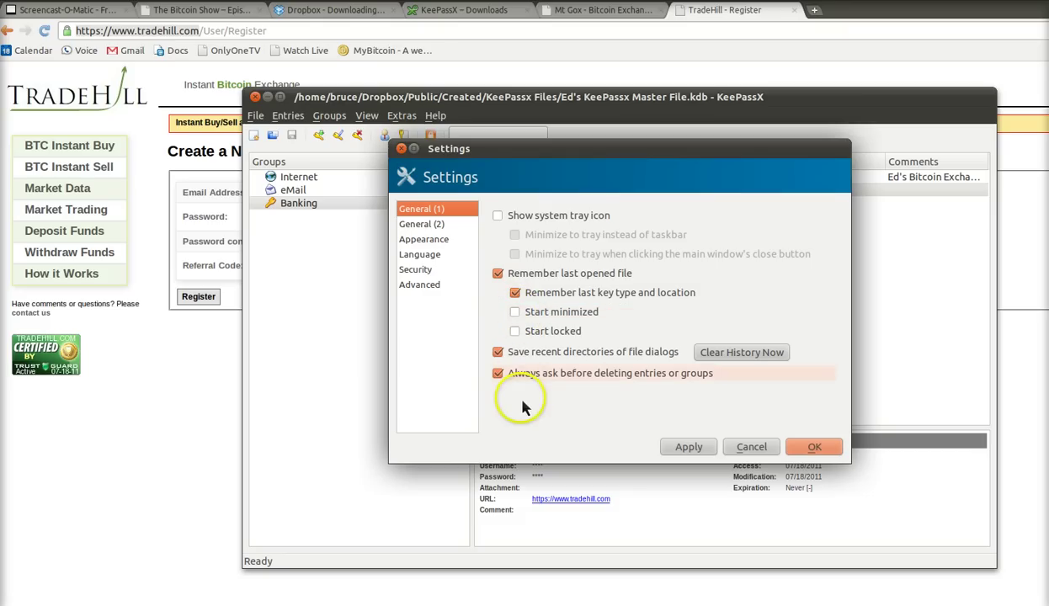
{"action": "left_click", "coordinate": [416, 226]}
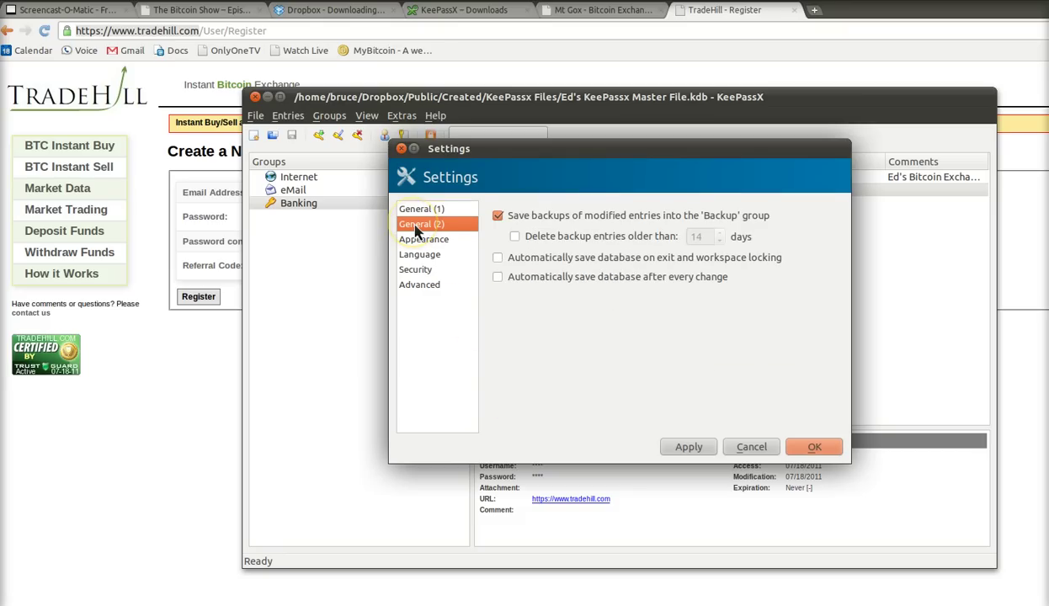
{"action": "left_click", "coordinate": [500, 261]}
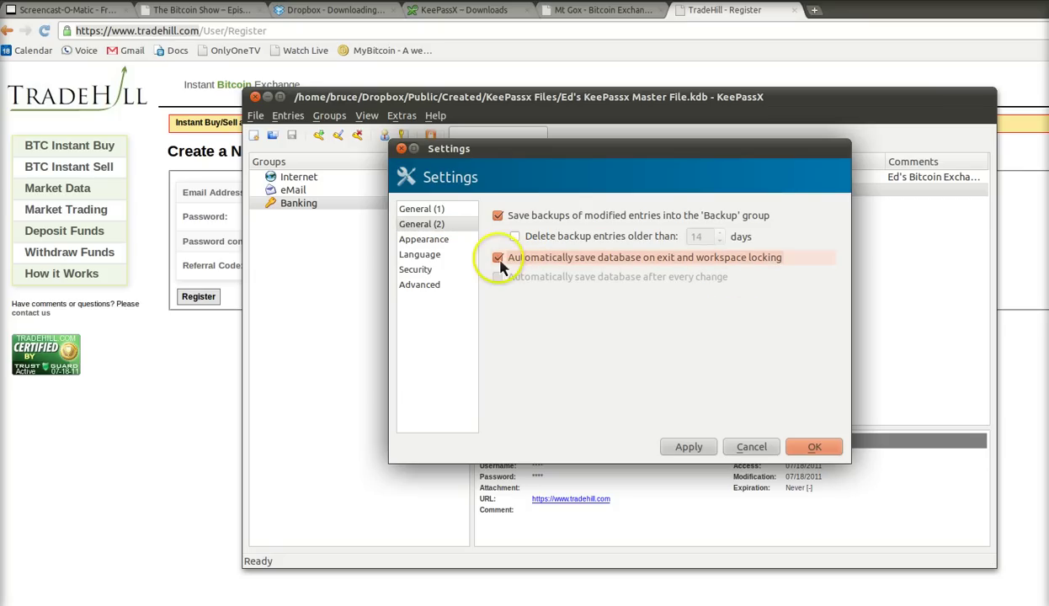
{"action": "left_click", "coordinate": [497, 259]}
{"action": "left_click", "coordinate": [498, 277]}
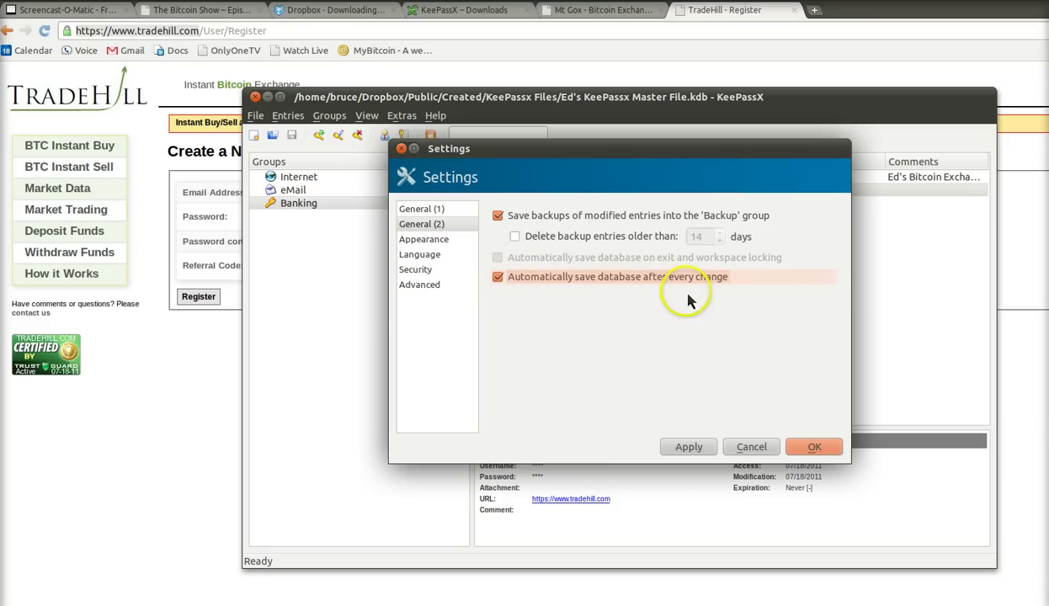
{"action": "left_click", "coordinate": [691, 445]}
{"action": "left_click", "coordinate": [814, 448]}
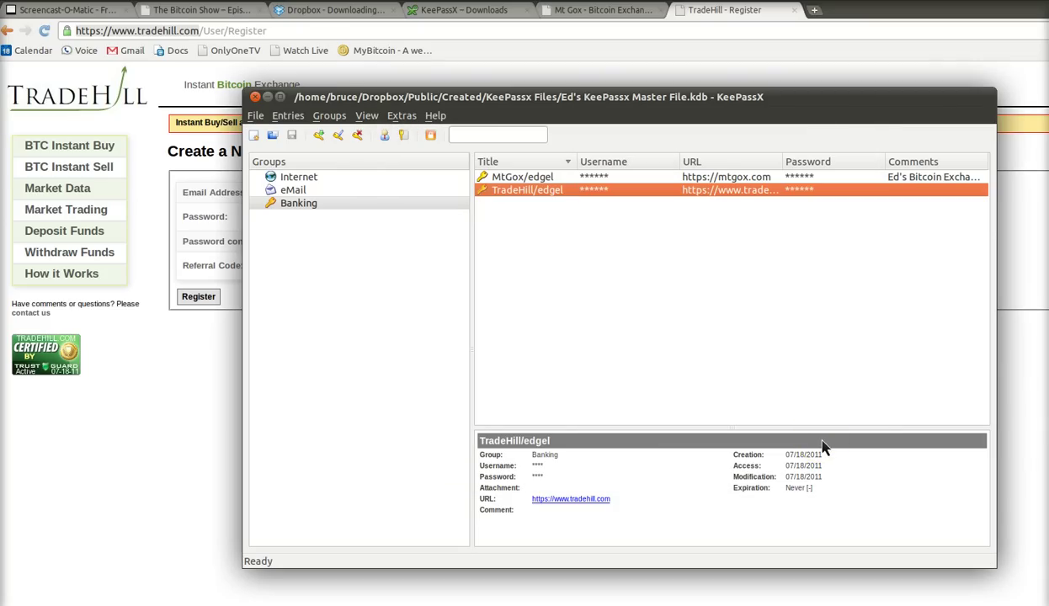
- Close the KeePassx Files folder window and select the TradeHill entry
{"action": "key", "text": "Up"}
{"action": "key", "text": "Down"}
{"action": "left_click", "coordinate": [439, 579]}
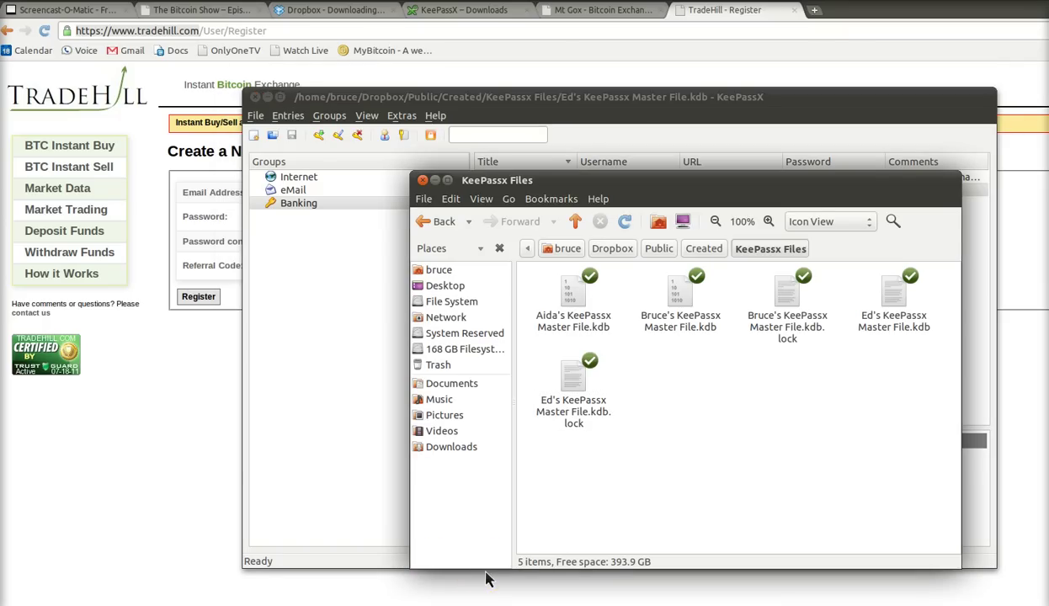
{"action": "key", "text": "ctrl+w"}
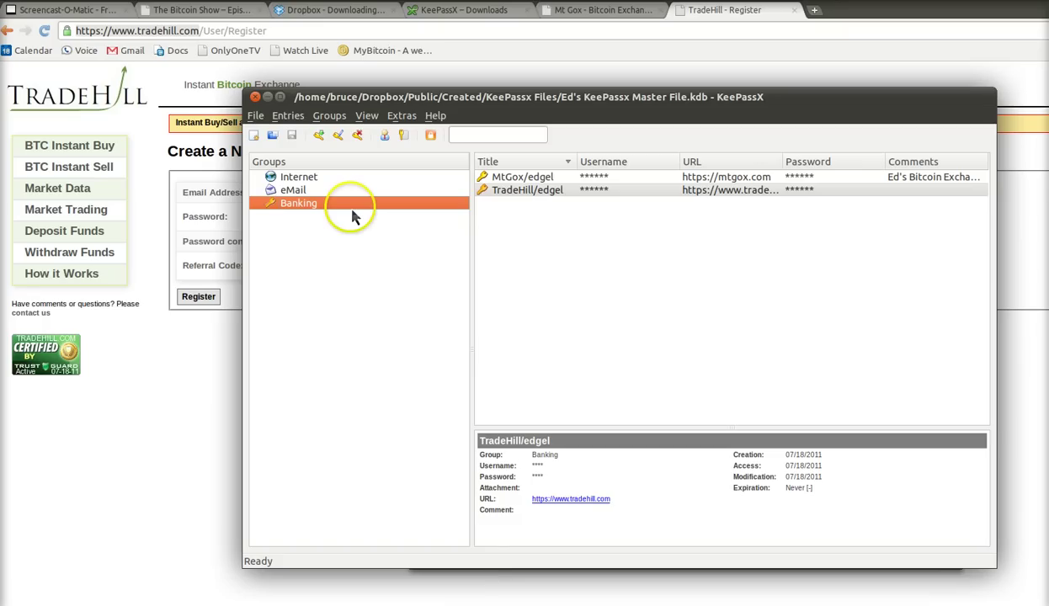
{"action": "left_click", "coordinate": [530, 194]}
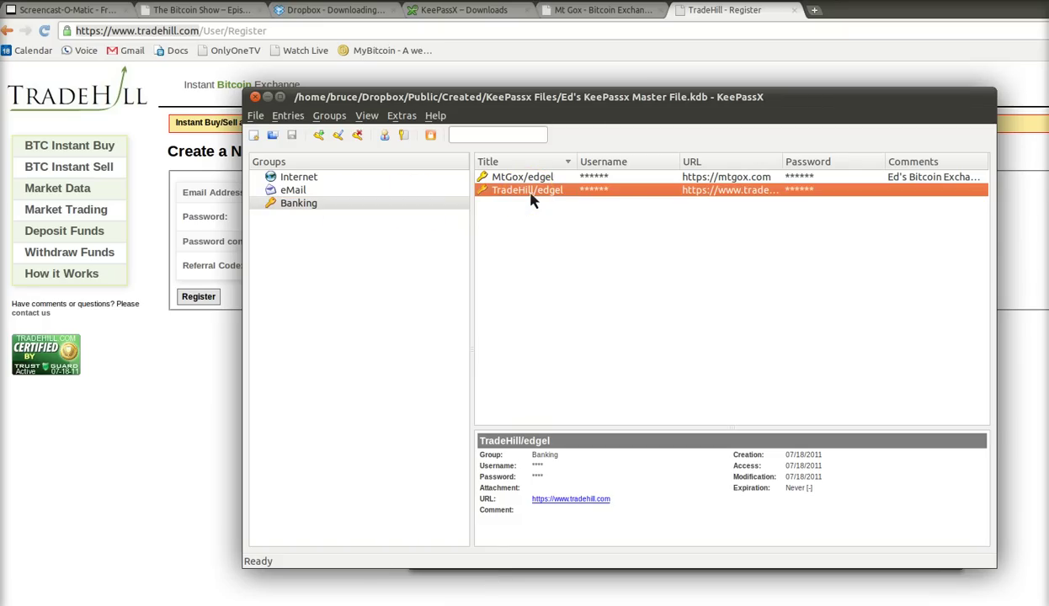
- Turn off Hide Passwords to view the MtGox and TradeHill passwords in plain text
{"action": "left_click", "coordinate": [402, 116]}
{"action": "left_click", "coordinate": [366, 117]}
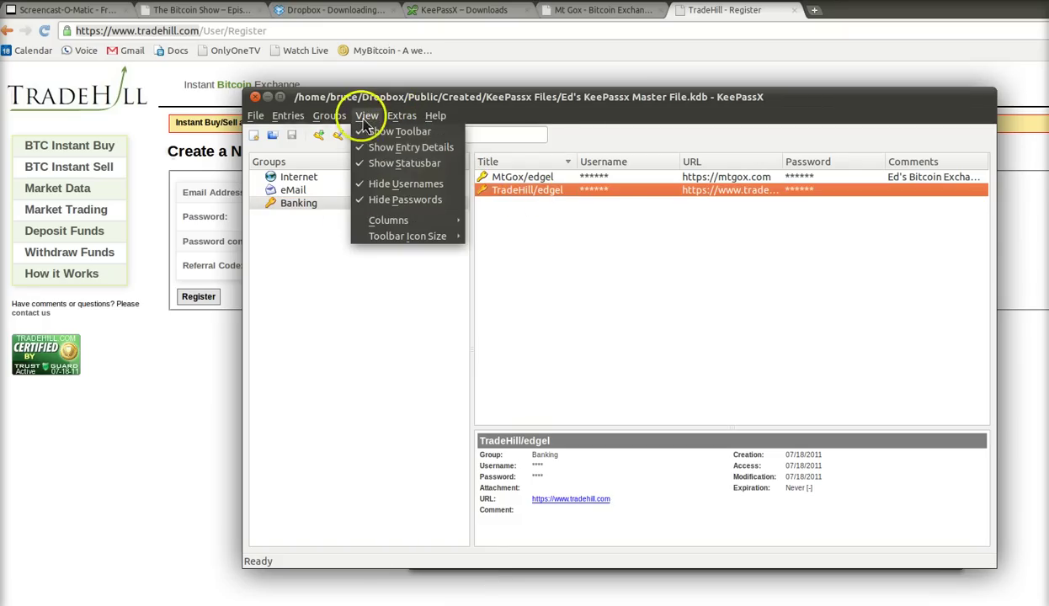
{"action": "left_click", "coordinate": [392, 201]}
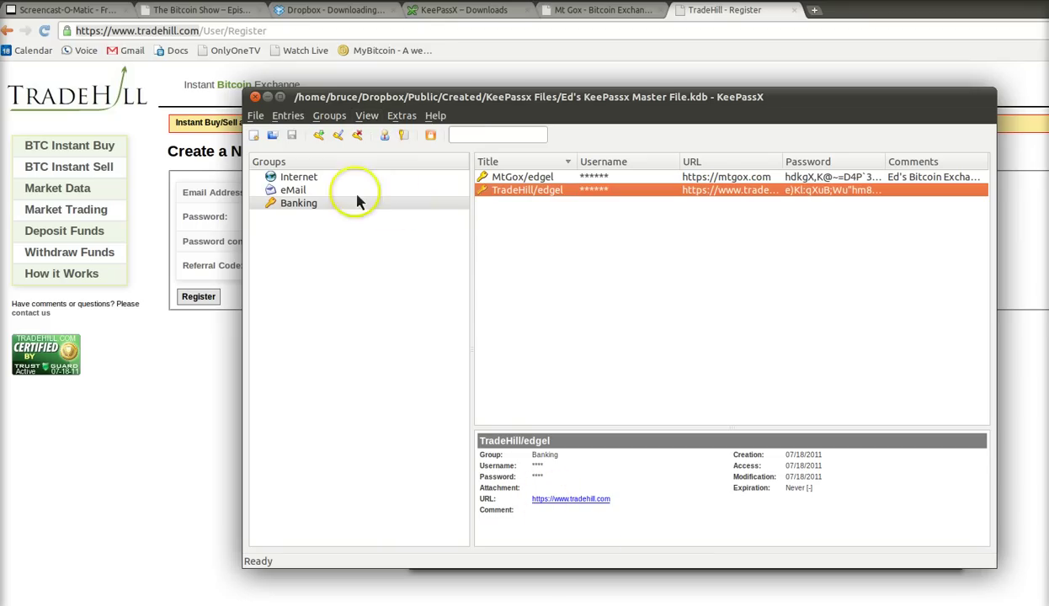
{"action": "left_click", "coordinate": [501, 178]}
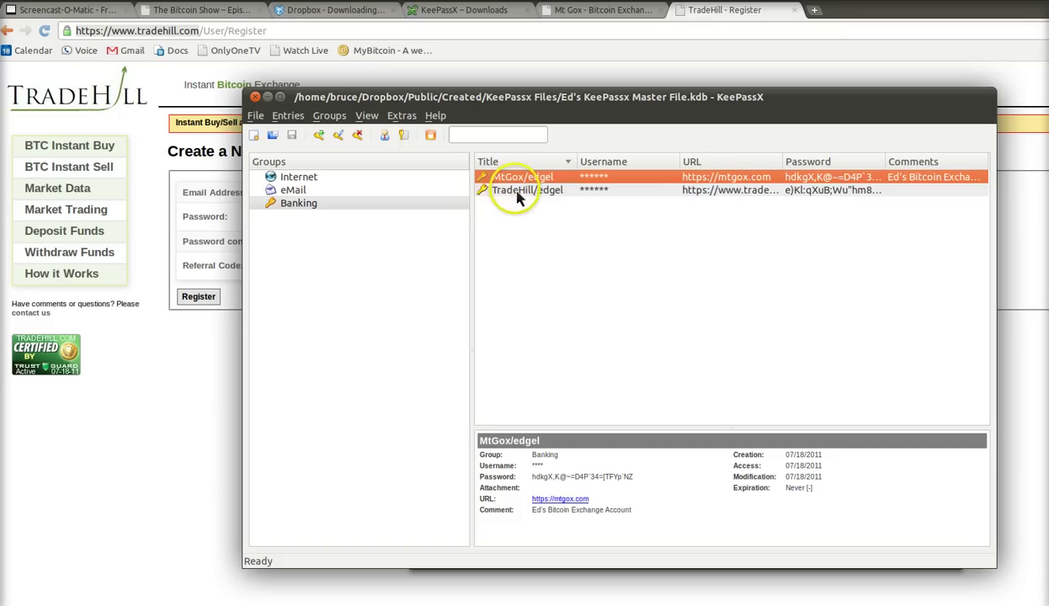
{"action": "left_click", "coordinate": [518, 192]}
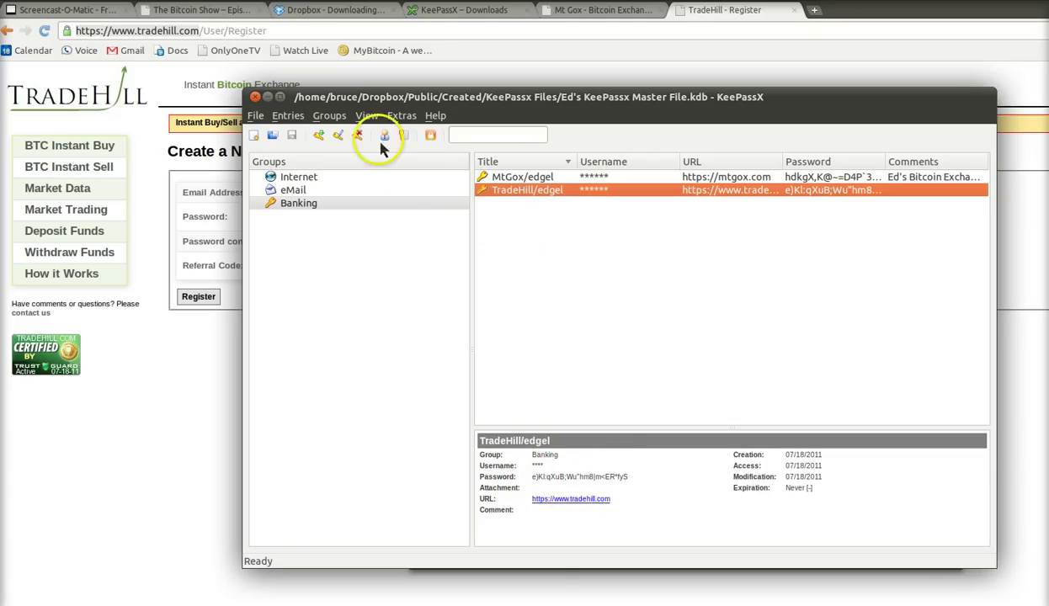
- Turn Hide Passwords back on so both Banking passwords are masked again
{"action": "left_click", "coordinate": [366, 115]}
{"action": "left_click", "coordinate": [404, 201]}
{"action": "left_click", "coordinate": [508, 179]}
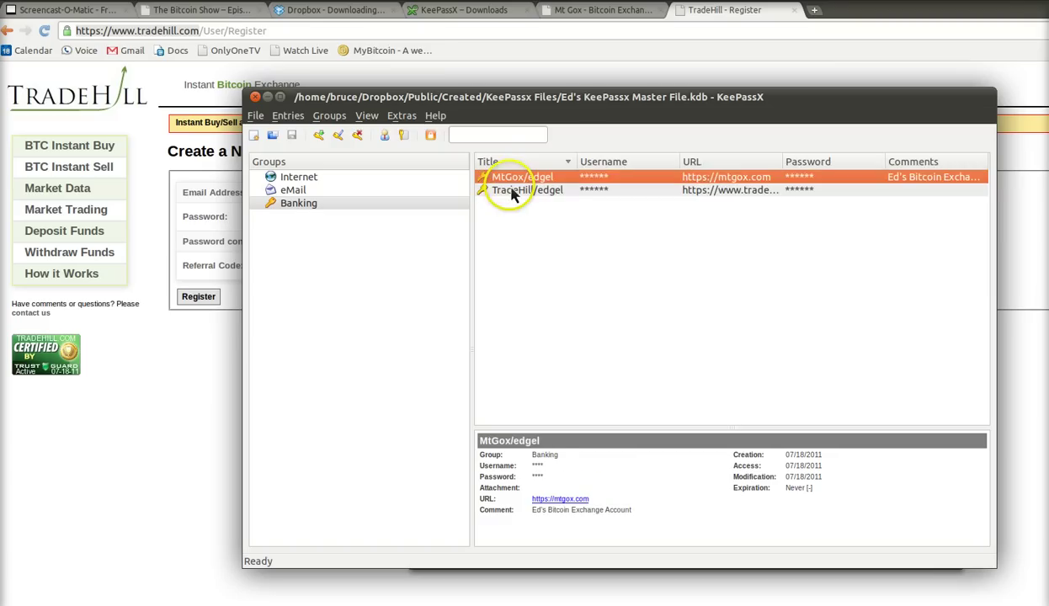
{"action": "left_click", "coordinate": [513, 190]}
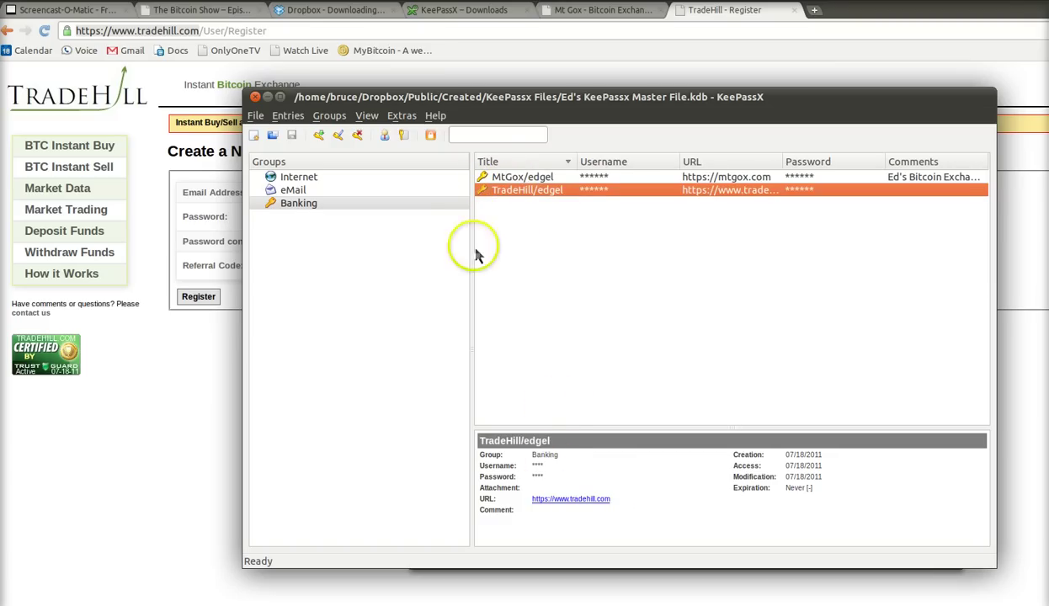
- Copy the TradeHill/edgel entry's password from KeePassX
{"action": "left_click", "coordinate": [213, 282]}
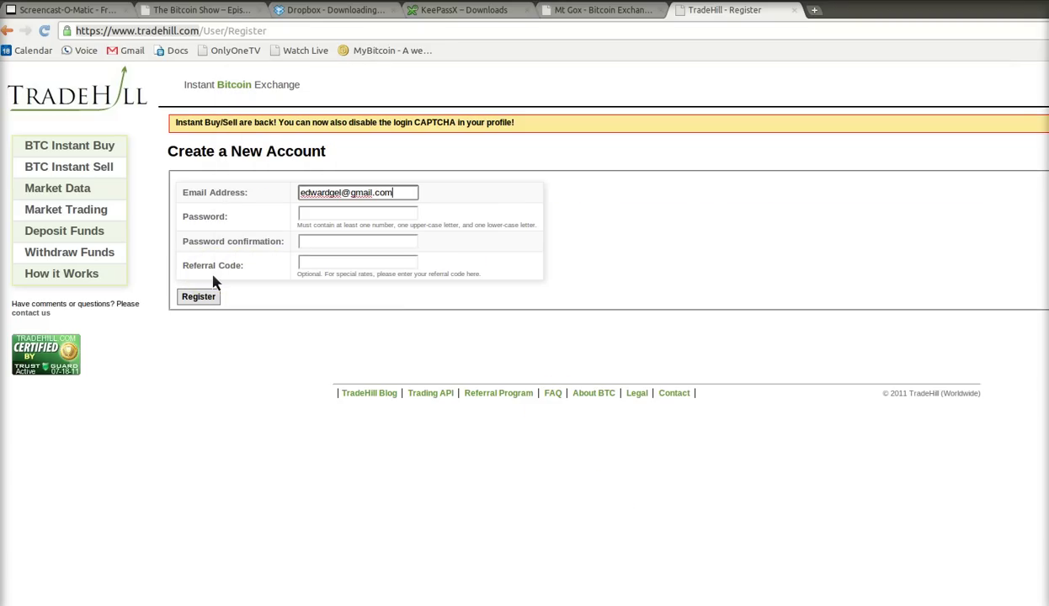
{"action": "key", "text": "alt+Tab"}
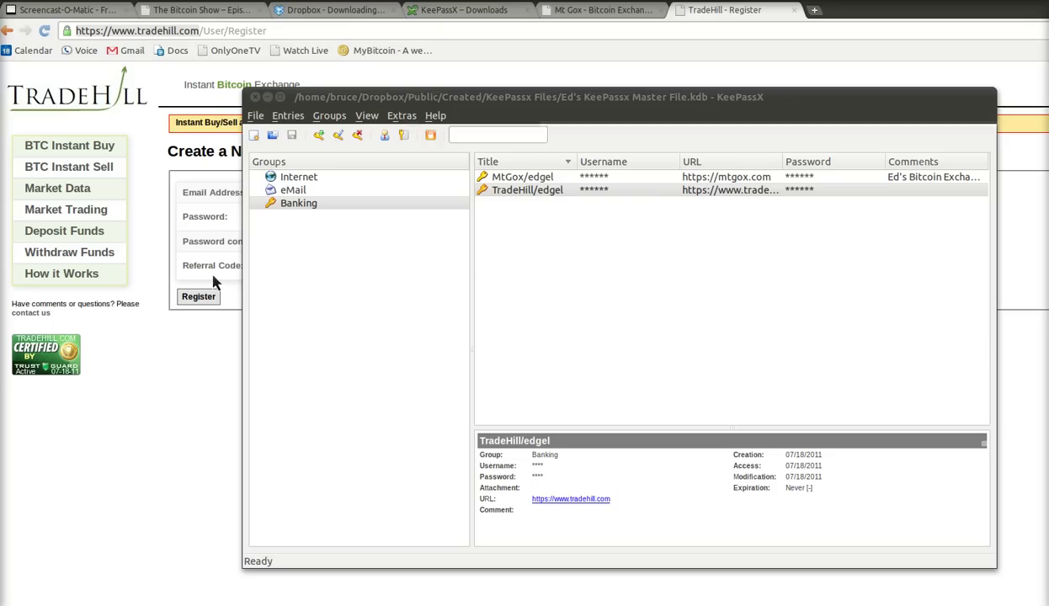
{"action": "left_click", "coordinate": [529, 191]}
{"action": "left_click", "coordinate": [403, 137]}
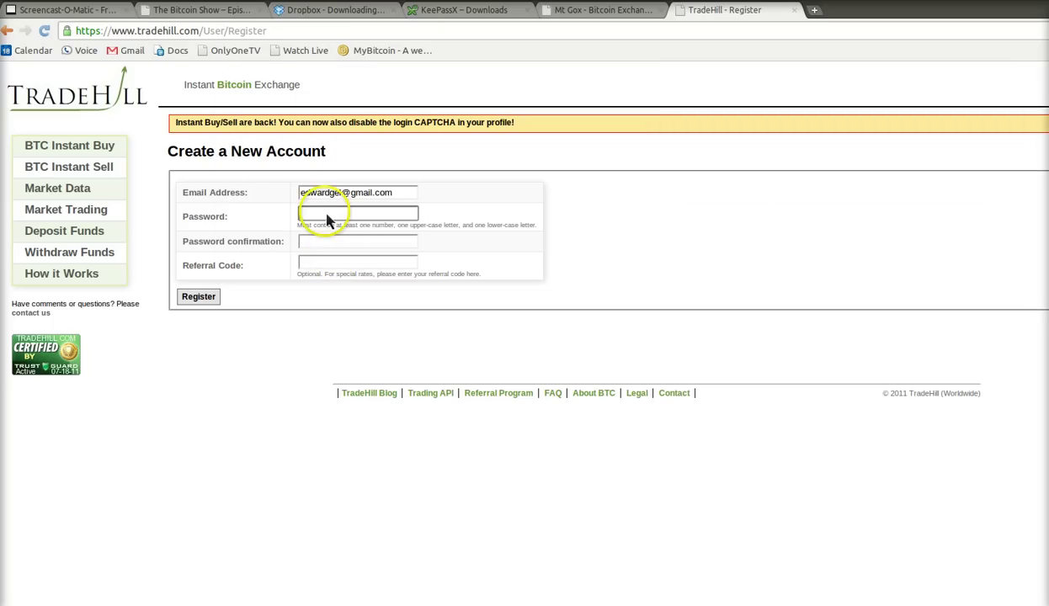
{"action": "left_click", "coordinate": [329, 217]}
{"action": "key", "text": "ctrl+v"}
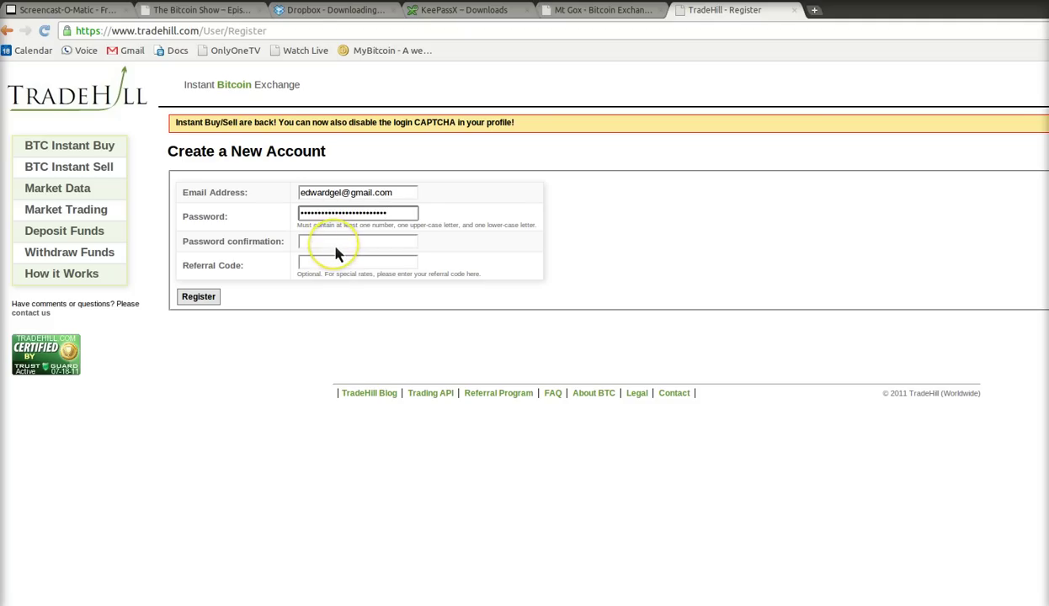
{"action": "left_click", "coordinate": [335, 251]}
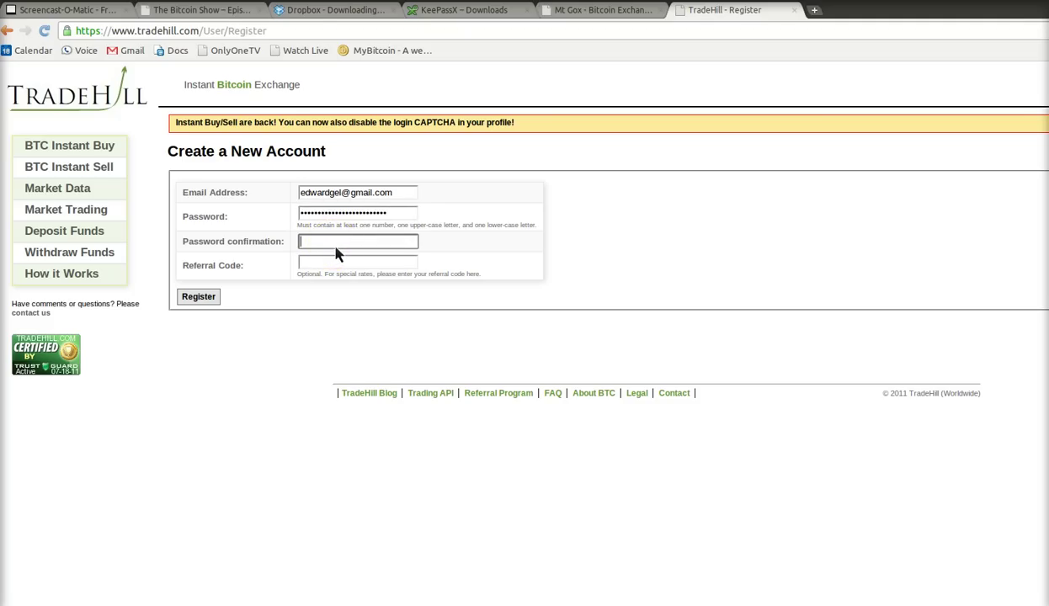
{"action": "key", "text": "ctrl+v"}
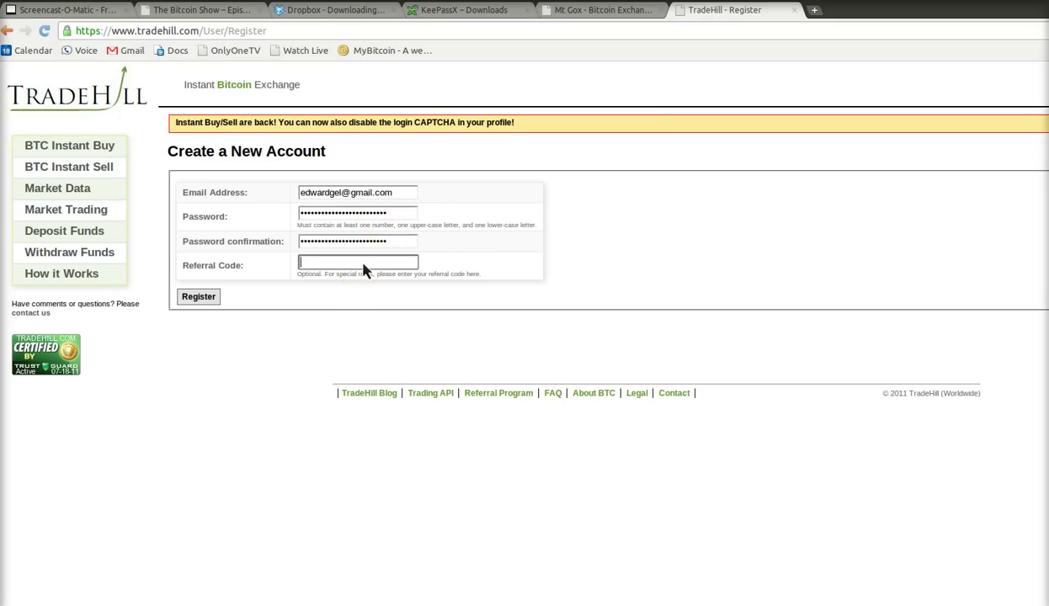
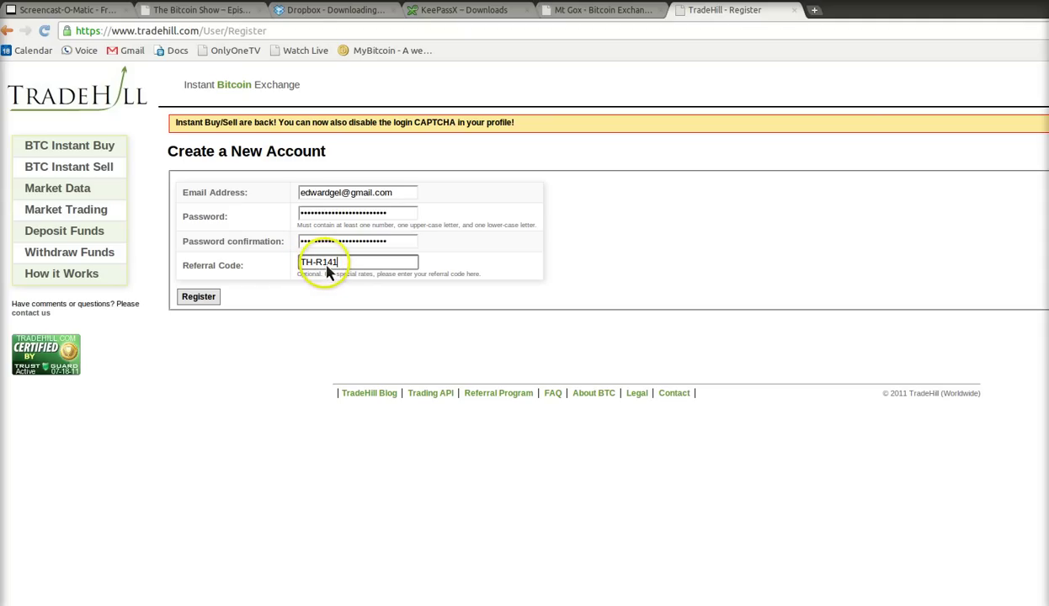
{"action": "left_click", "coordinate": [211, 300]}
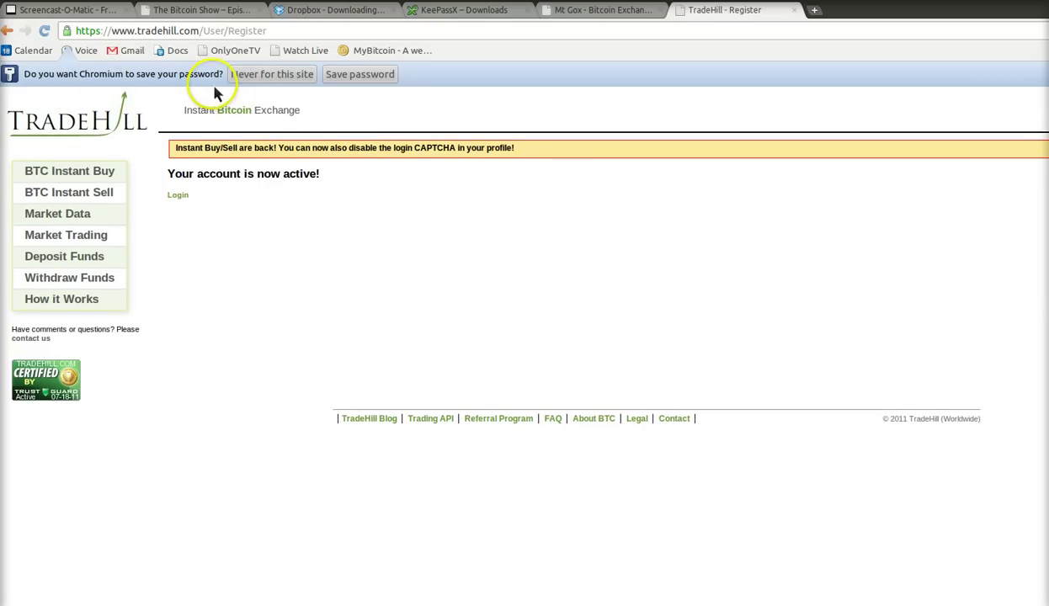
- Choose 'Never for this site' on the save-password bar and open TradeHill's Login page
{"action": "left_click", "coordinate": [272, 82]}
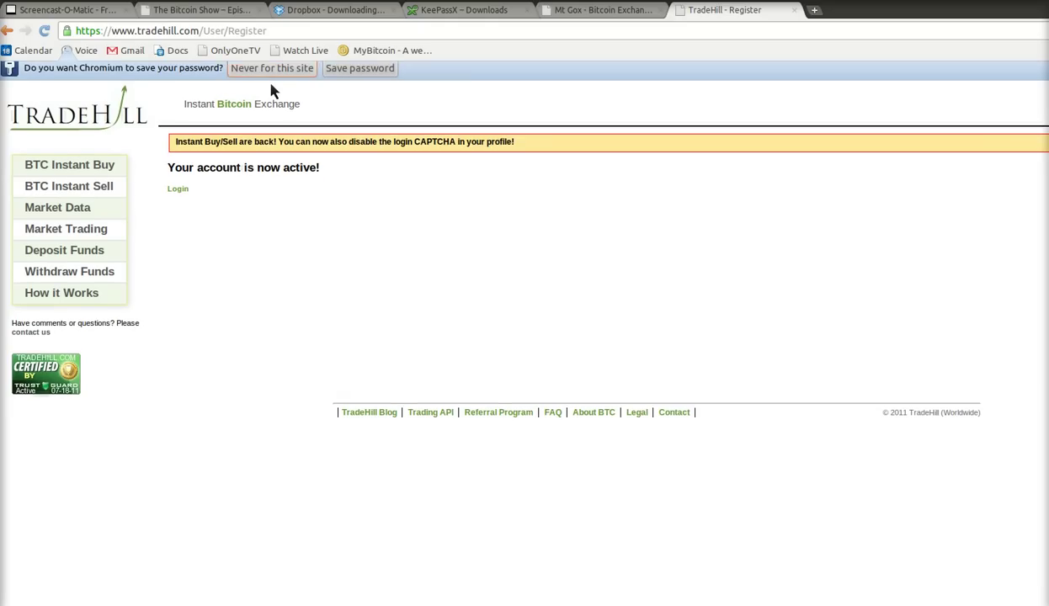
{"action": "left_click", "coordinate": [295, 291]}
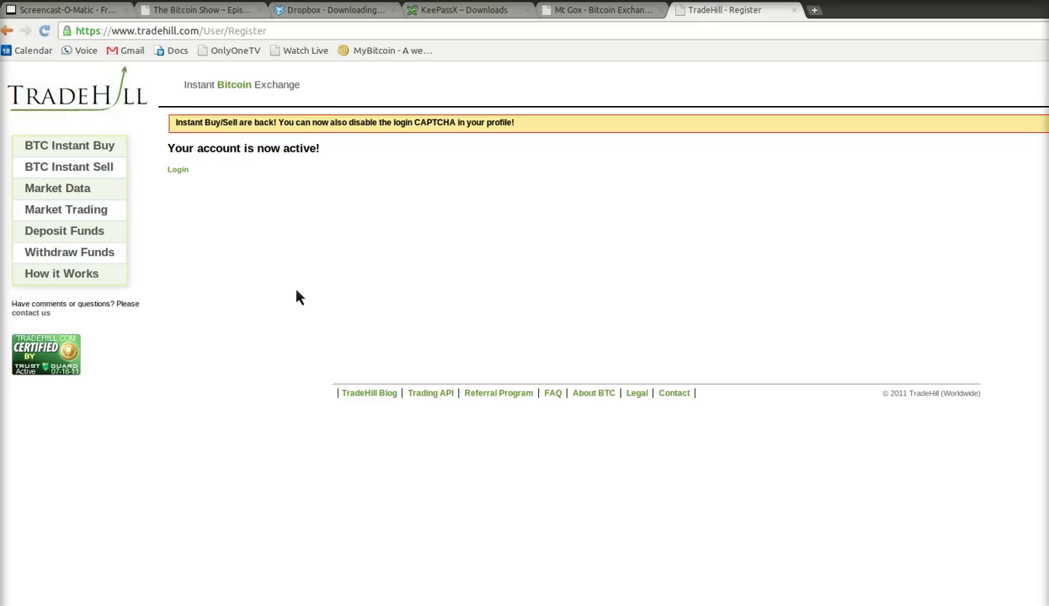
{"action": "key", "text": "alt+Tab"}
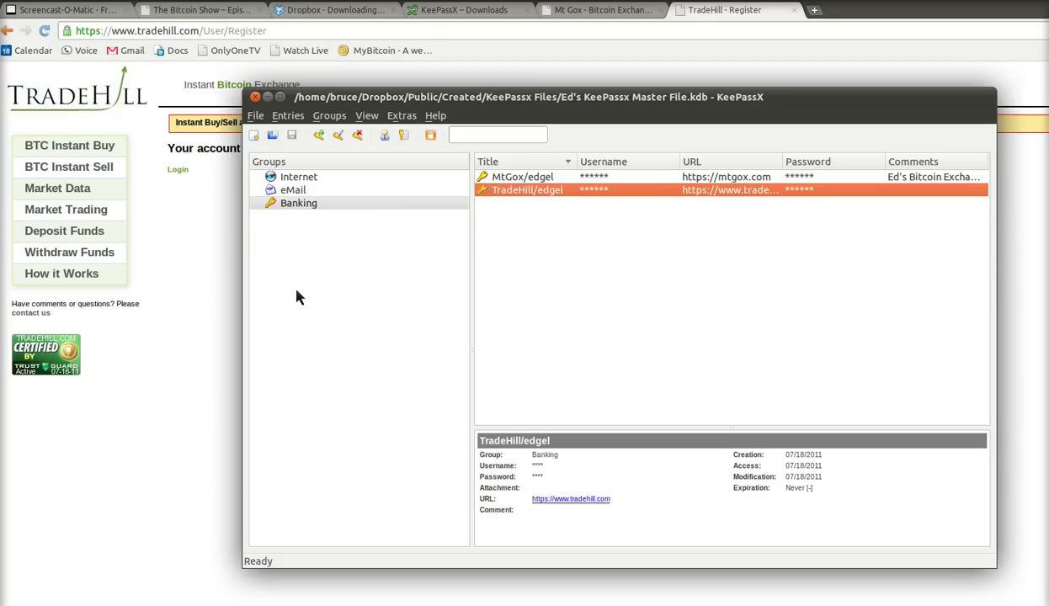
{"action": "left_click", "coordinate": [174, 311]}
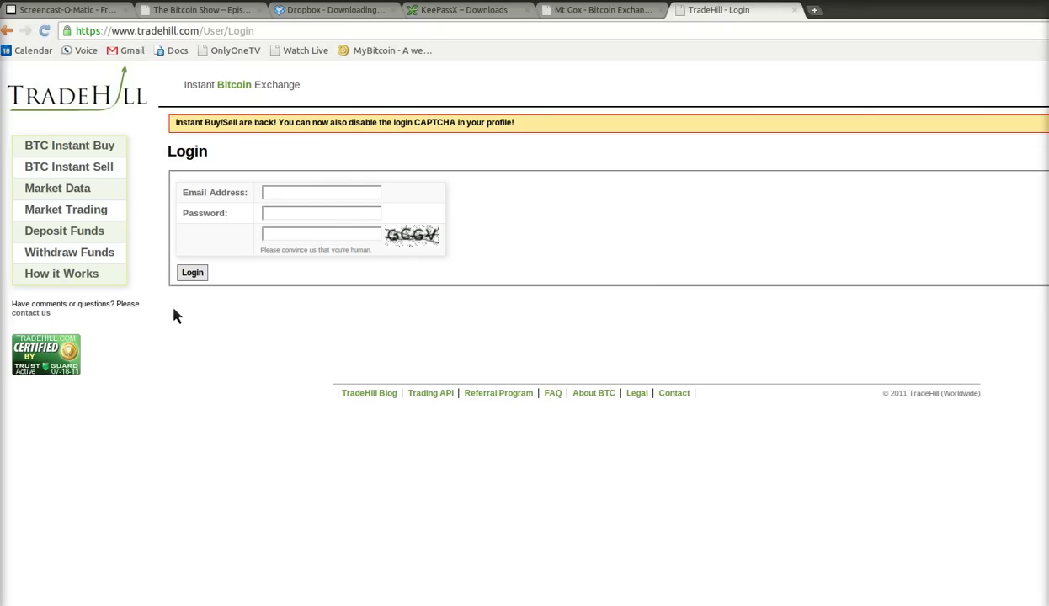
{"action": "left_click", "coordinate": [329, 199]}
{"action": "key", "text": "alt+Tab"}
{"action": "left_click", "coordinate": [531, 191]}
{"action": "left_click", "coordinate": [401, 136]}
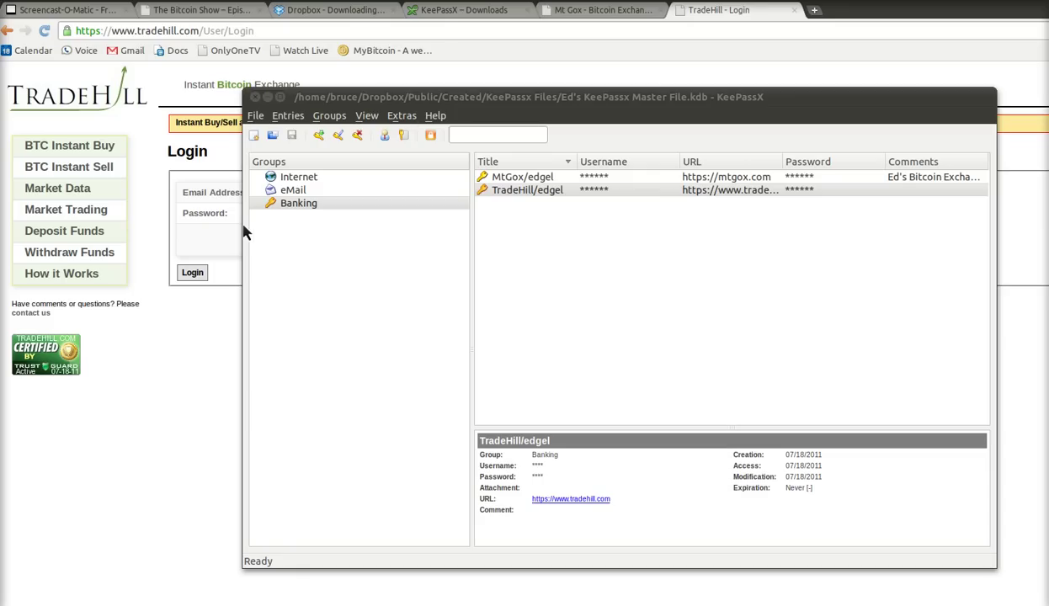
{"action": "left_click", "coordinate": [502, 192]}
{"action": "left_click", "coordinate": [417, 143]}
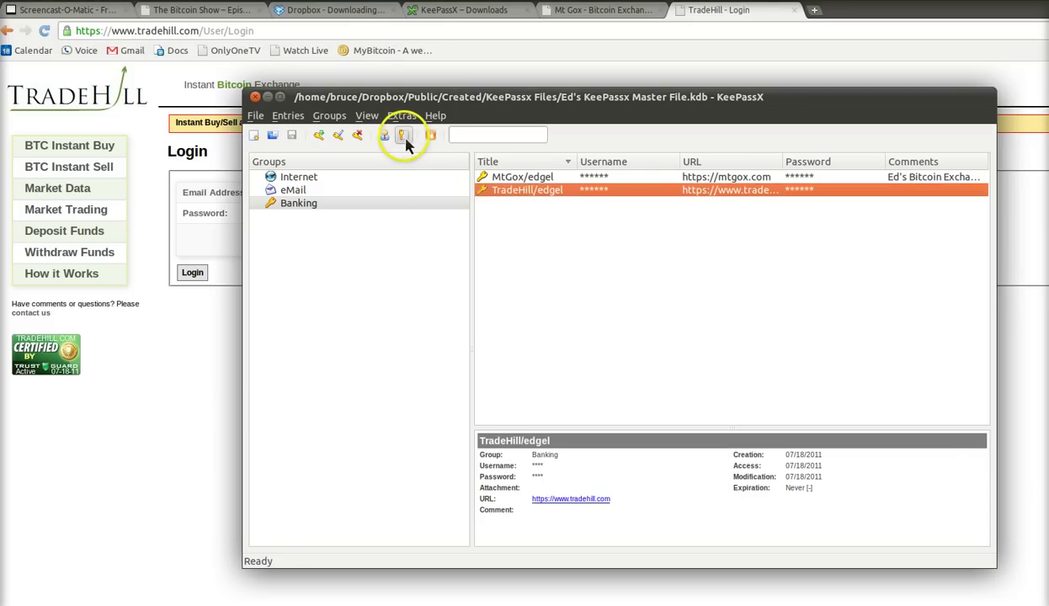
{"action": "key", "text": "ctrl+v"}
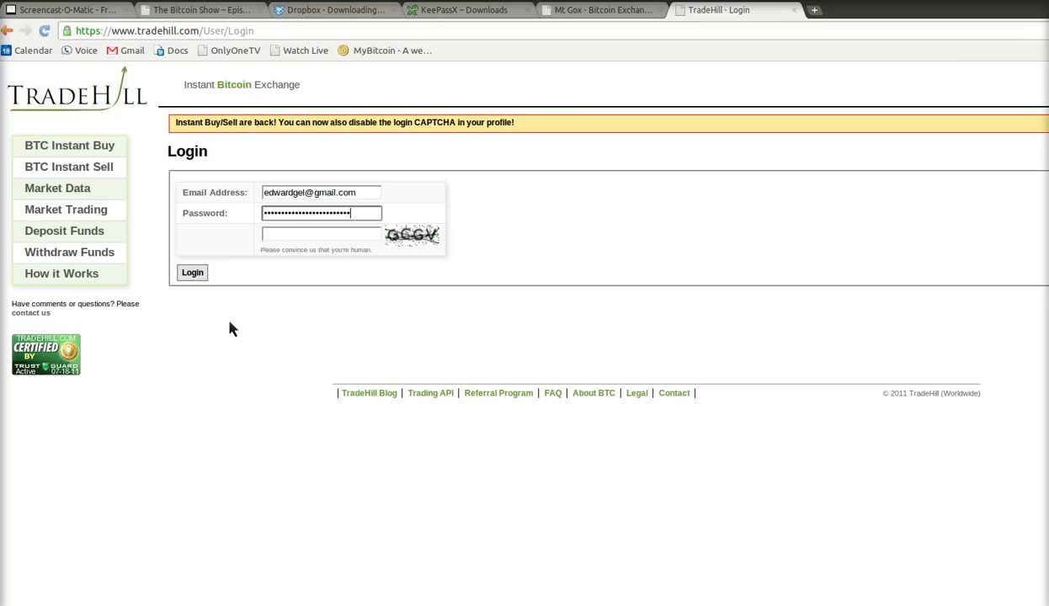
{"action": "key", "text": "Tab"}
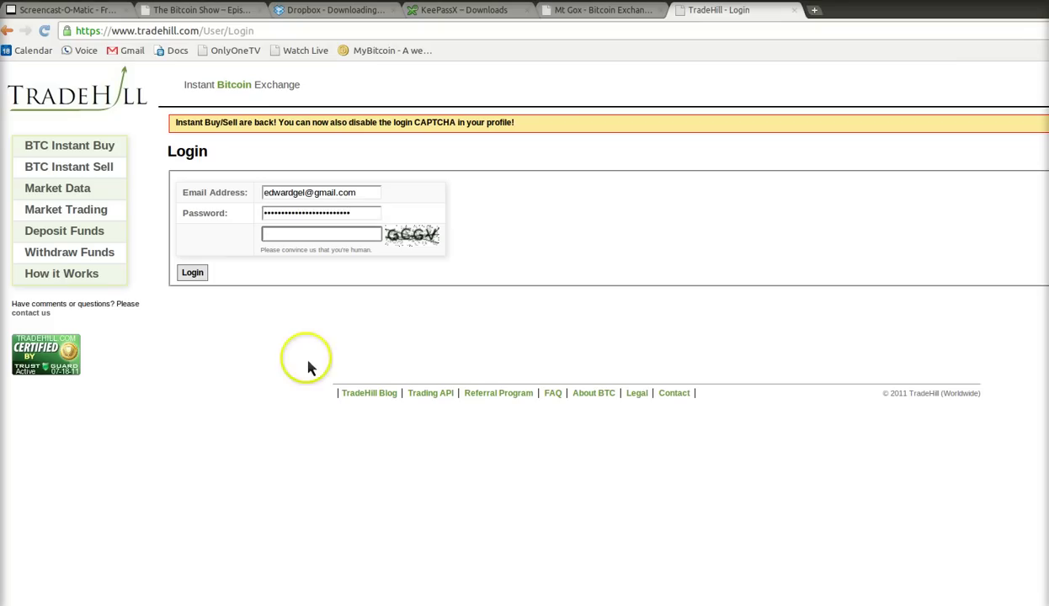
- Enter the CAPTCHA 'GCGV' and submit the TradeHill login
{"action": "left_click", "coordinate": [307, 362]}
{"action": "type", "text": "GCGV"}
{"action": "left_click", "coordinate": [219, 267]}
{"action": "left_click", "coordinate": [198, 278]}
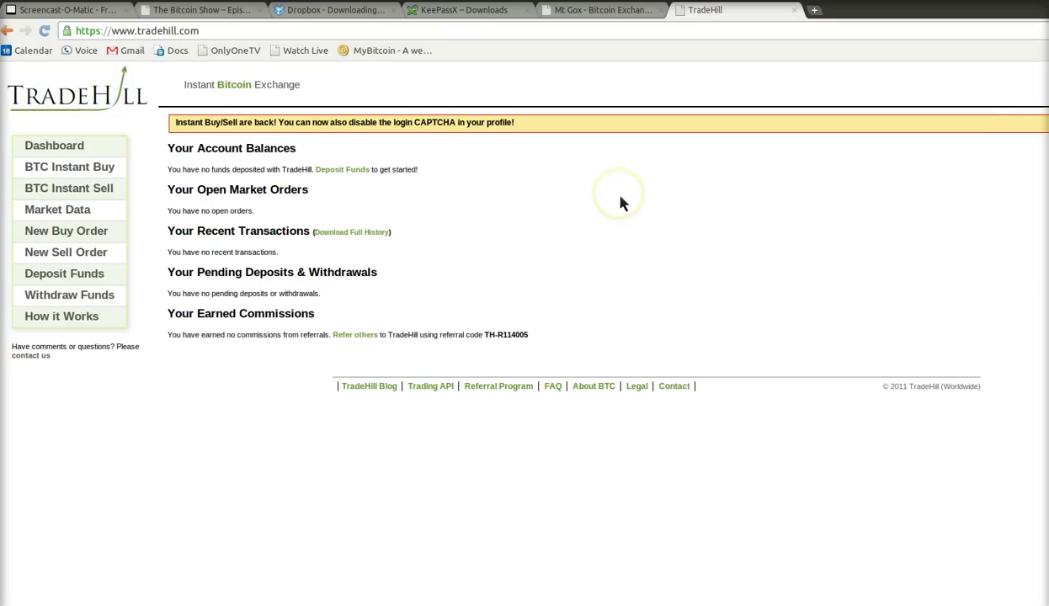
- Back in KeePassX, look over the stored entries around TradeHill/edgel
{"action": "key", "text": "alt+Tab"}
{"action": "left_click", "coordinate": [549, 189]}
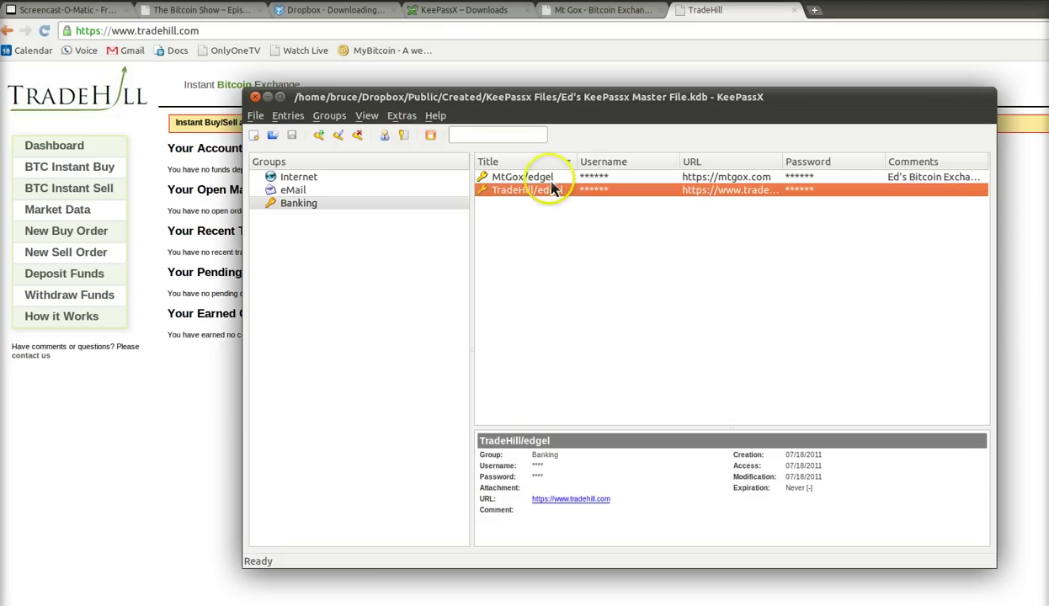
{"action": "key", "text": "Up"}
{"action": "key", "text": "Down"}
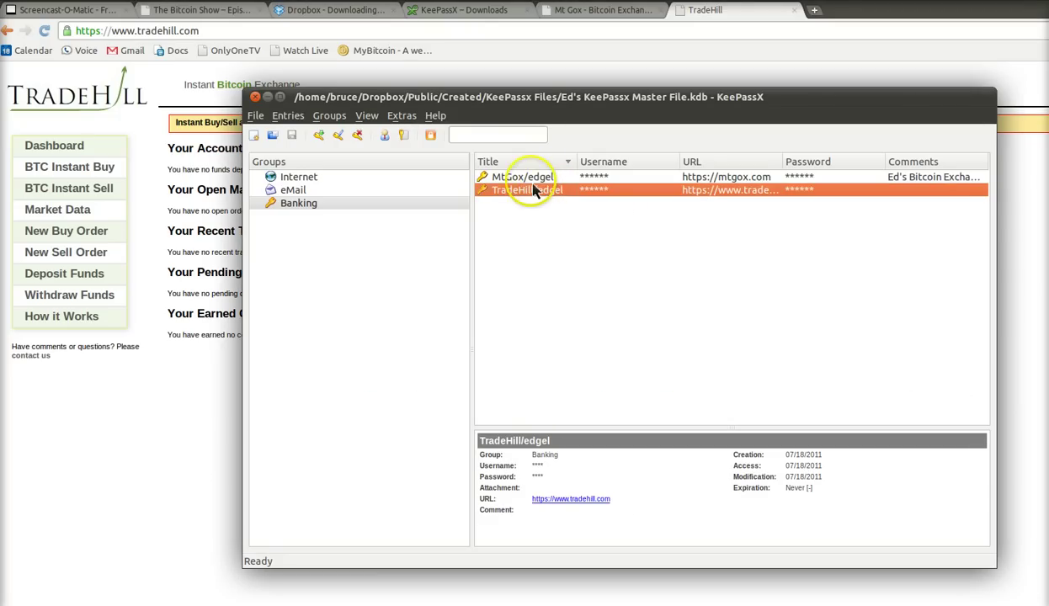
{"action": "left_click", "coordinate": [523, 180]}
{"action": "left_click", "coordinate": [519, 191]}
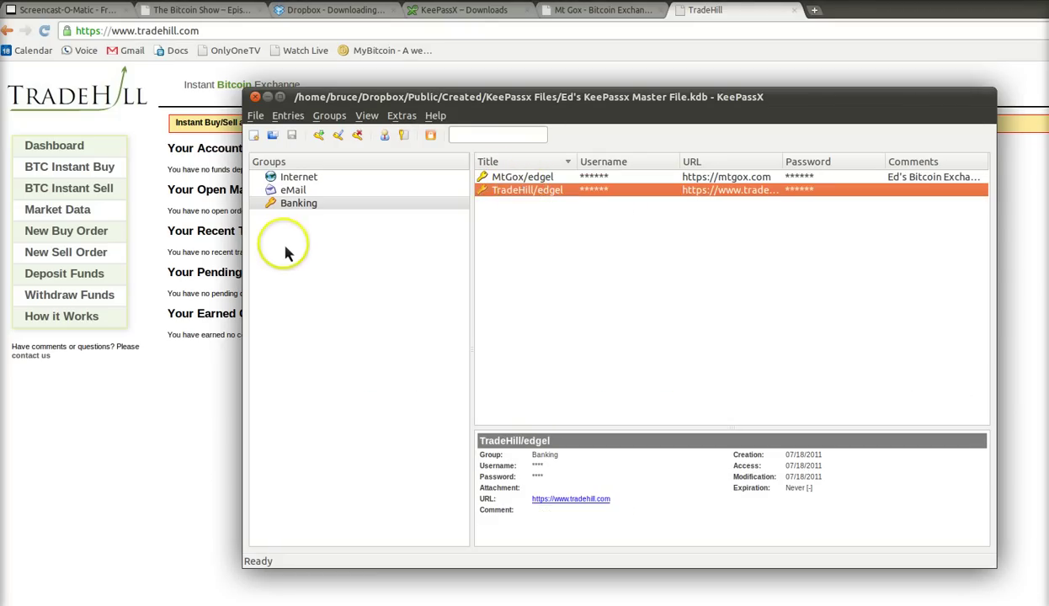
- Add a new group named Forums with a monitor icon
{"action": "left_click", "coordinate": [330, 116]}
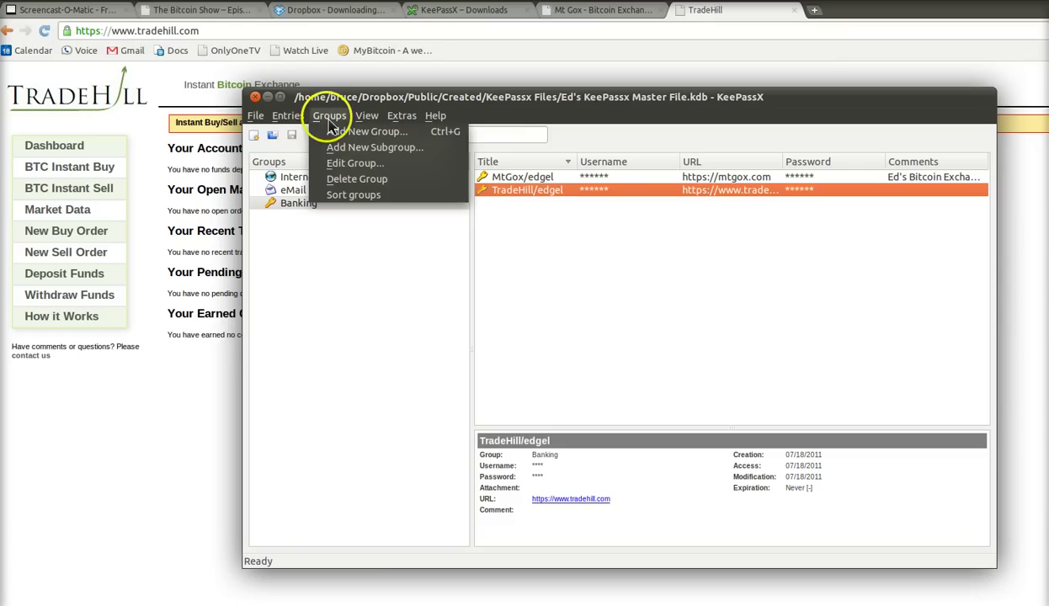
{"action": "left_click", "coordinate": [354, 132]}
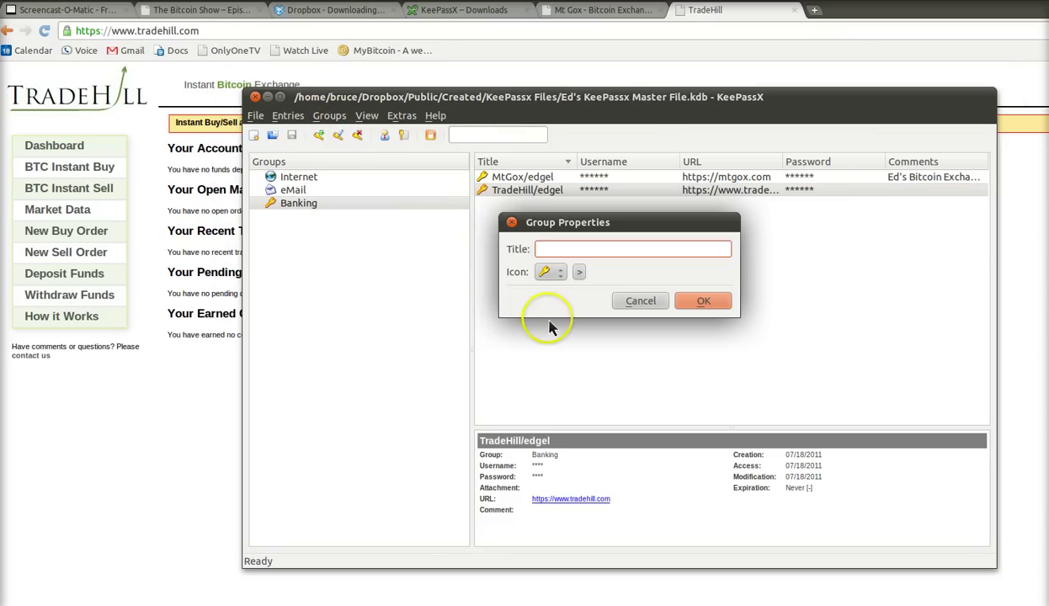
{"action": "type", "text": "Forum"}
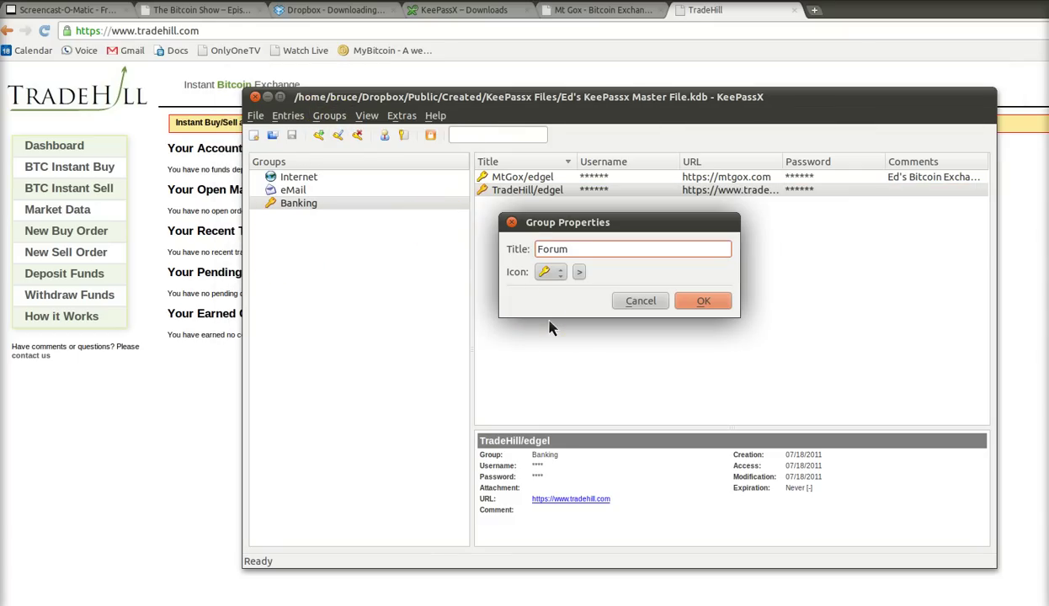
{"action": "key", "text": "Tab"}
{"action": "key", "text": "alt+Down"}
{"action": "key", "text": "Up"}
{"action": "key", "text": "Up"}
{"action": "key", "text": "Up"}
{"action": "key", "text": "Return"}
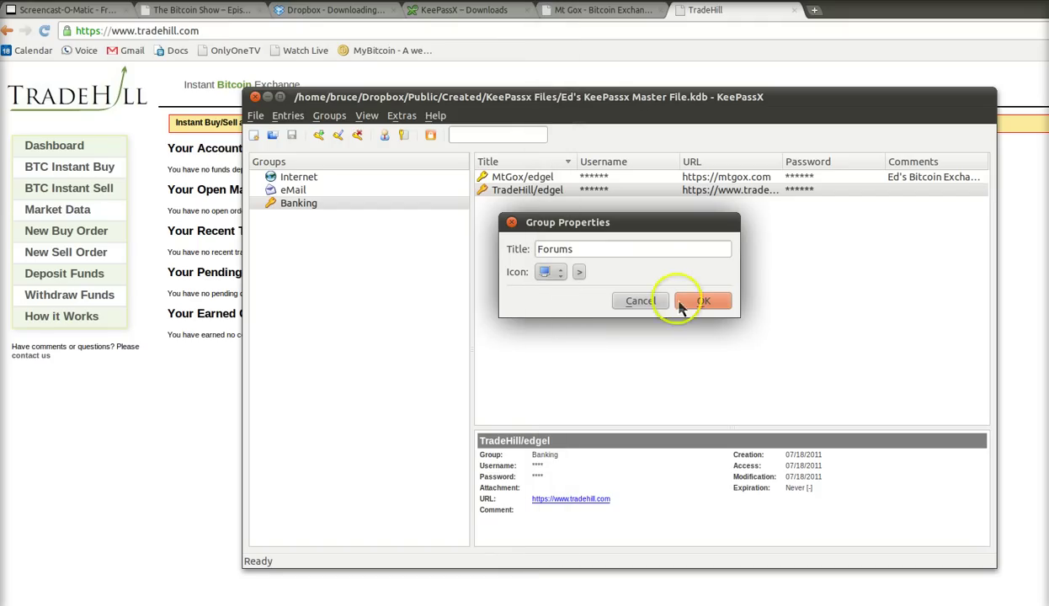
{"action": "left_click", "coordinate": [676, 302]}
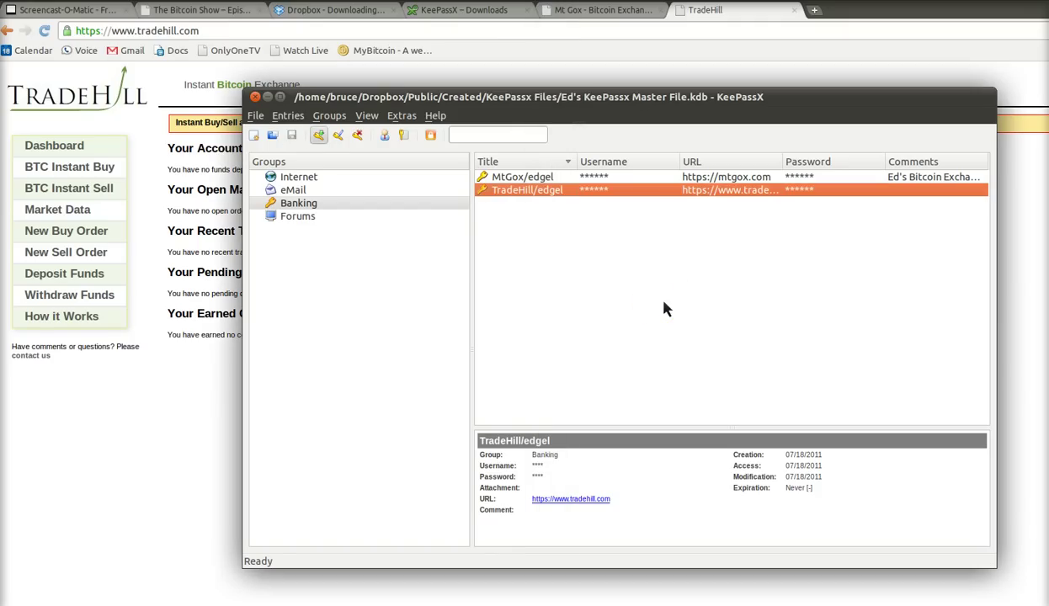
- Add a new group named Blogs with a different icon
{"action": "key", "text": "alt+g"}
{"action": "key", "text": "Down"}
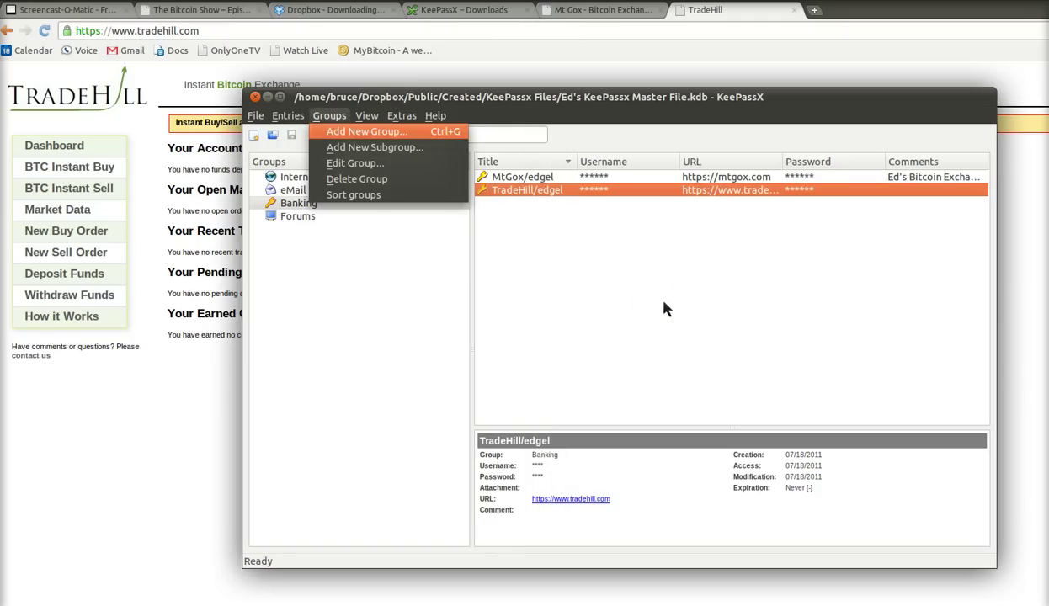
{"action": "key", "text": "Return"}
{"action": "type", "text": "Blogs"}
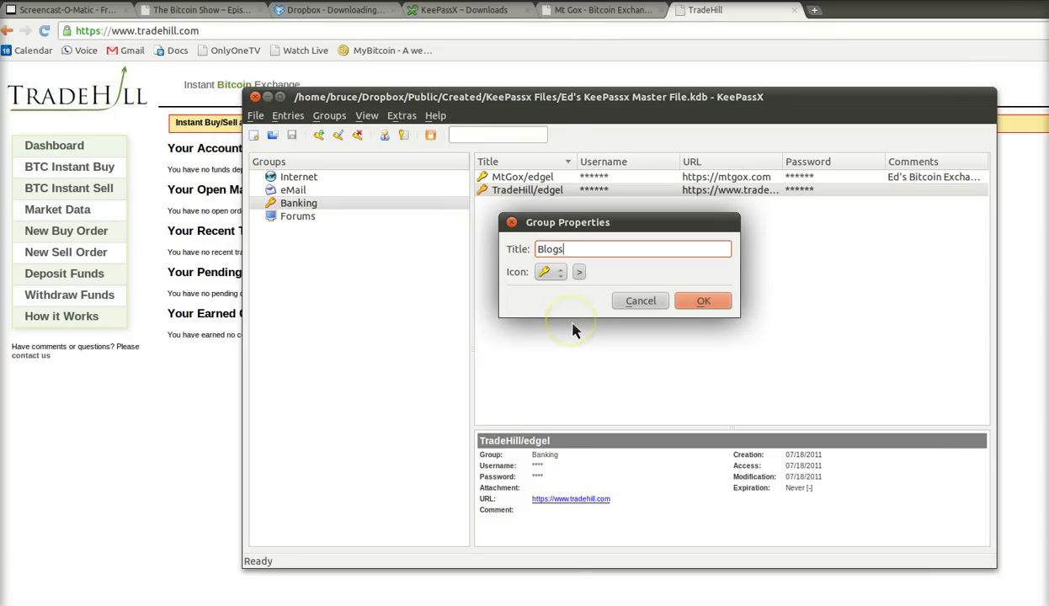
{"action": "key", "text": "Tab"}
{"action": "key", "text": "space"}
{"action": "key", "text": "Down"}
{"action": "key", "text": "Down"}
{"action": "key", "text": "Down"}
{"action": "key", "text": "Return"}
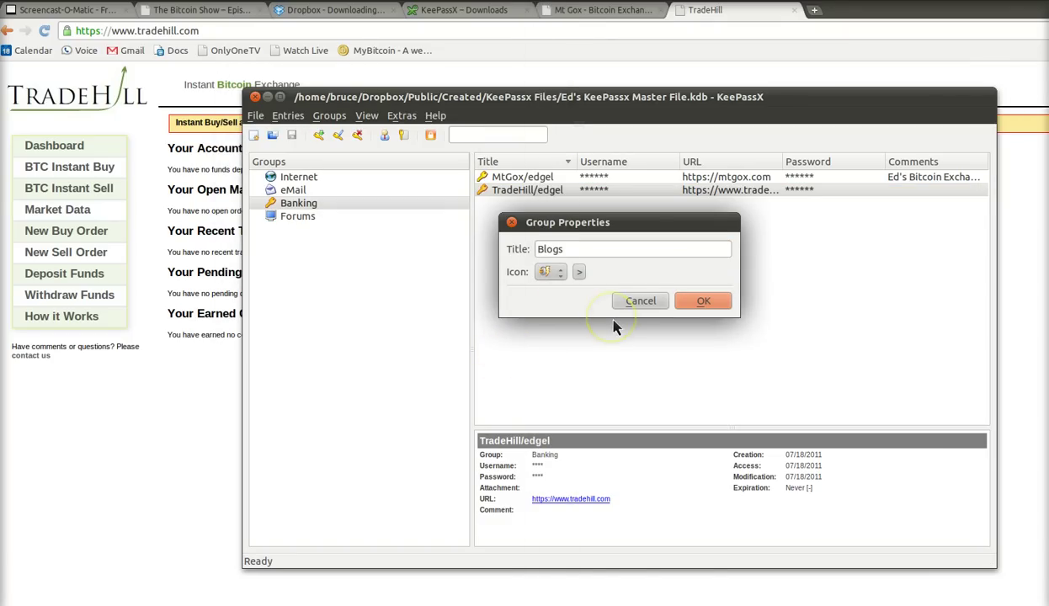
{"action": "key", "text": "Return"}
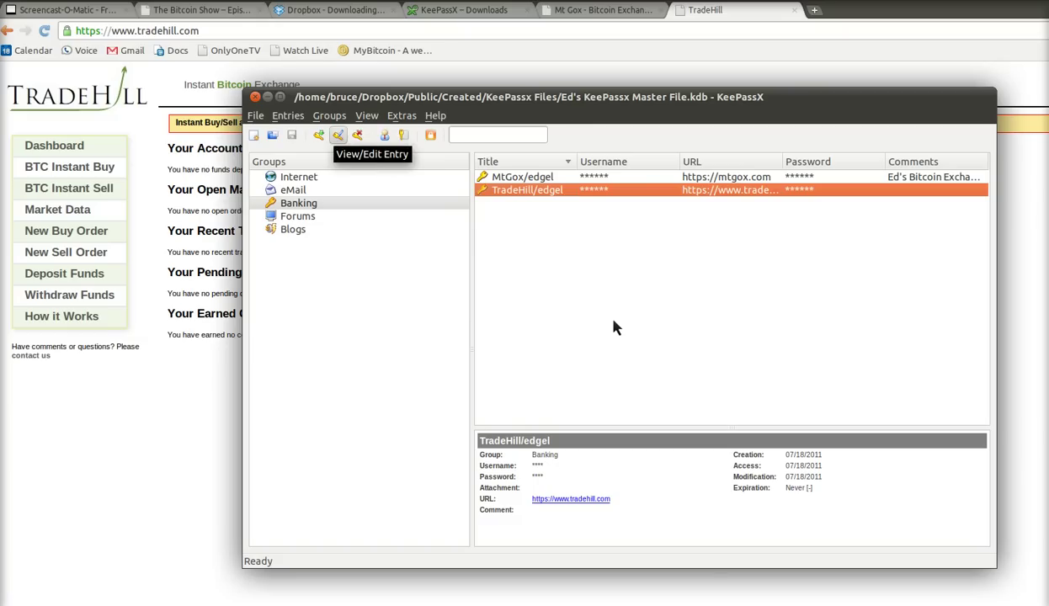
- Add a new group titled Gmail, picking its icon from the icon list
{"action": "left_click", "coordinate": [329, 116]}
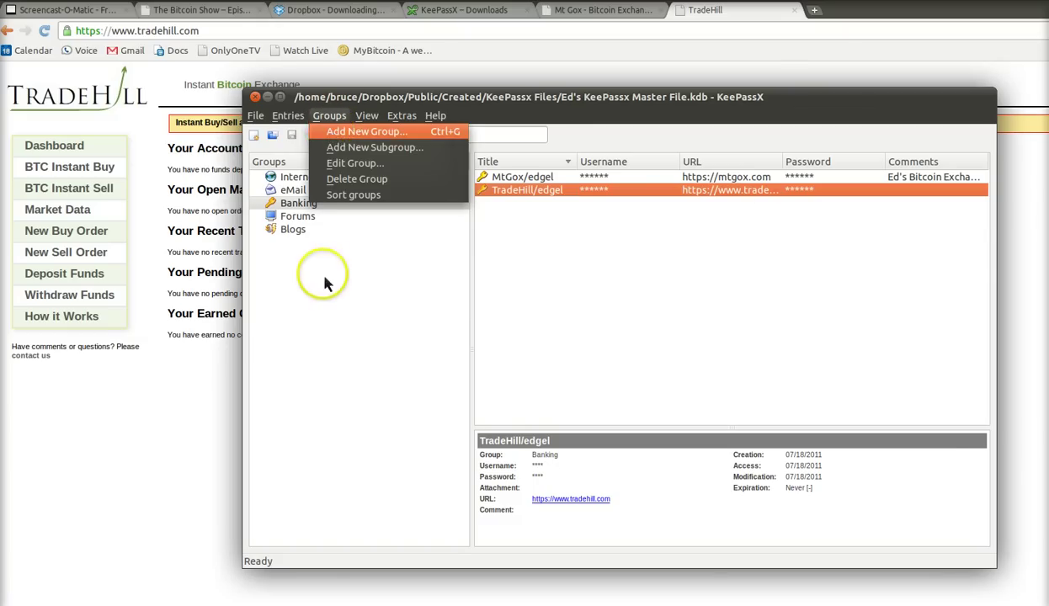
{"action": "left_click", "coordinate": [333, 134]}
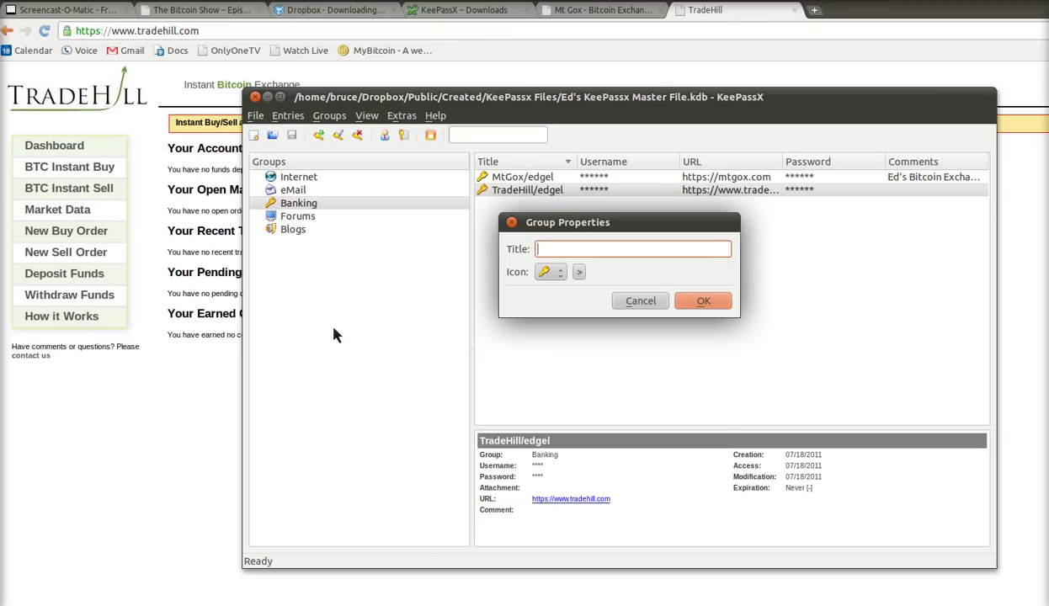
{"action": "type", "text": "Gmail"}
{"action": "left_click", "coordinate": [551, 272]}
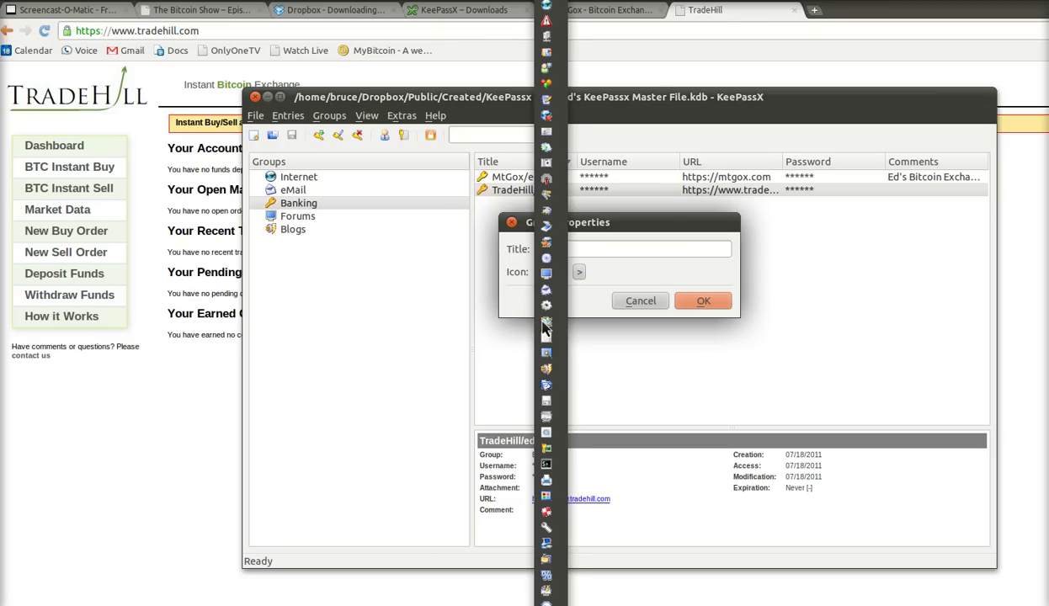
{"action": "key", "text": "Up"}
{"action": "key", "text": "Up"}
{"action": "key", "text": "Up"}
{"action": "key", "text": "Up"}
{"action": "key", "text": "Return"}
{"action": "left_click", "coordinate": [696, 303]}
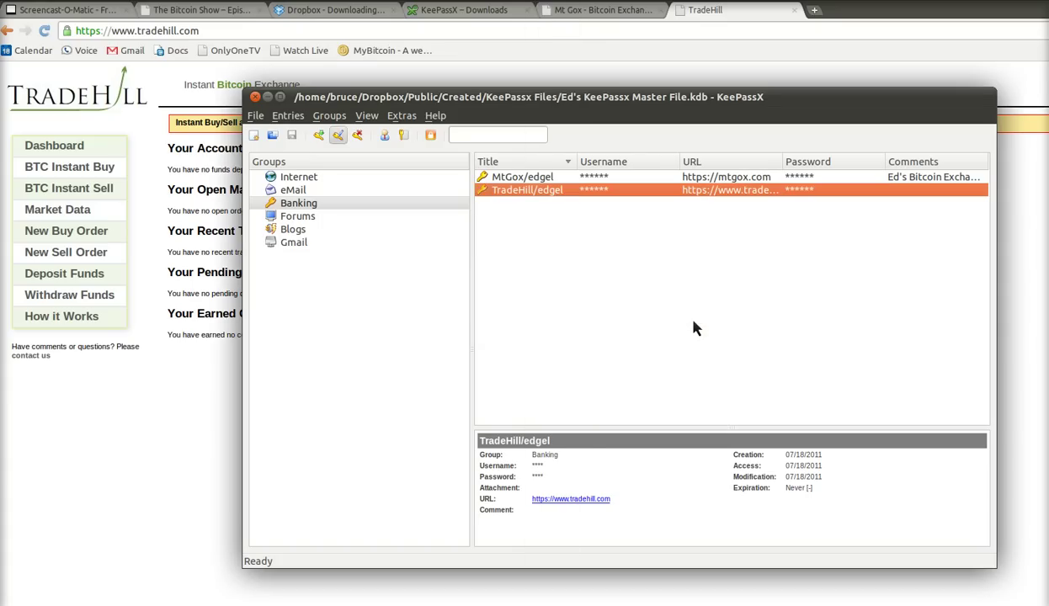
- View the contents of the Internet, eMail, Banking, Forums, Blogs and Gmail groups in turn
{"action": "left_click", "coordinate": [295, 177]}
{"action": "left_click", "coordinate": [294, 192]}
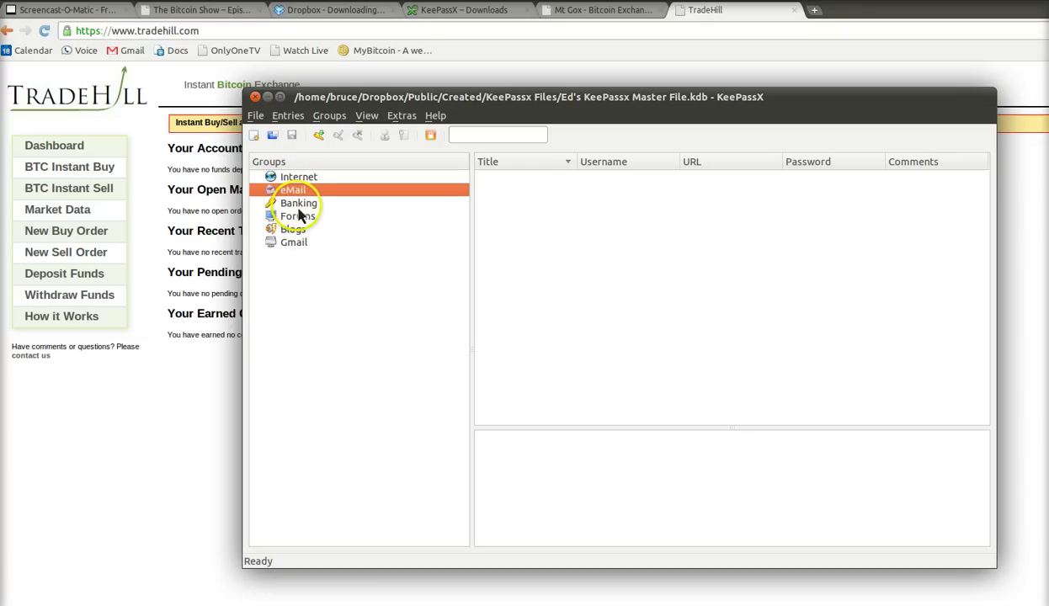
{"action": "left_click", "coordinate": [296, 207]}
{"action": "left_click", "coordinate": [293, 218]}
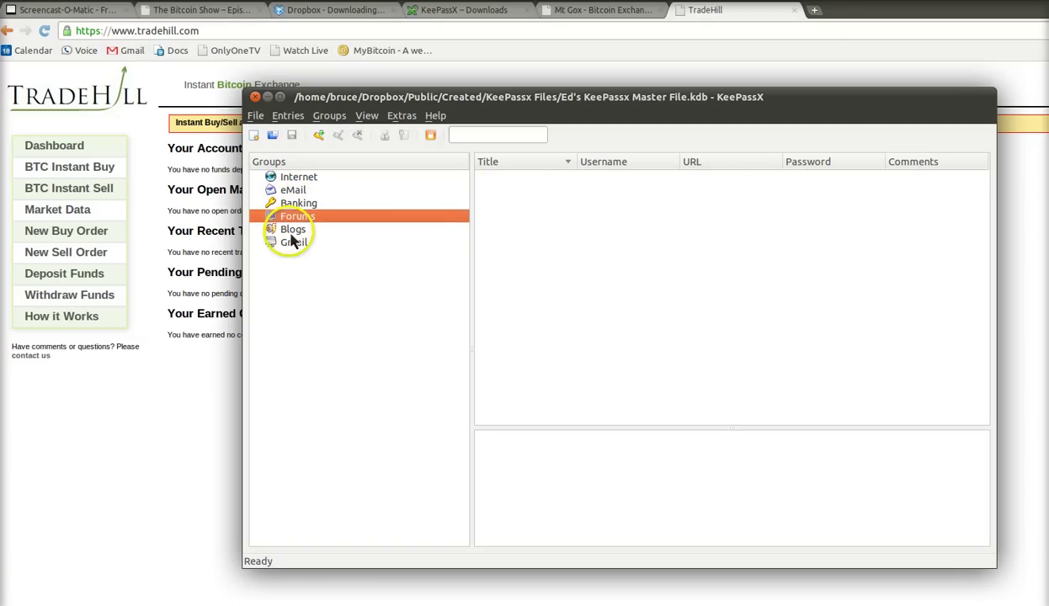
{"action": "left_click", "coordinate": [293, 231]}
{"action": "left_click", "coordinate": [293, 243]}
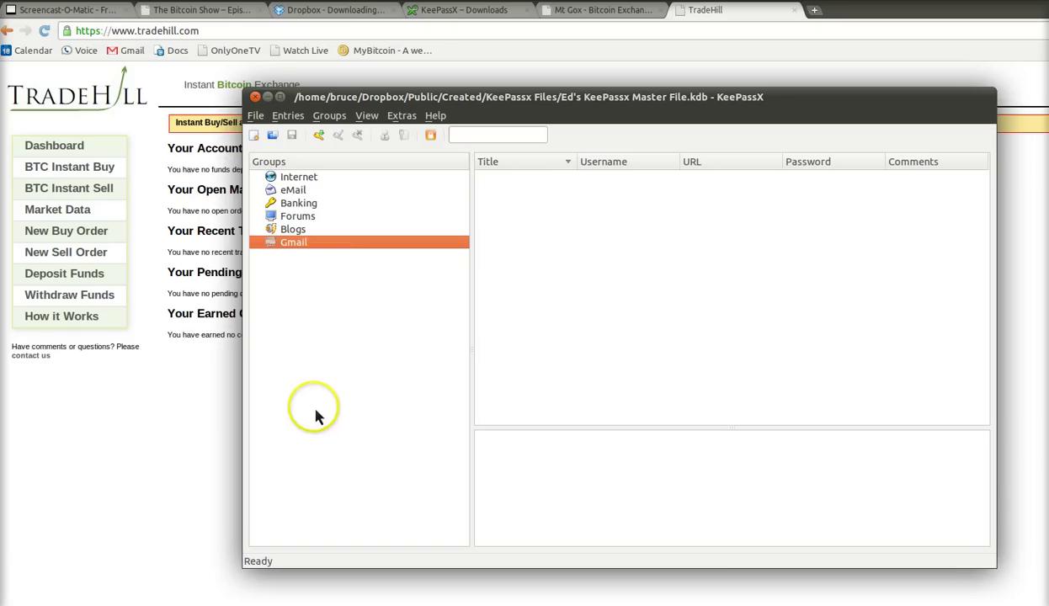
- Search the database for 'tradehill' and select the TradeHill/edgel result
{"action": "left_click", "coordinate": [493, 137]}
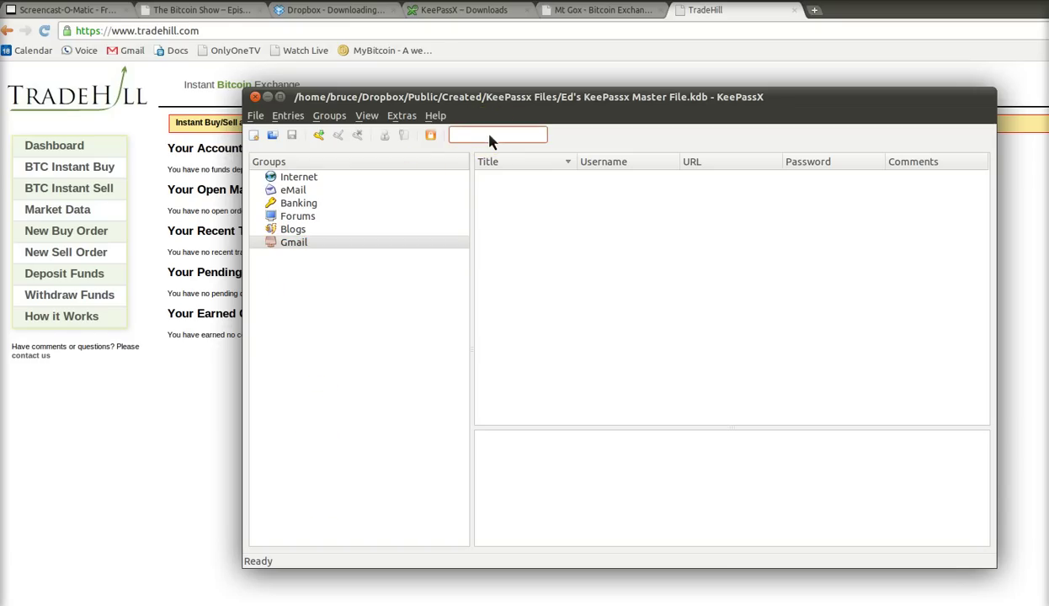
{"action": "type", "text": "tradehill"}
{"action": "key", "text": "Return"}
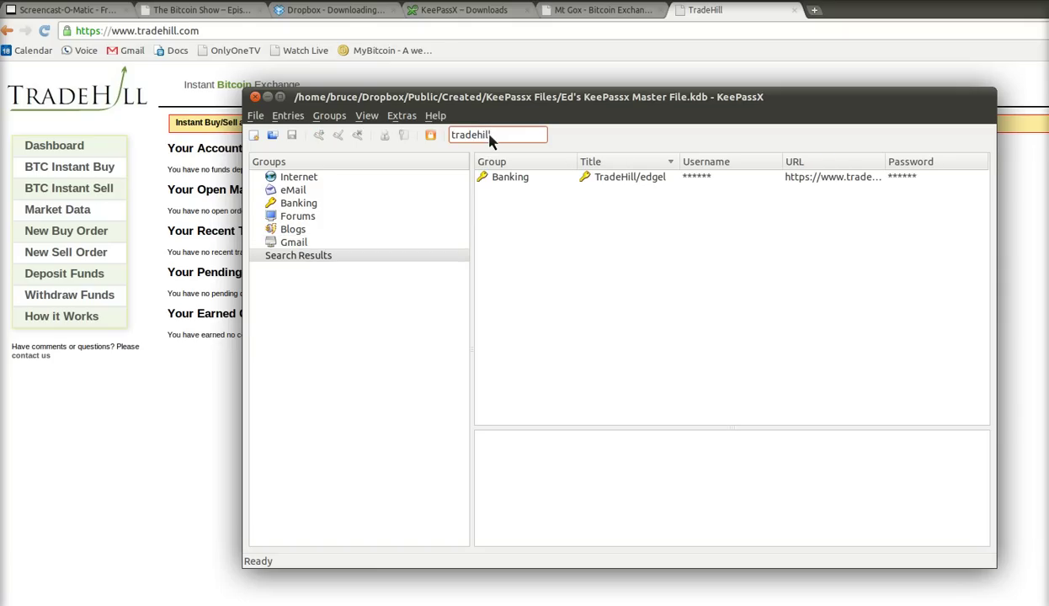
{"action": "left_click", "coordinate": [621, 183]}
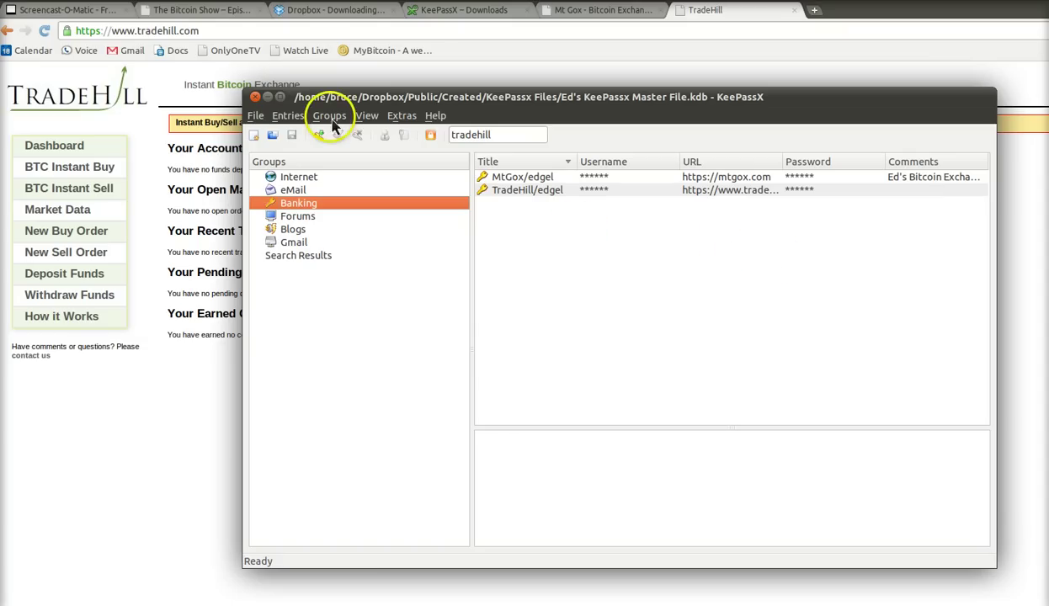
- Close the database, then open Ed's KeePassx Master File.kdb from Dropbox > Public > Created > KeePassx Files
{"action": "left_click", "coordinate": [256, 98]}
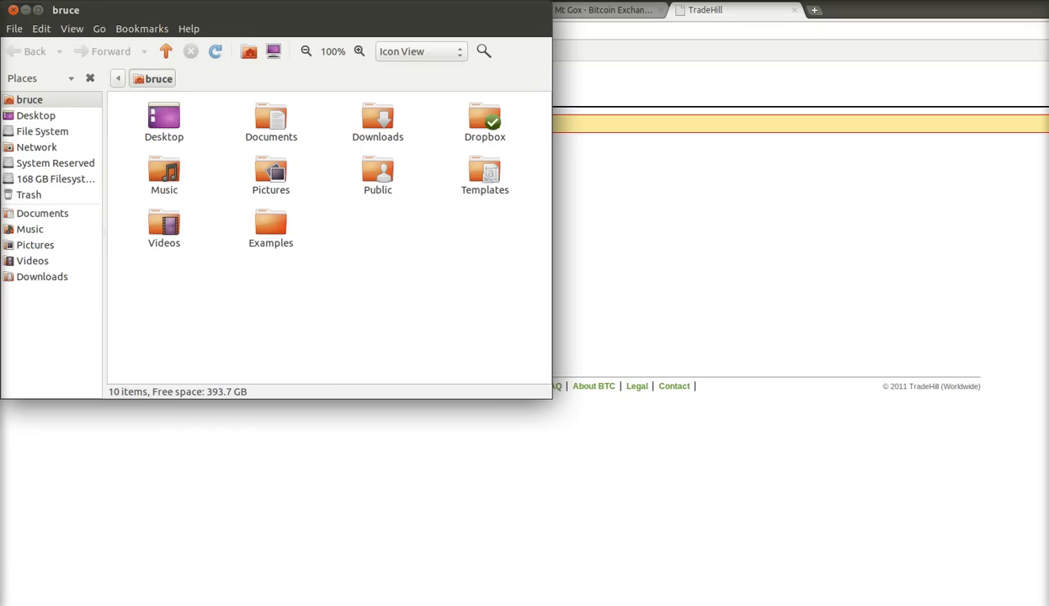
{"action": "left_click", "coordinate": [286, 9]}
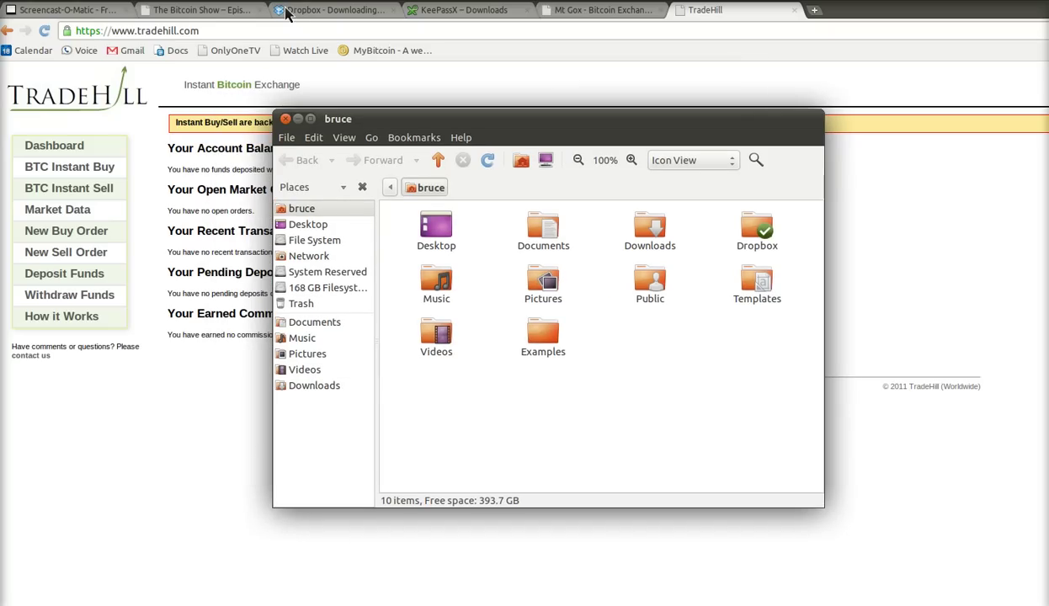
{"action": "key", "text": "Return"}
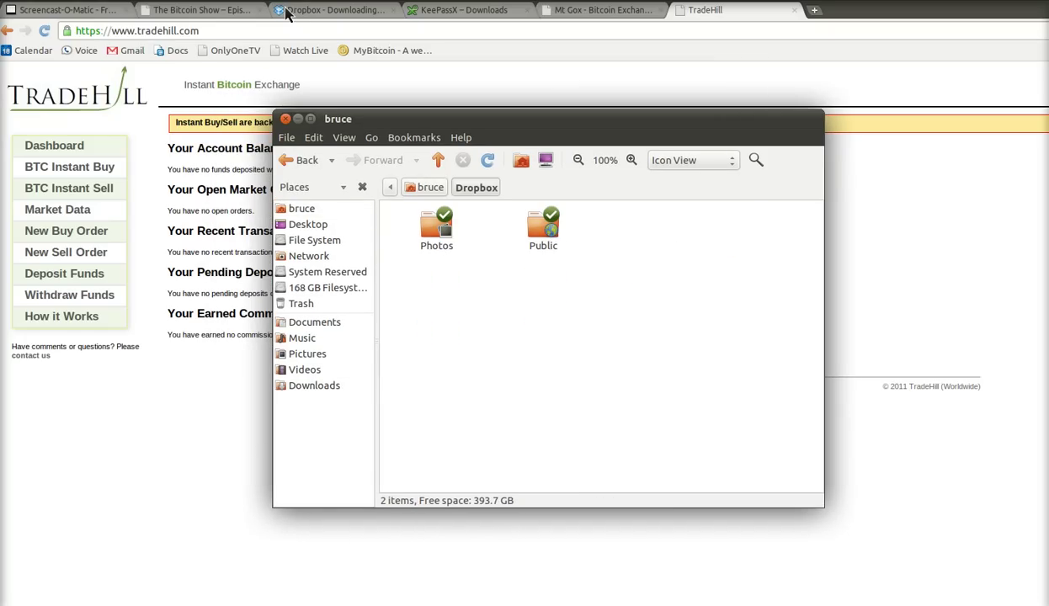
{"action": "double_click", "coordinate": [543, 228]}
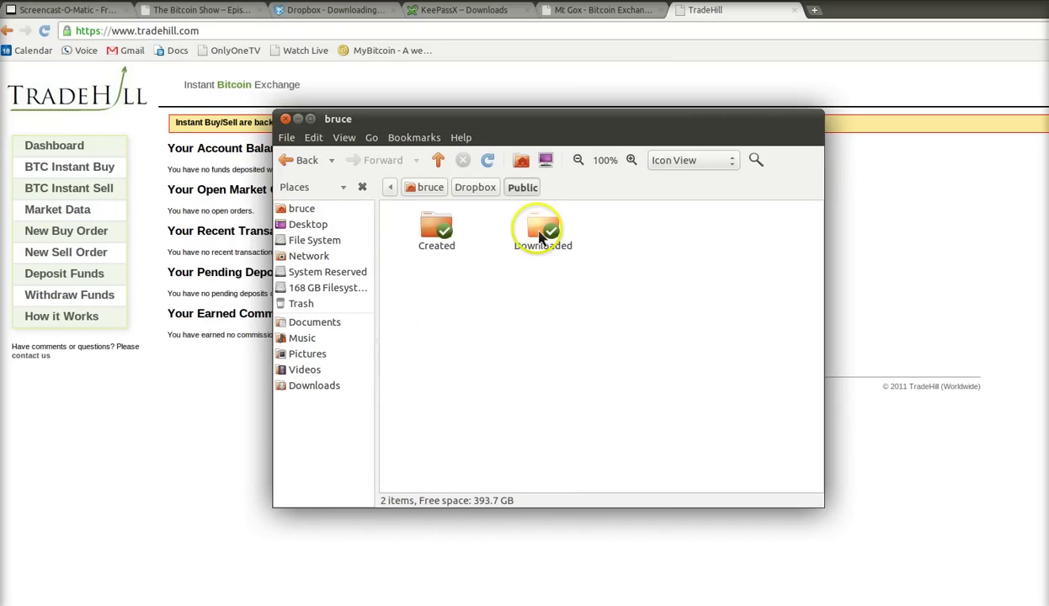
{"action": "double_click", "coordinate": [440, 233]}
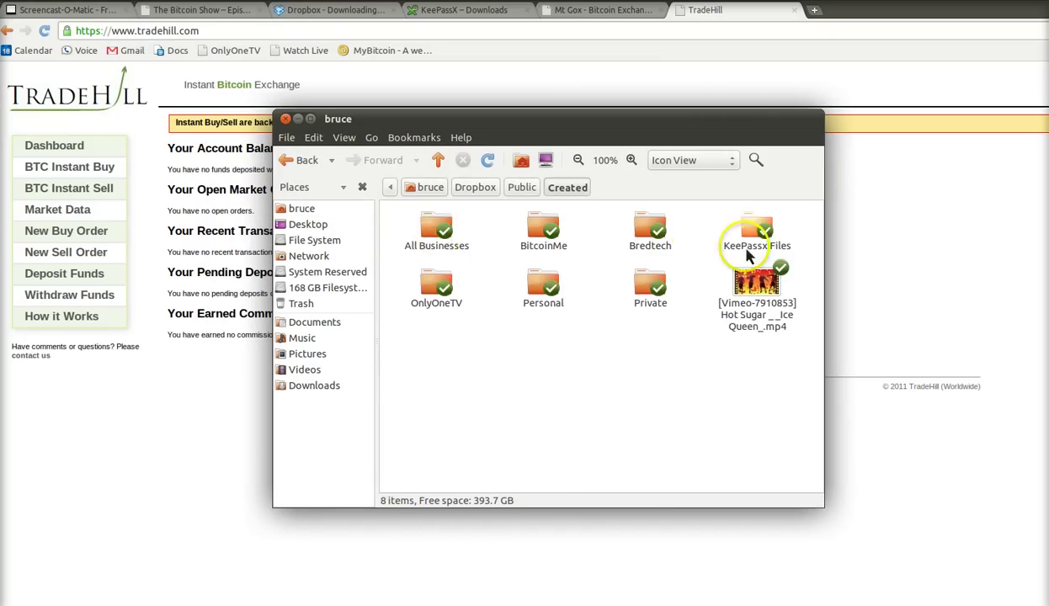
{"action": "left_click", "coordinate": [769, 238]}
{"action": "double_click", "coordinate": [764, 234]}
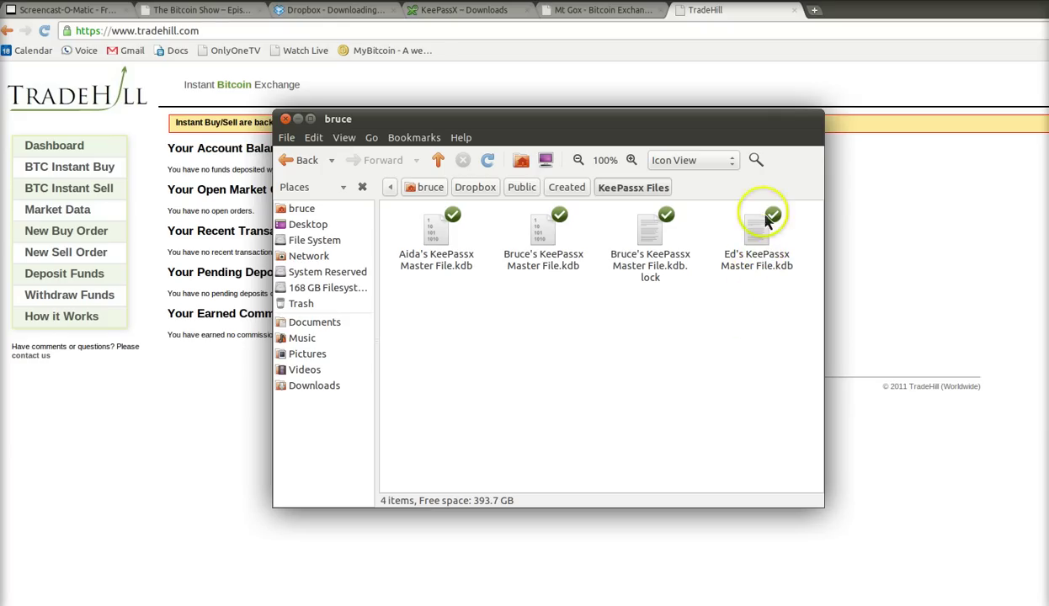
{"action": "left_click", "coordinate": [758, 246]}
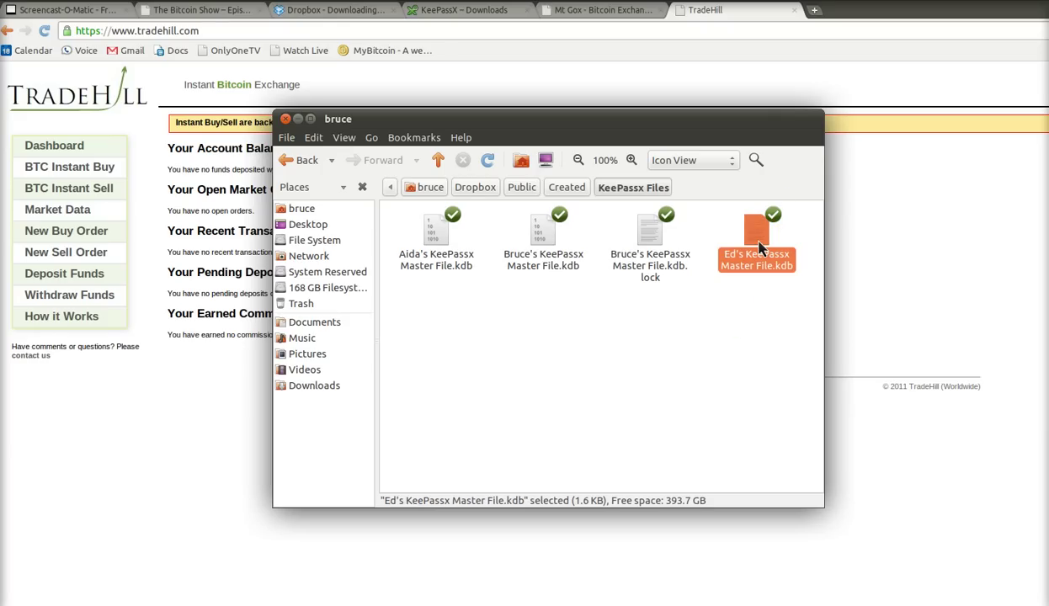
{"action": "double_click", "coordinate": [758, 246]}
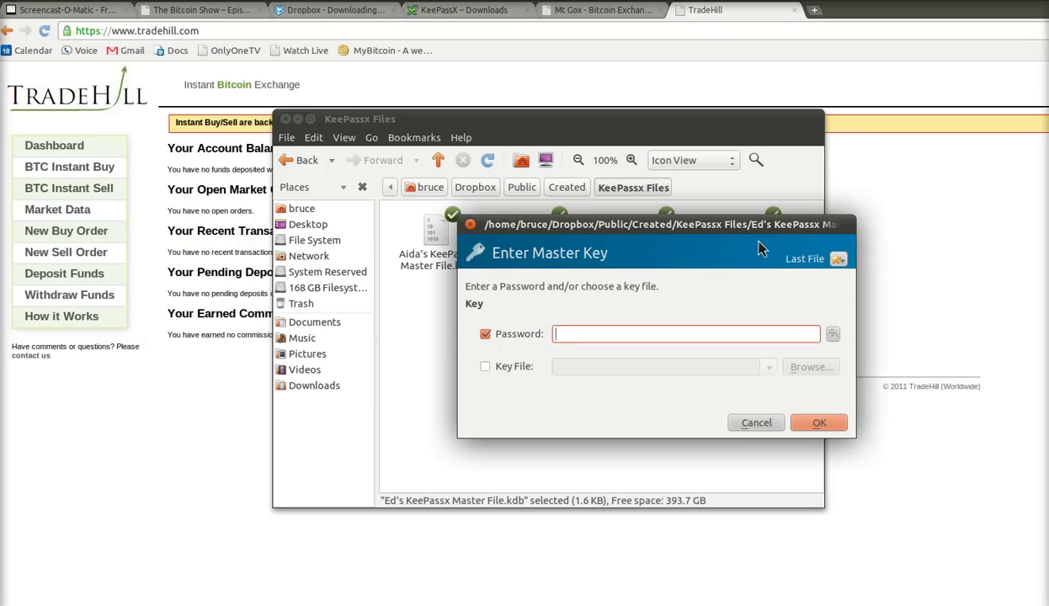
- Unlock Ed's database with the master password, view Banking, then lock the workspace and close KeePassX
{"action": "type", "text": "*********"}
{"action": "key", "text": "Return"}
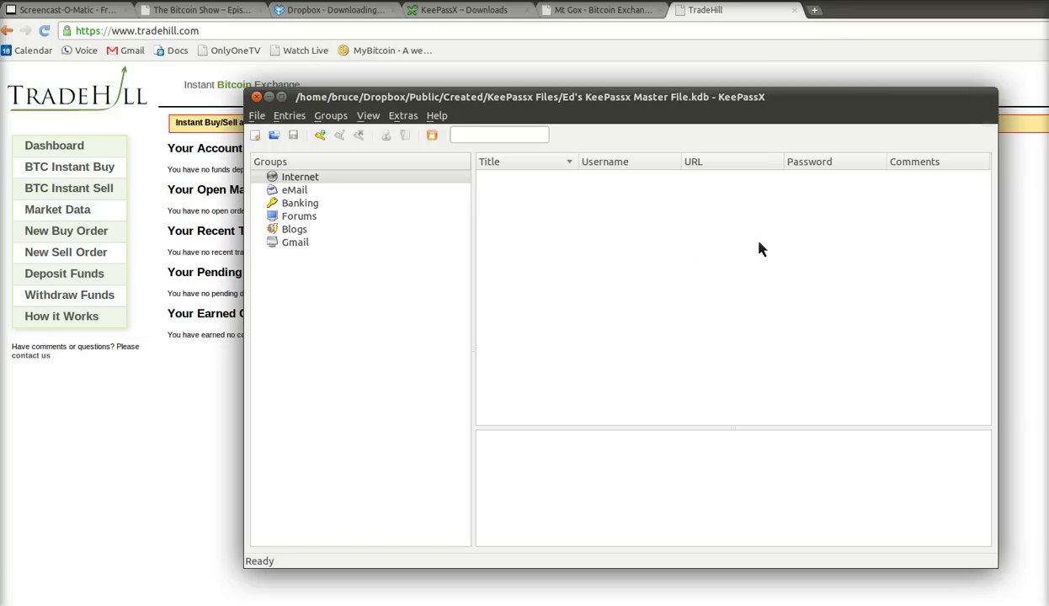
{"action": "left_click", "coordinate": [733, 258]}
{"action": "left_click", "coordinate": [301, 204]}
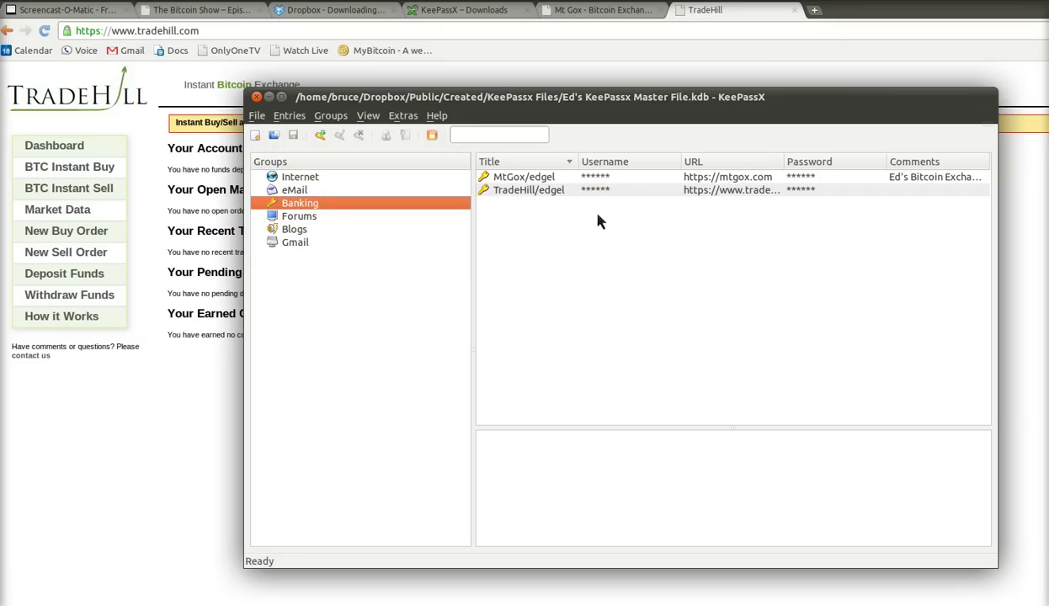
{"action": "left_click", "coordinate": [432, 137]}
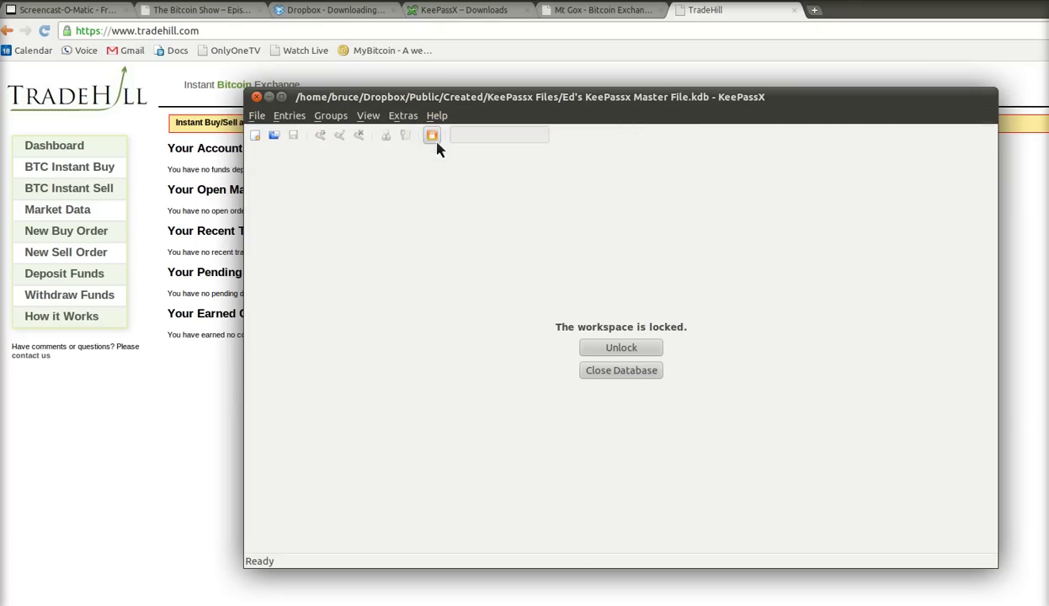
{"action": "left_click", "coordinate": [257, 97]}
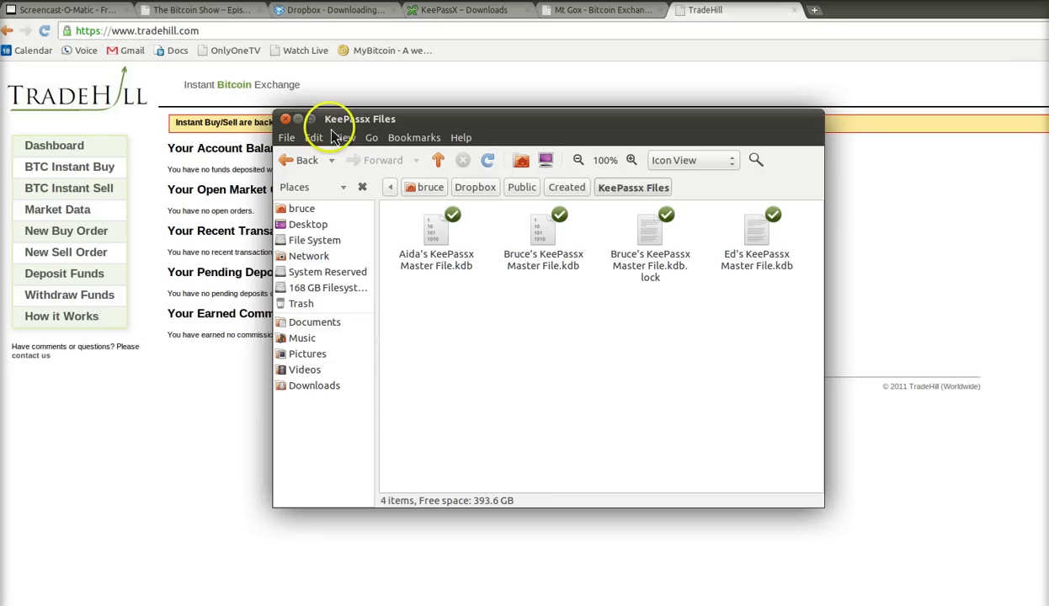
- Close the KeePassx Files window, unlock Ed's database with the master password, and show Banking's MtGox and TradeHill entries
{"action": "left_click", "coordinate": [286, 121]}
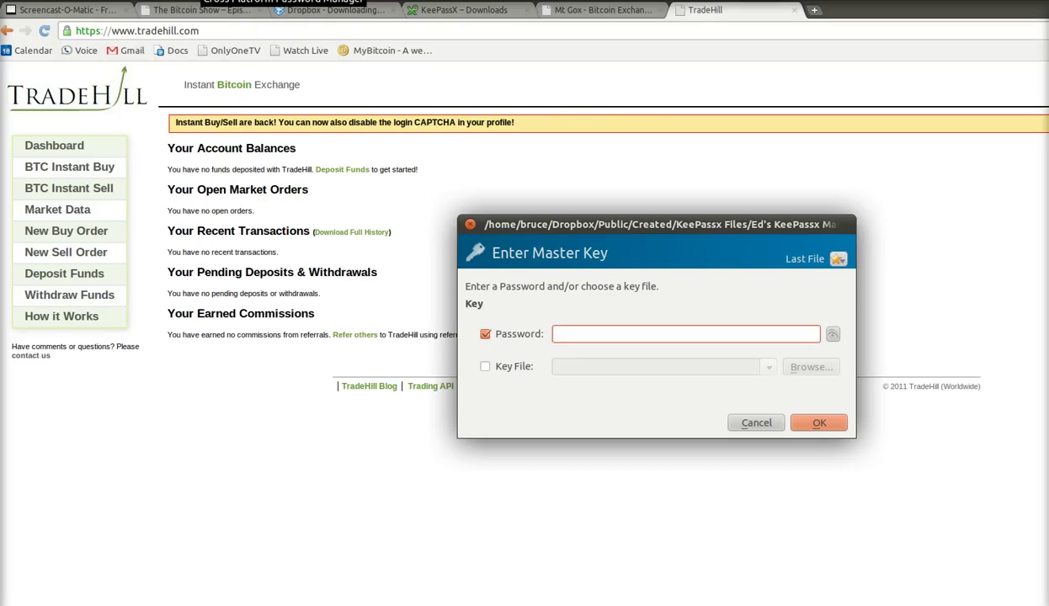
{"action": "type", "text": "*********"}
{"action": "key", "text": "Return"}
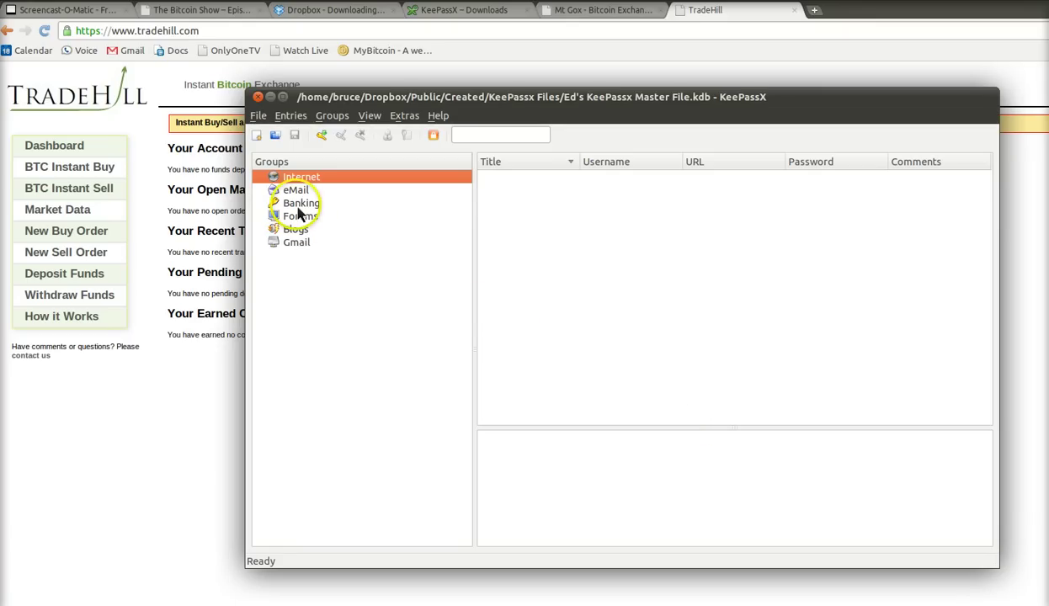
{"action": "left_click", "coordinate": [300, 204]}
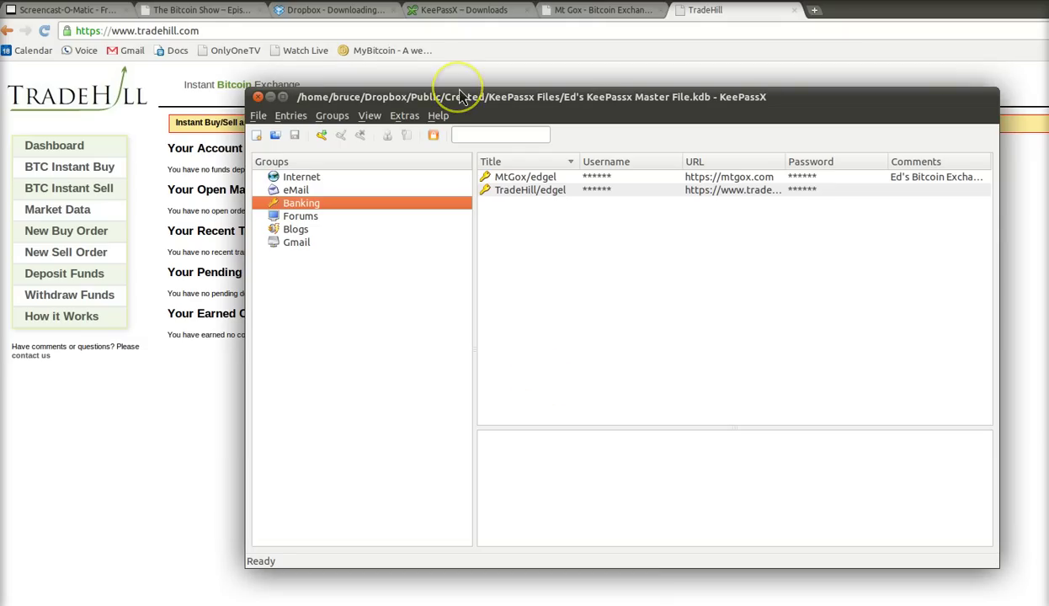
- Switch Chrome to the OnlyOneTV tab for The Bitcoin Show – Episode 023 and its 37:50 video
{"action": "key", "text": "alt+Tab"}
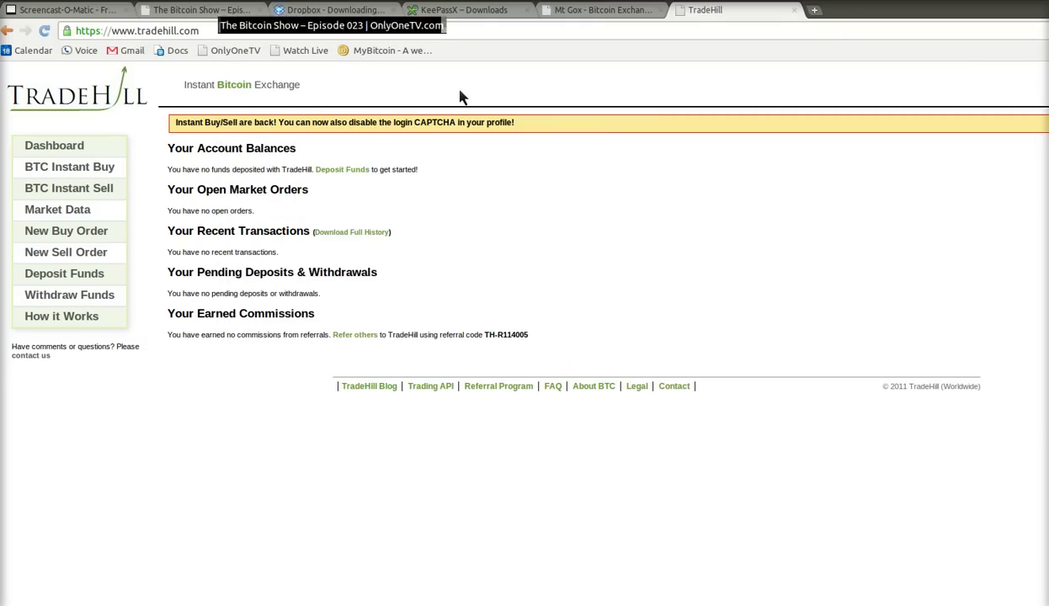
{"action": "key", "text": "ctrl+2"}
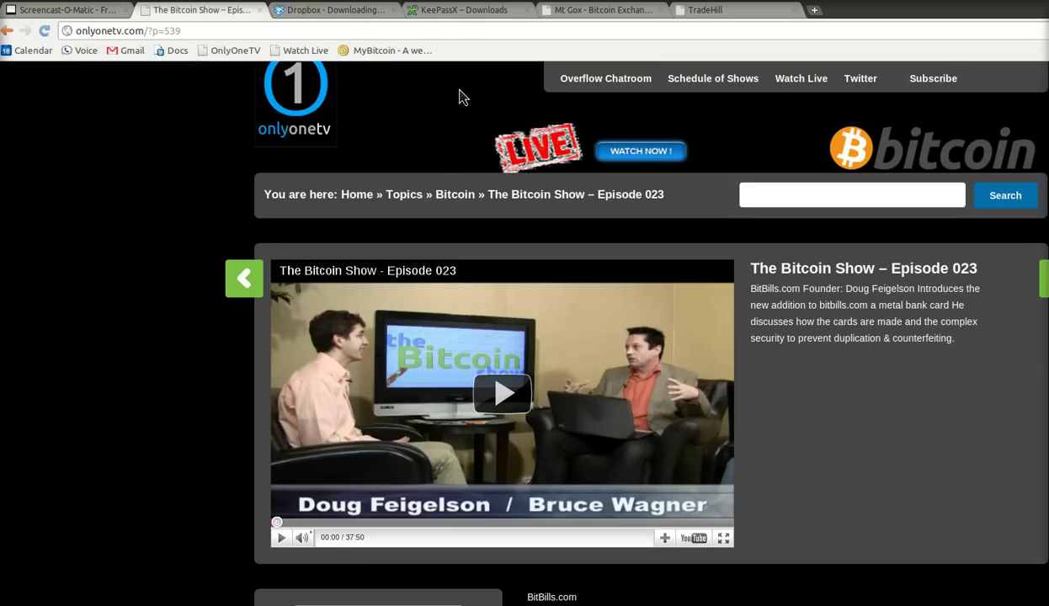
{"action": "left_click", "coordinate": [123, 356]}
{"action": "left_click", "coordinate": [392, 587]}
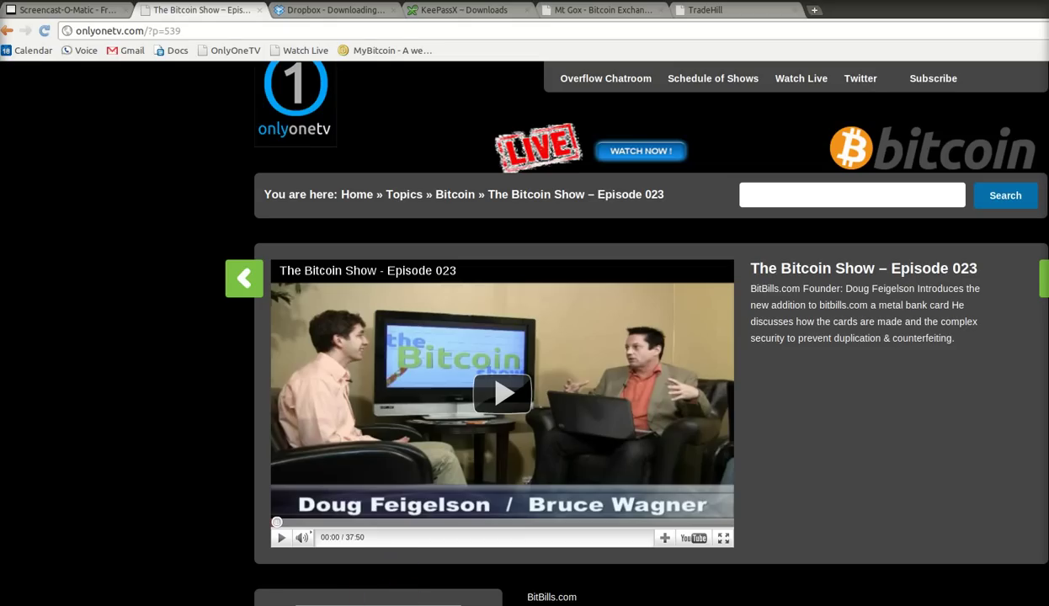